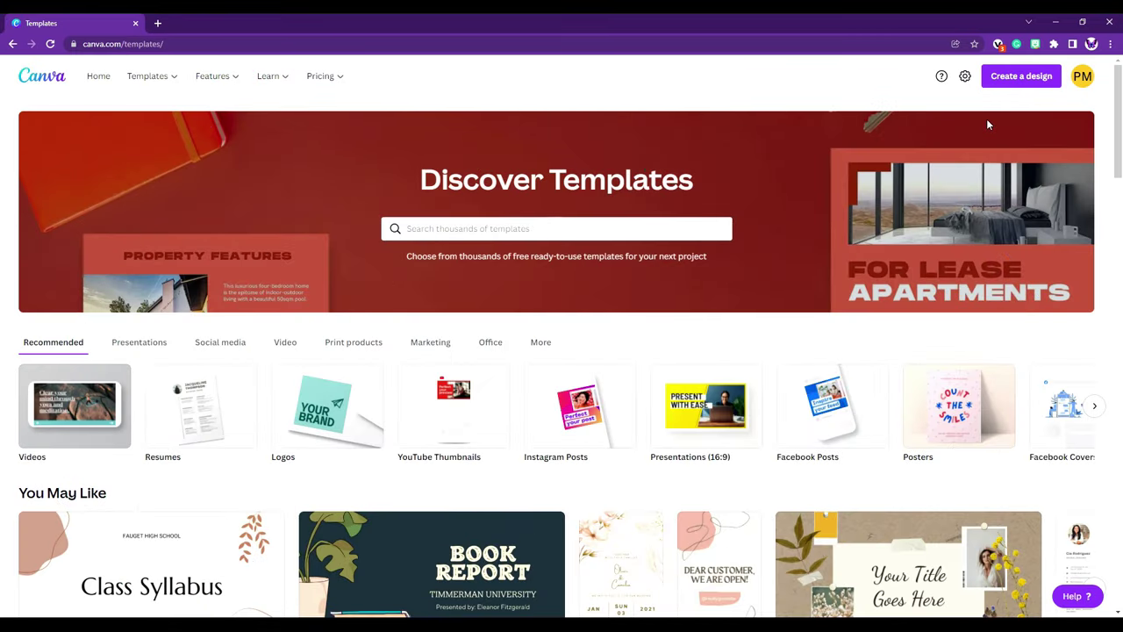
# Step: Open the Create a design menu on Canva's templates page to see the design types
pyautogui.click(999, 77)
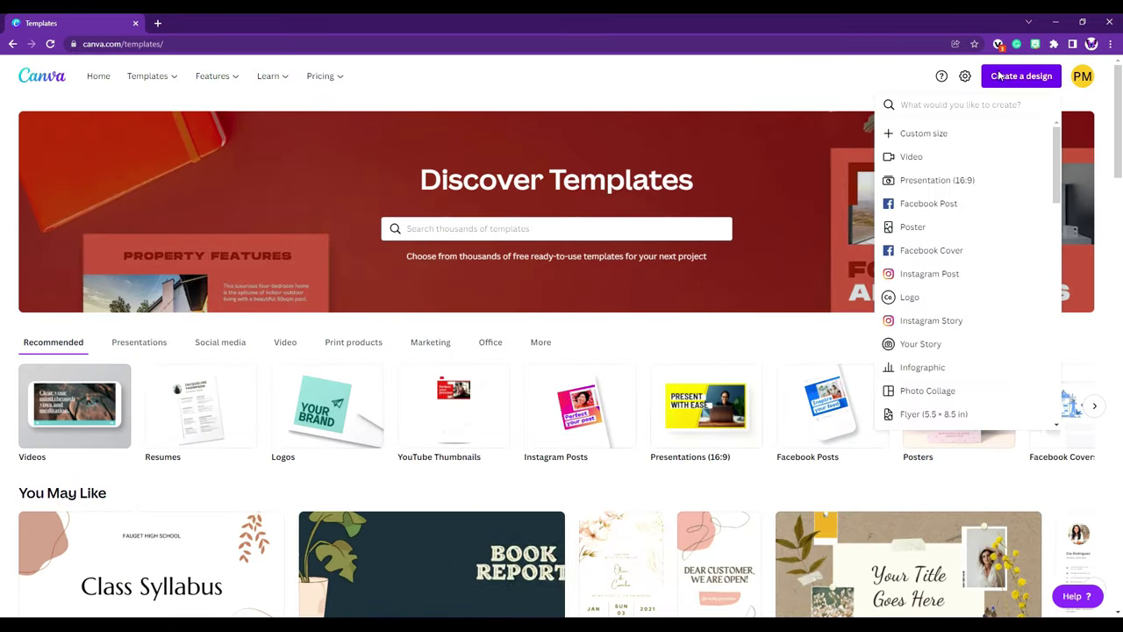
# Step: Create a custom-size blank design 11 in wide by 8.5 in tall
pyautogui.click(902, 141)
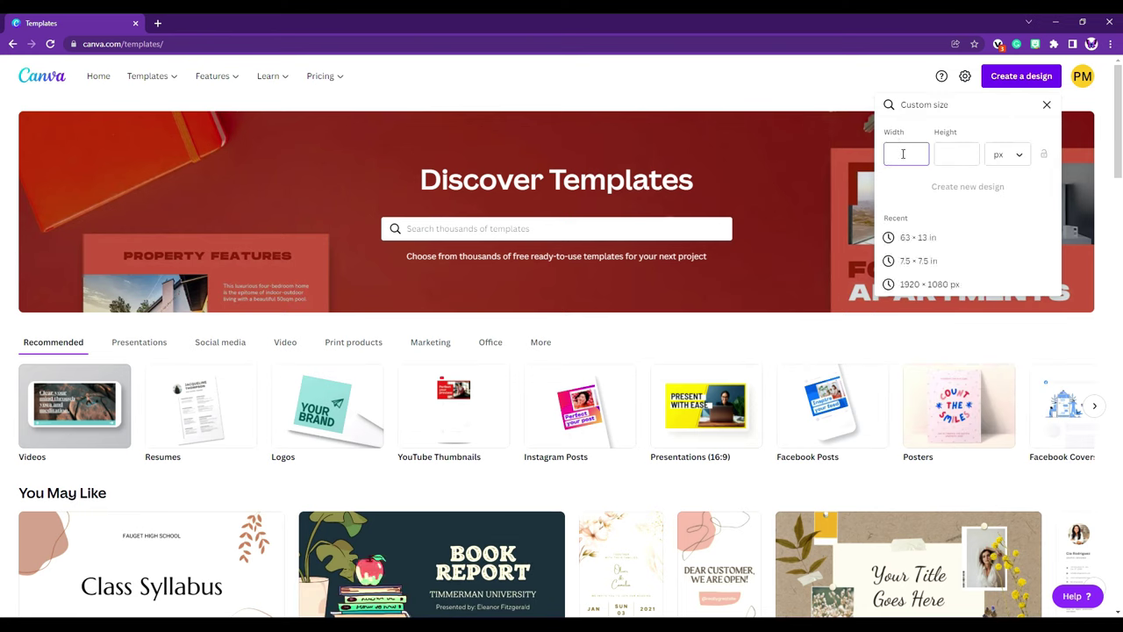
pyautogui.click(1009, 158)
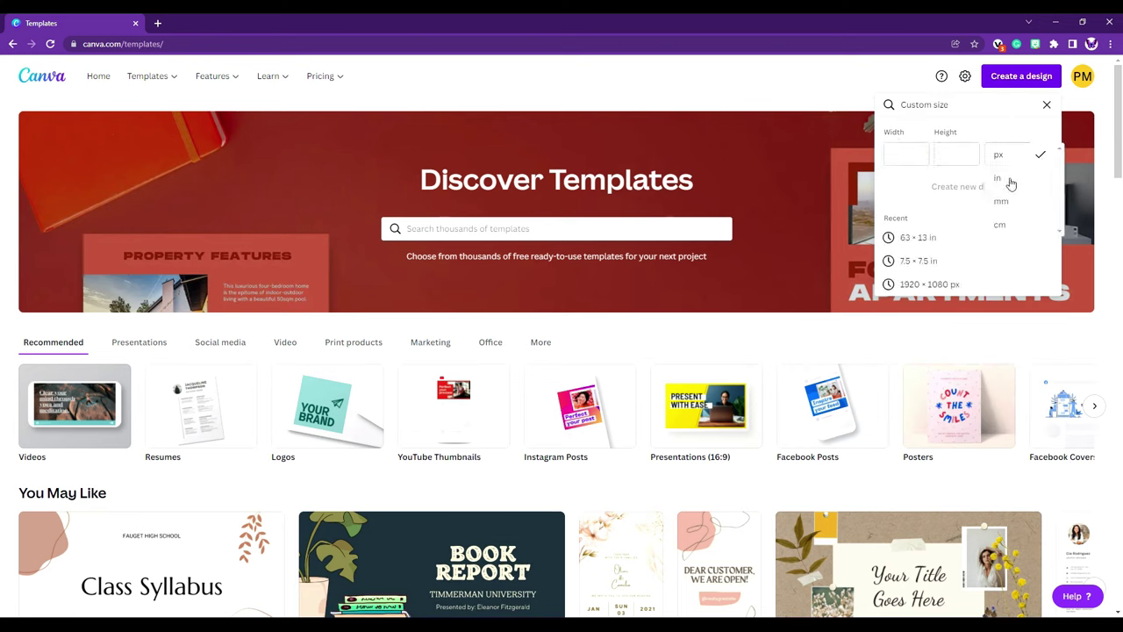
pyautogui.click(1010, 183)
pyautogui.click(891, 158)
pyautogui.write('11')
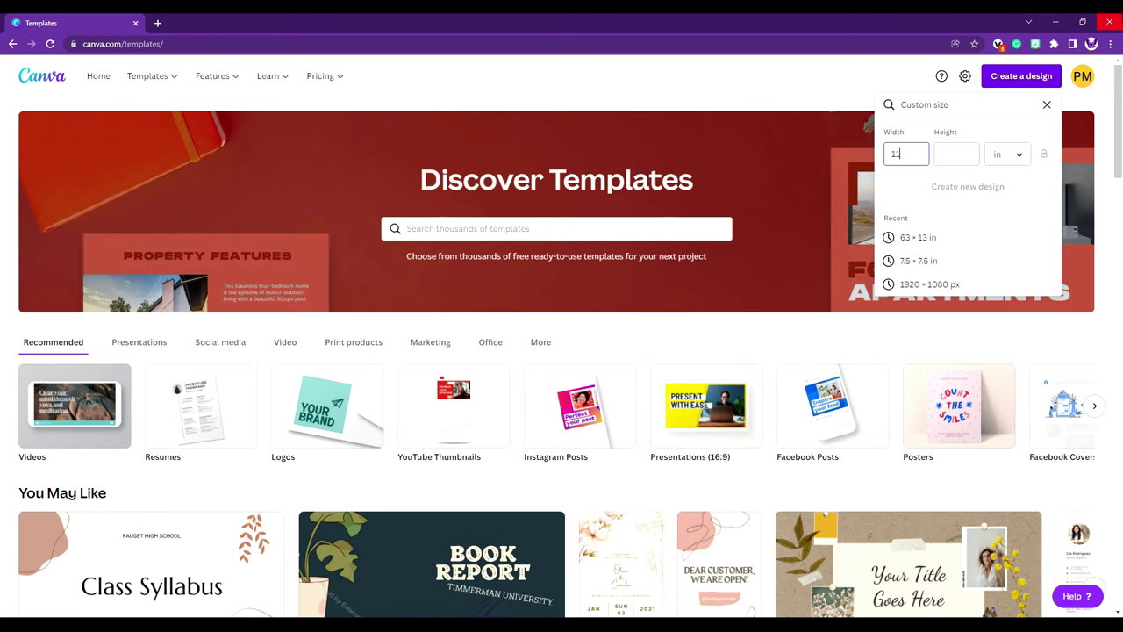
pyautogui.press('Tab')
pyautogui.write('8')
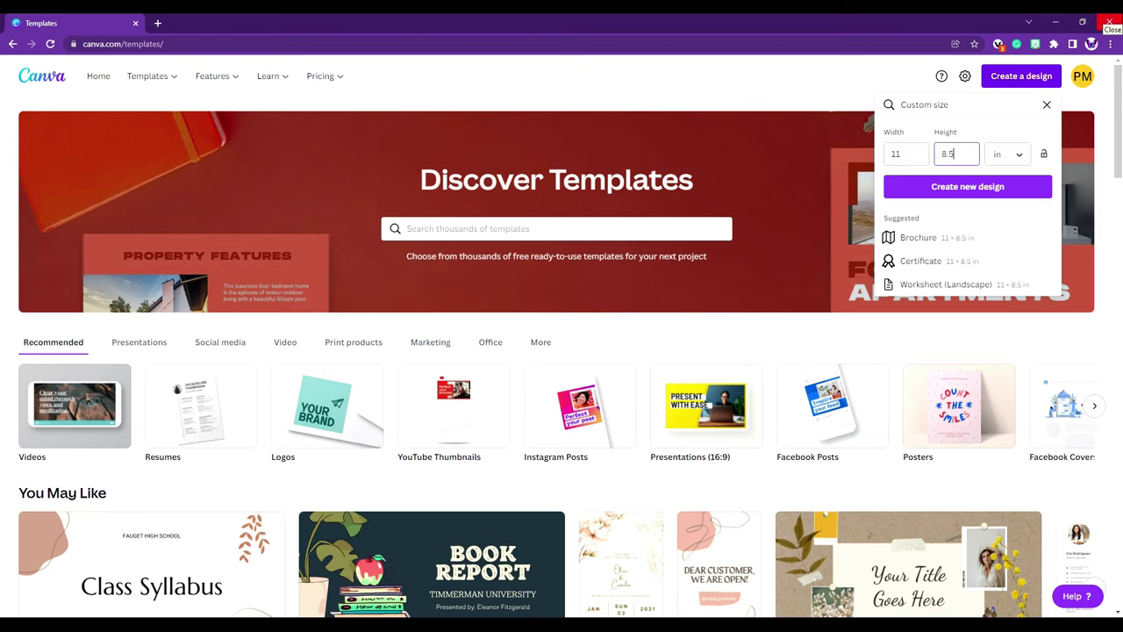
pyautogui.write('.5')
pyautogui.click(969, 193)
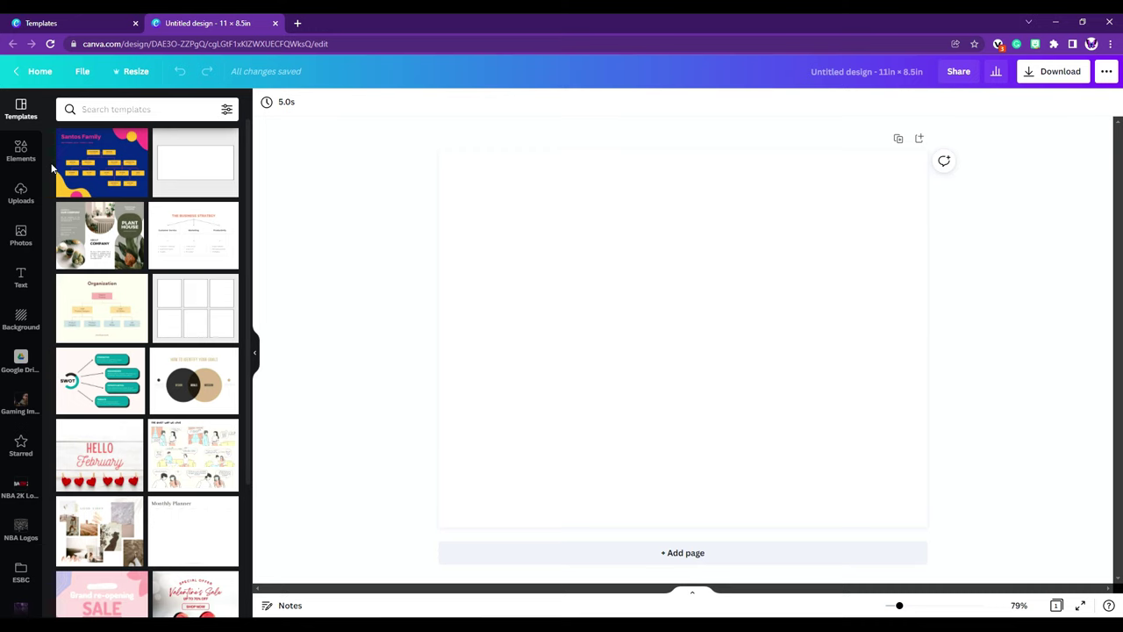
# Step: Search the Elements library for 'circle frame'
pyautogui.click(29, 151)
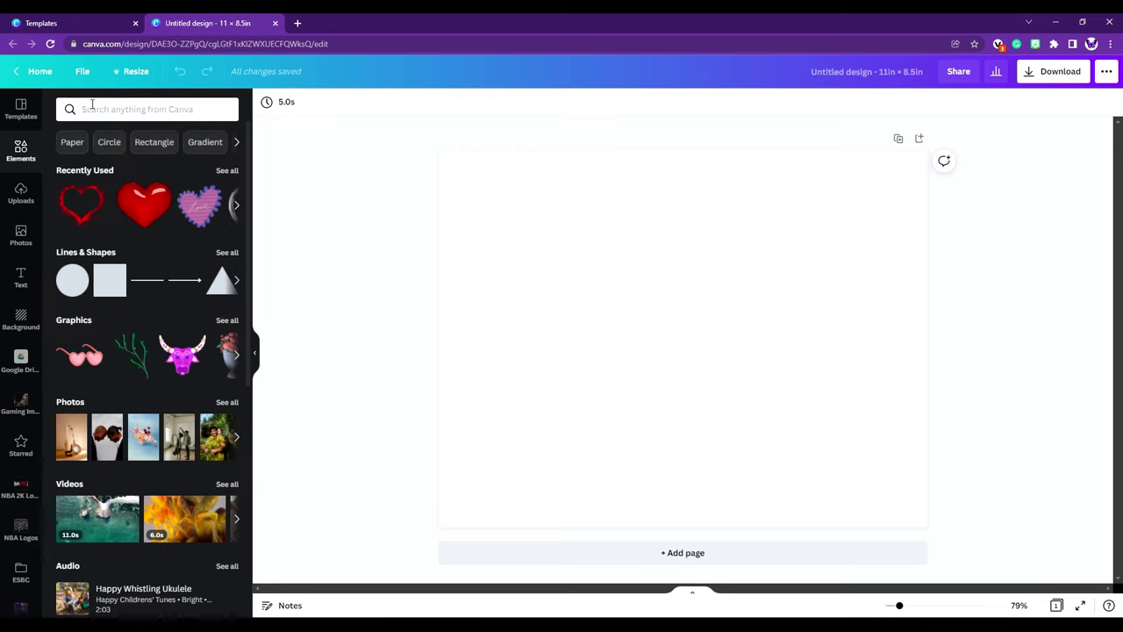
pyautogui.click(92, 107)
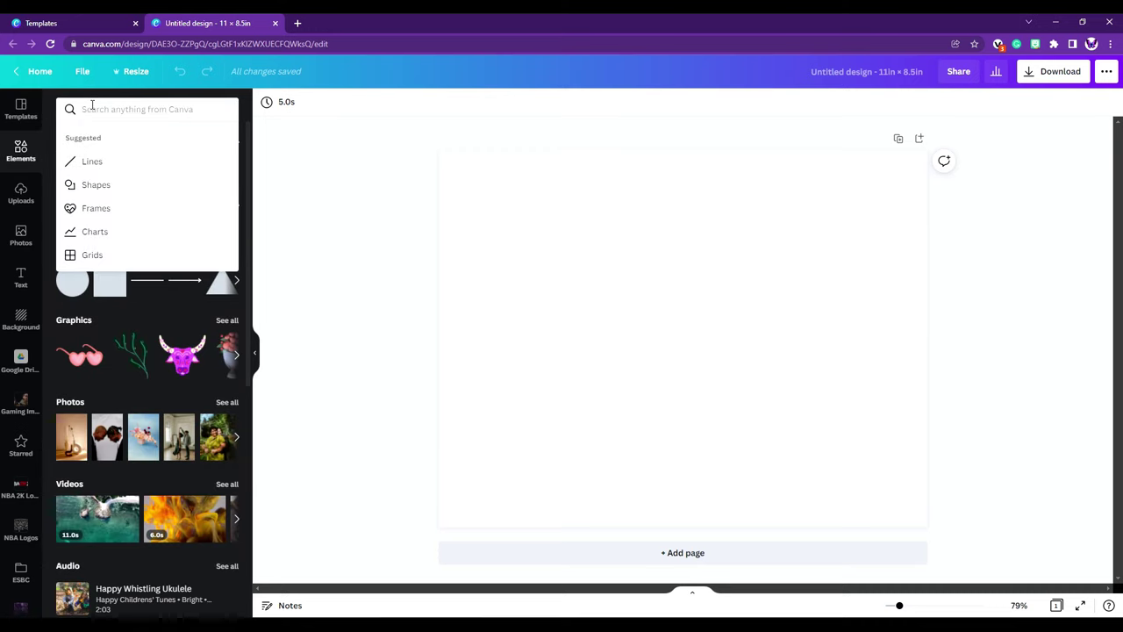
pyautogui.write('cir')
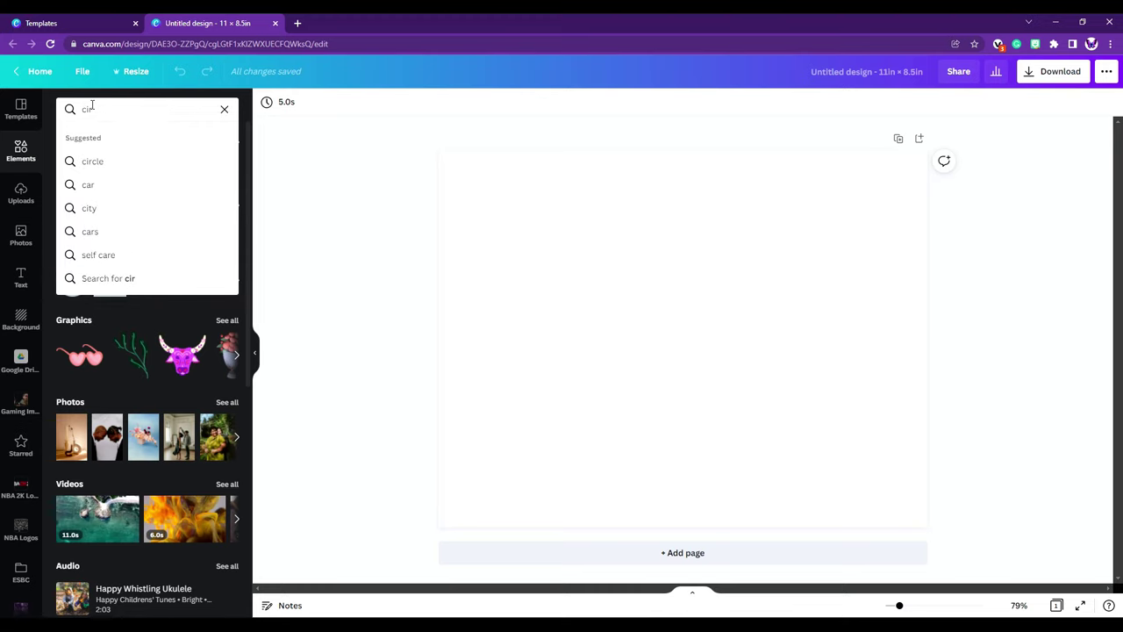
pyautogui.click(92, 161)
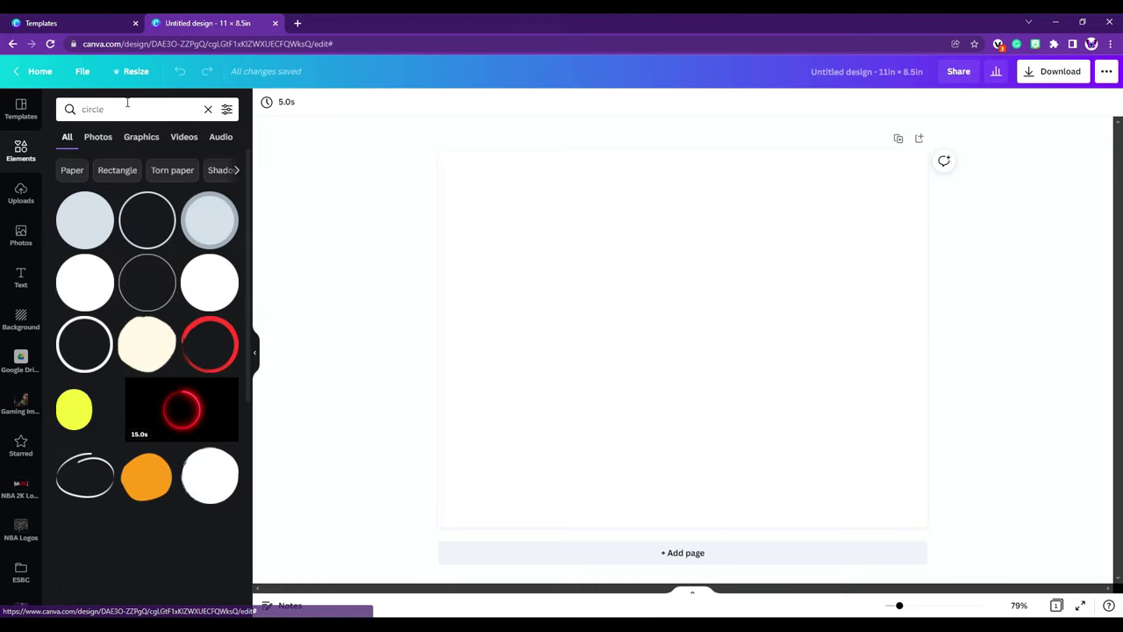
pyautogui.click(125, 110)
pyautogui.write('frame')
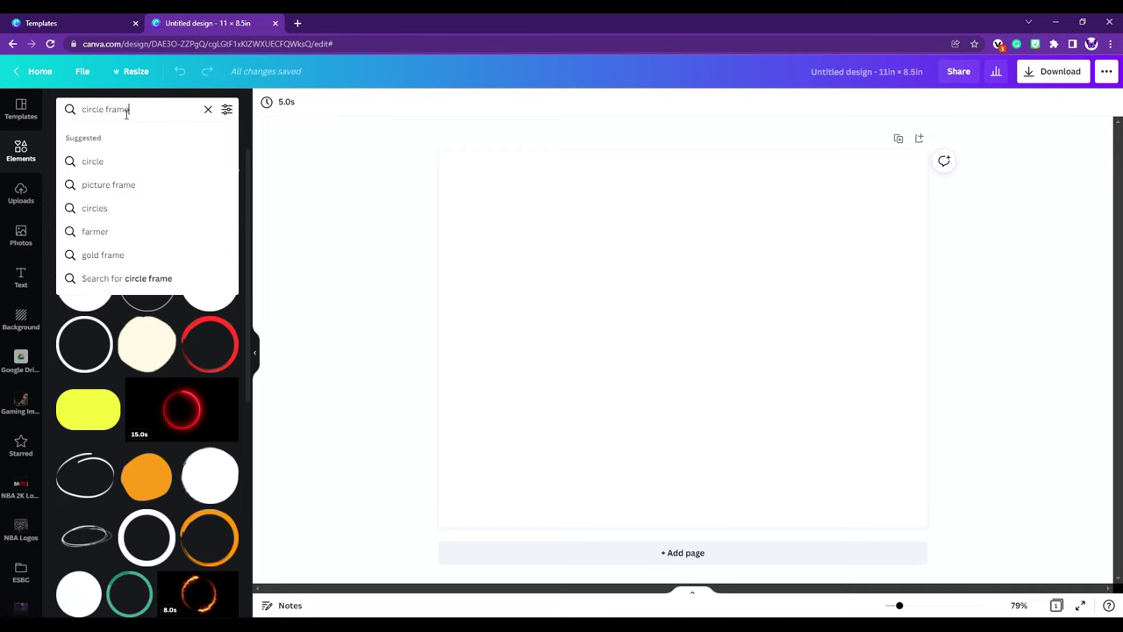
pyautogui.press('Return')
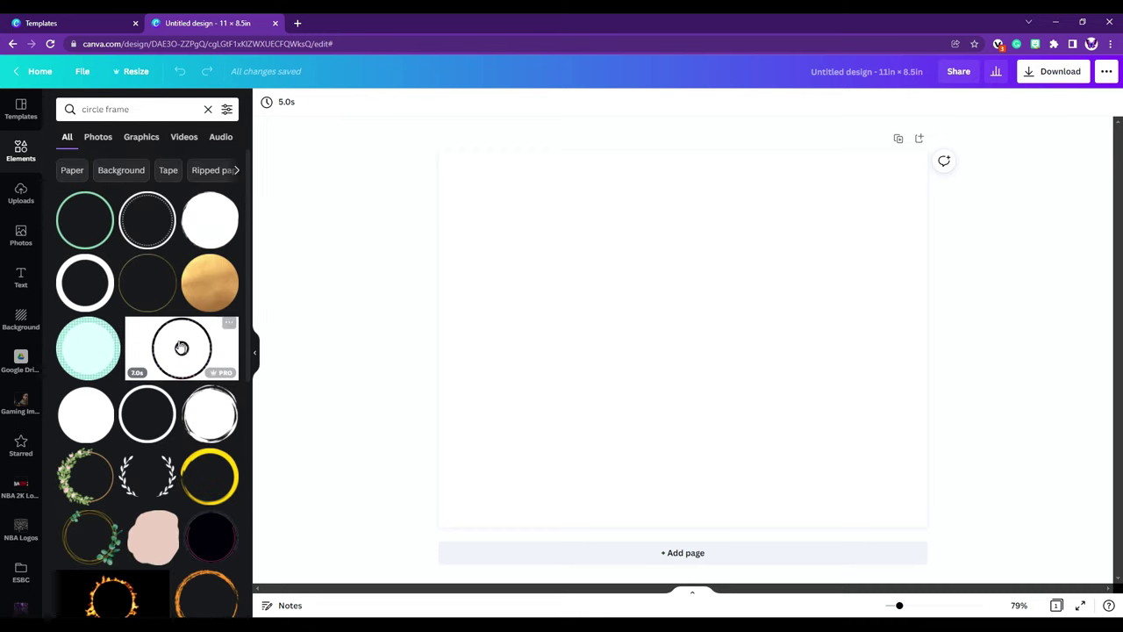
pyautogui.scroll(-2, 181, 346)
# Step: Add the black brush-stroke circle frame, shrink it to about 1.5 in and move it upper left
pyautogui.click(70, 493)
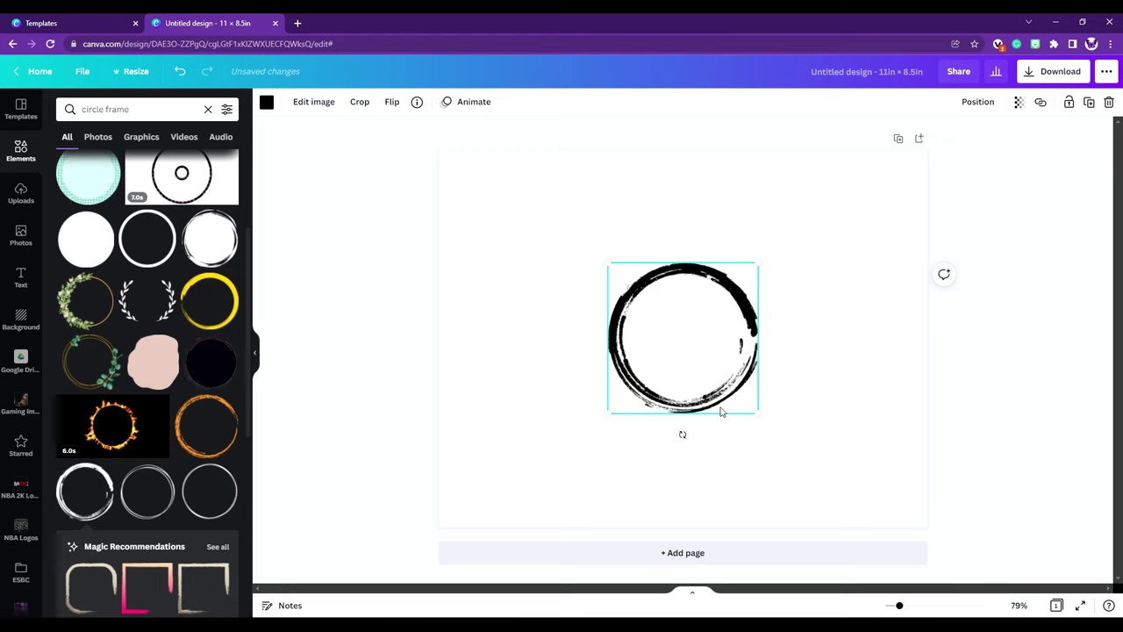
pyautogui.moveTo(756, 412); pyautogui.dragTo(677, 328)
pyautogui.moveTo(623, 296); pyautogui.dragTo(518, 270)
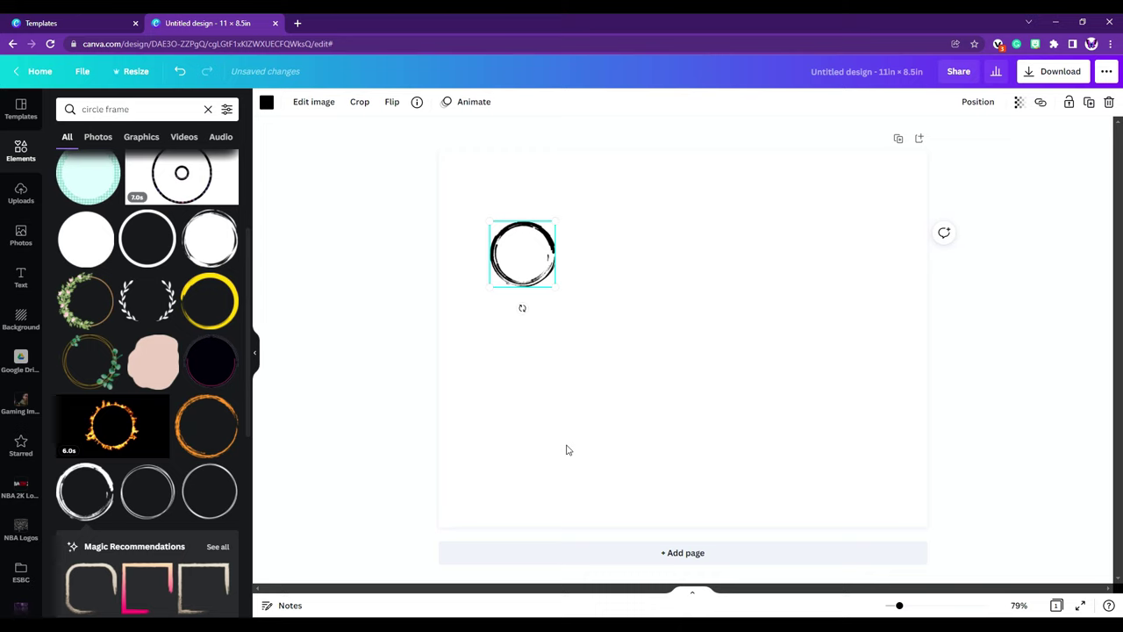
# Step: Turn the circle frame red and add a subheading text box
pyautogui.click(266, 102)
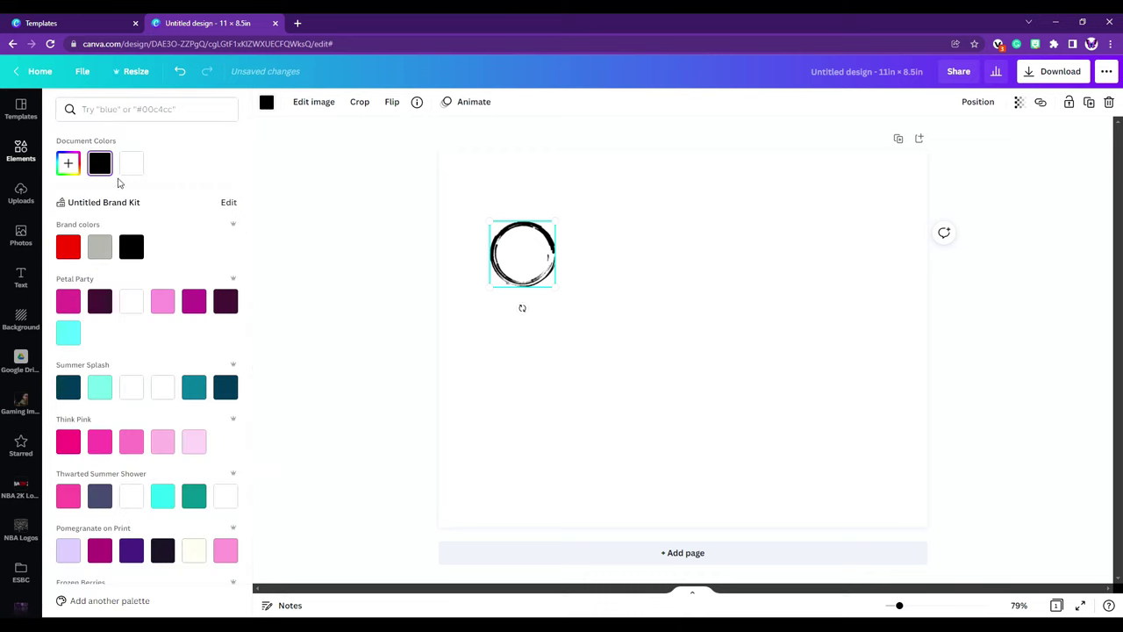
pyautogui.click(69, 247)
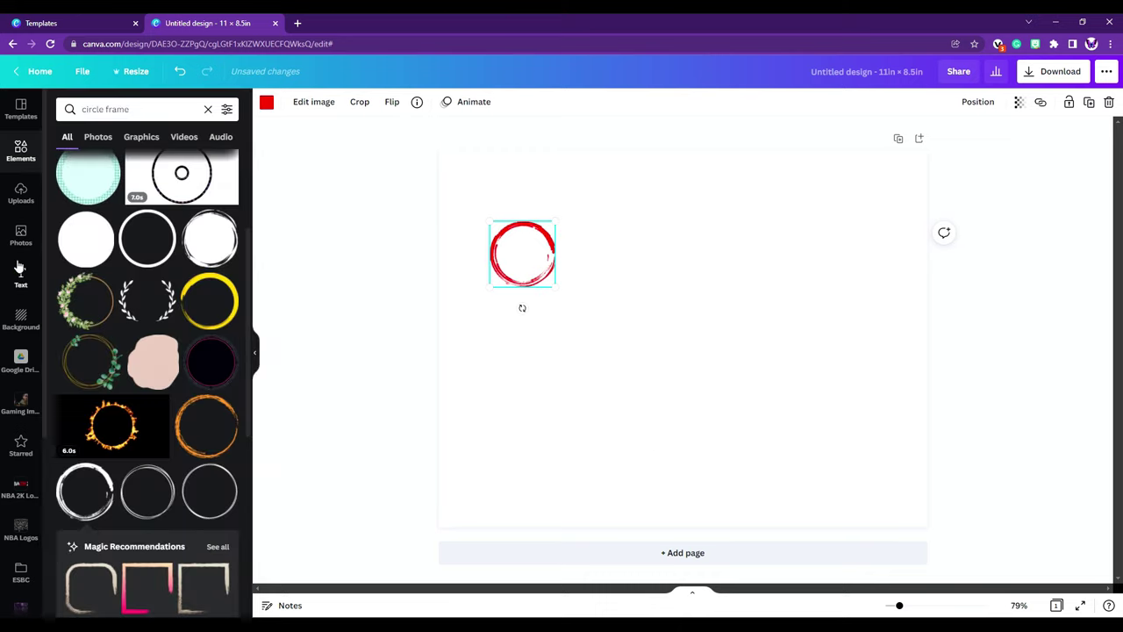
pyautogui.click(20, 277)
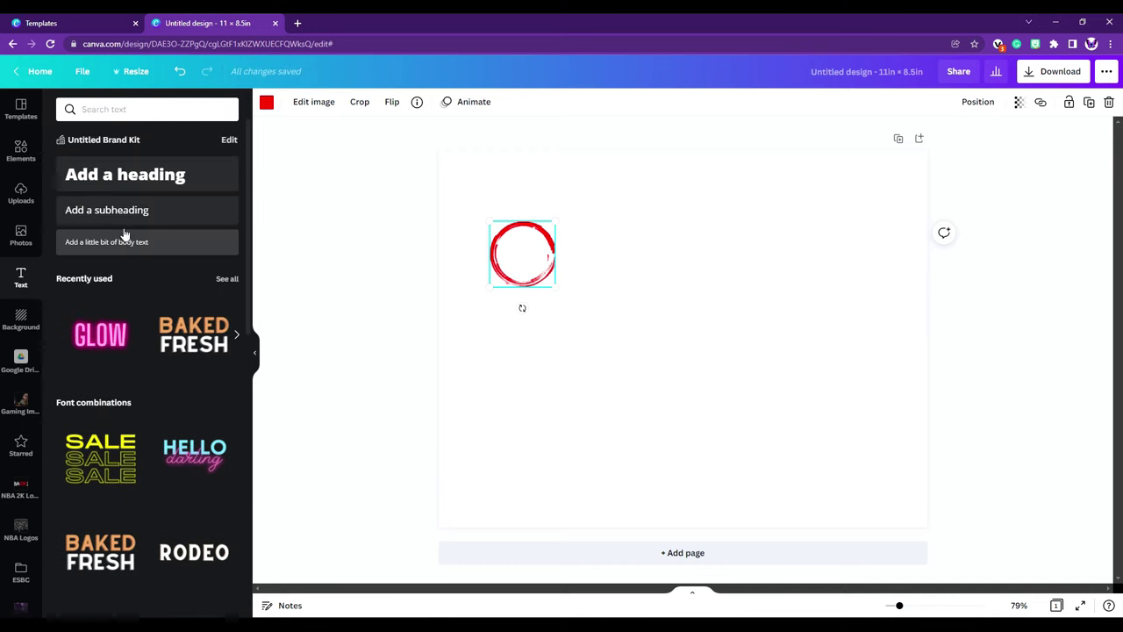
pyautogui.click(130, 217)
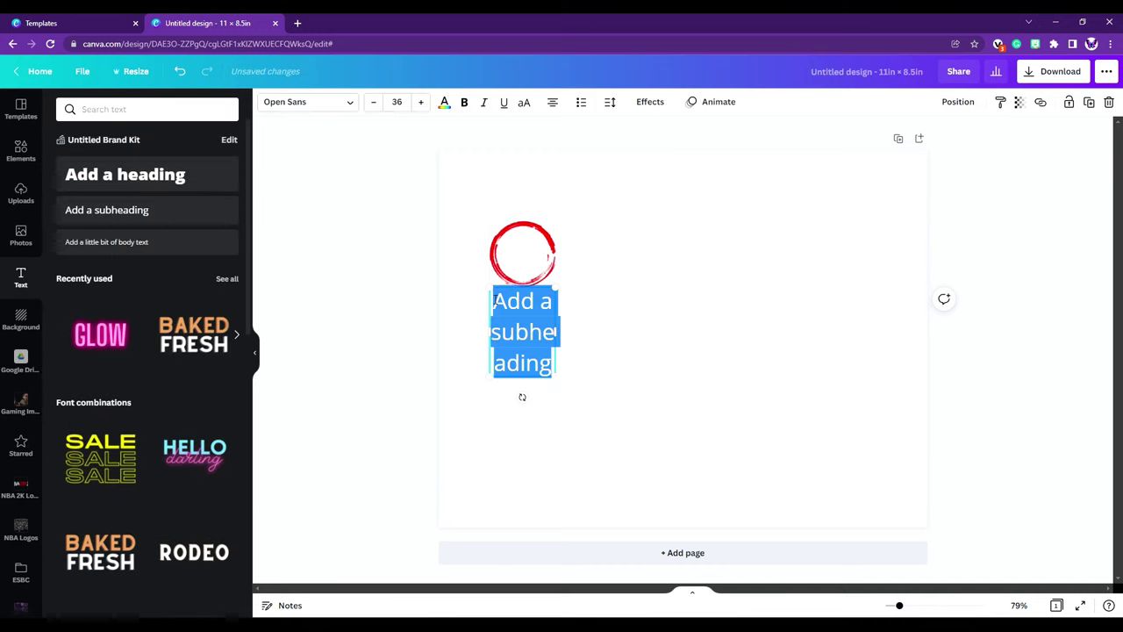
# Step: Replace the placeholder with 'You're the Reason I Smile' and tighten line spacing to 0.97
pyautogui.click(543, 360)
pyautogui.moveTo(551, 362); pyautogui.dragTo(492, 301)
pyautogui.write("You're the Reason I Smile")
pyautogui.moveTo(605, 364); pyautogui.dragTo(504, 301)
pyautogui.click(612, 102)
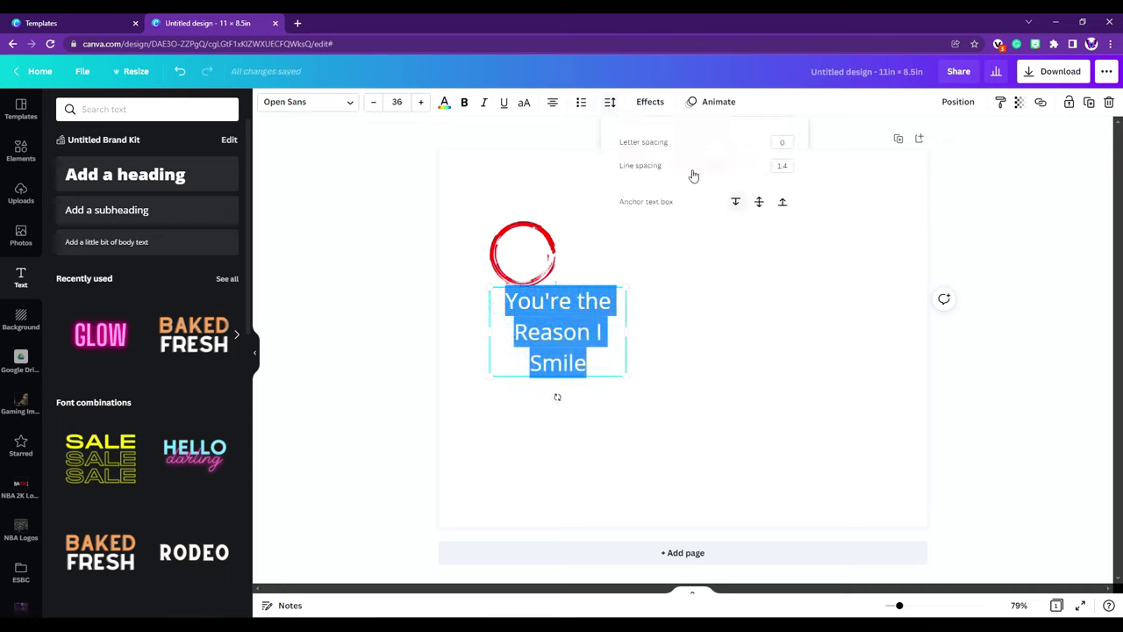
pyautogui.moveTo(717, 166); pyautogui.dragTo(705, 166)
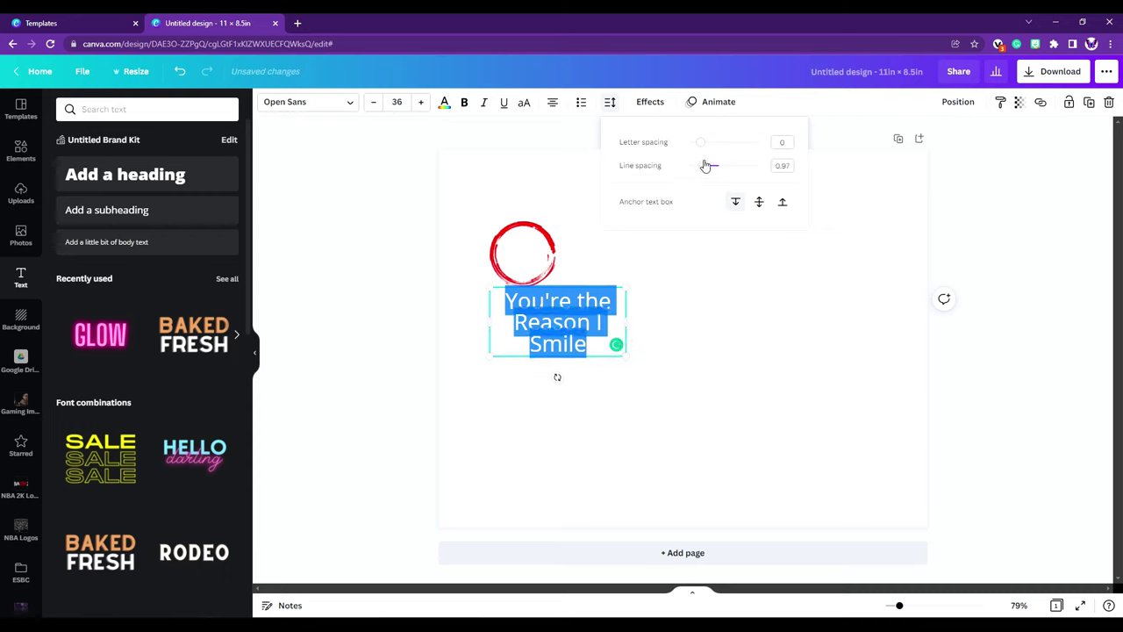
# Step: Move the text box down-left below the red circle
pyautogui.click(632, 381)
pyautogui.click(604, 352)
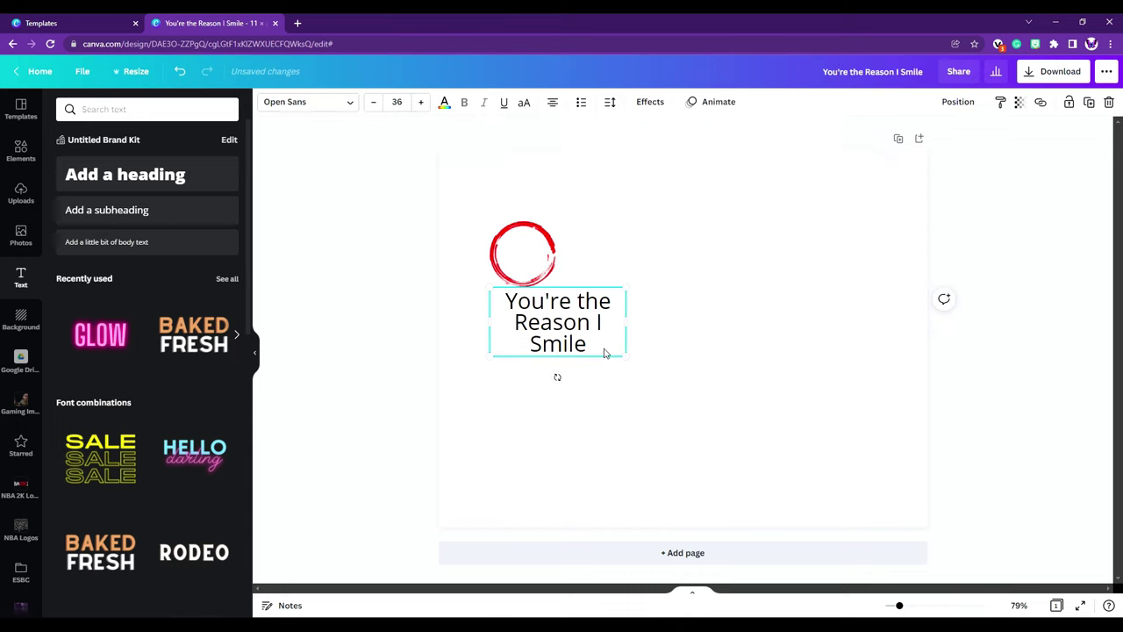
pyautogui.moveTo(597, 351); pyautogui.dragTo(481, 329)
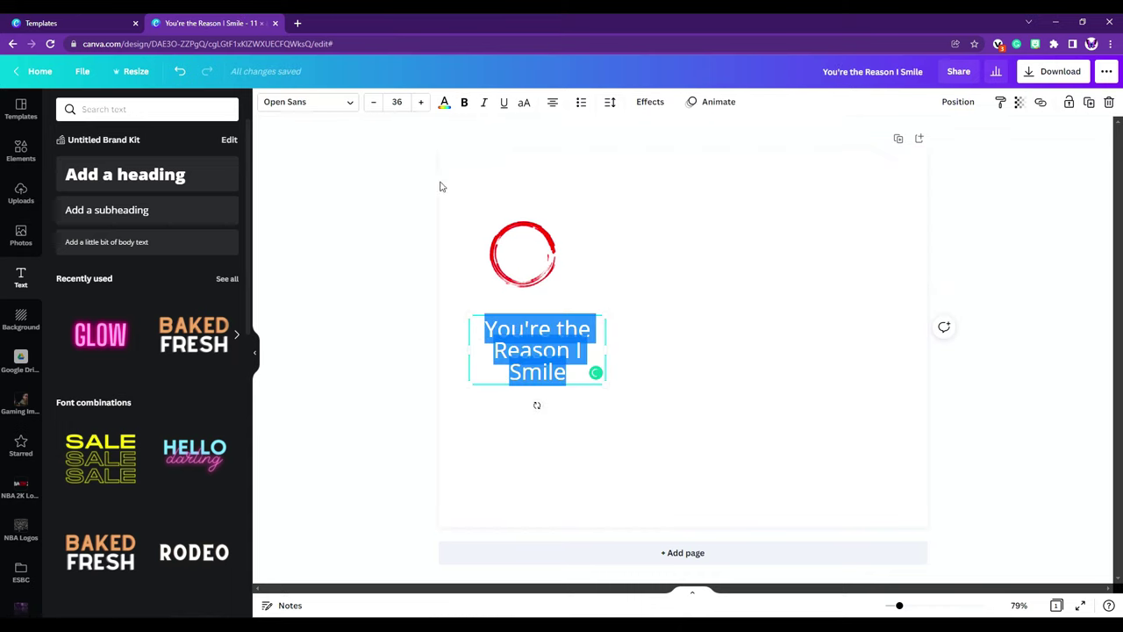
pyautogui.click(346, 104)
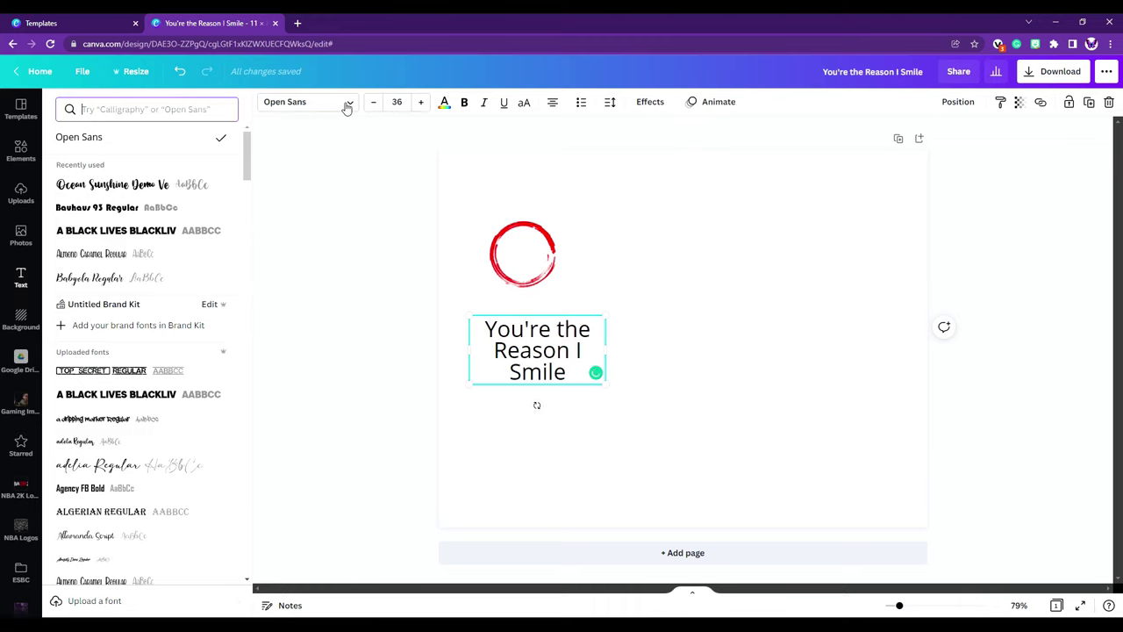
# Step: Set the text in Ocean Sunshine at about 15.3 and tilt it inside the red circle
pyautogui.click(90, 188)
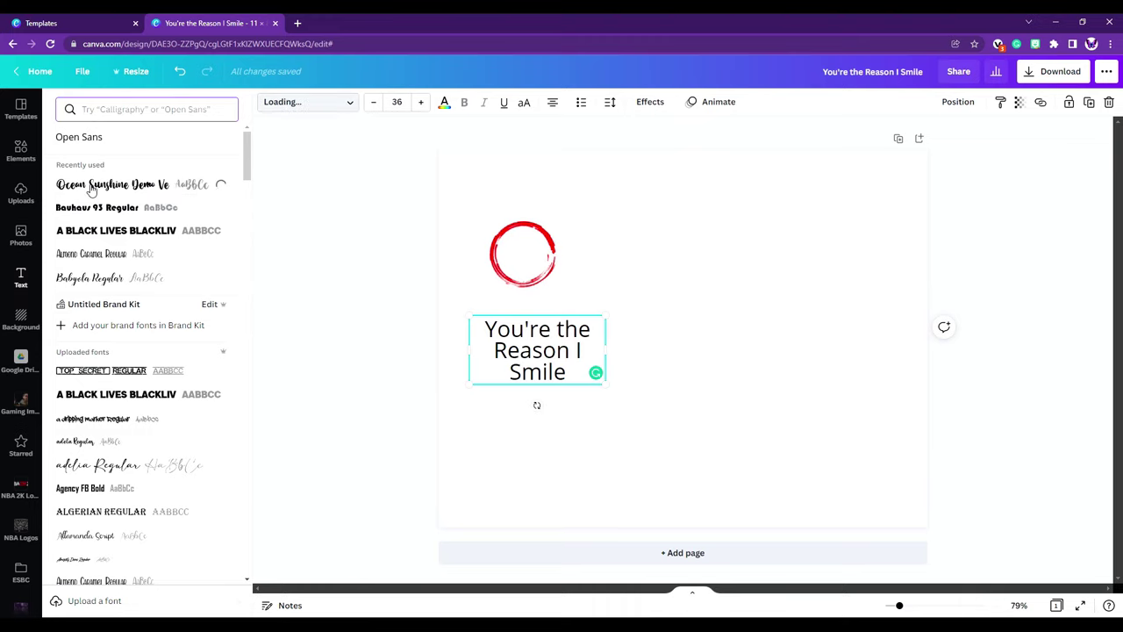
pyautogui.press('Escape')
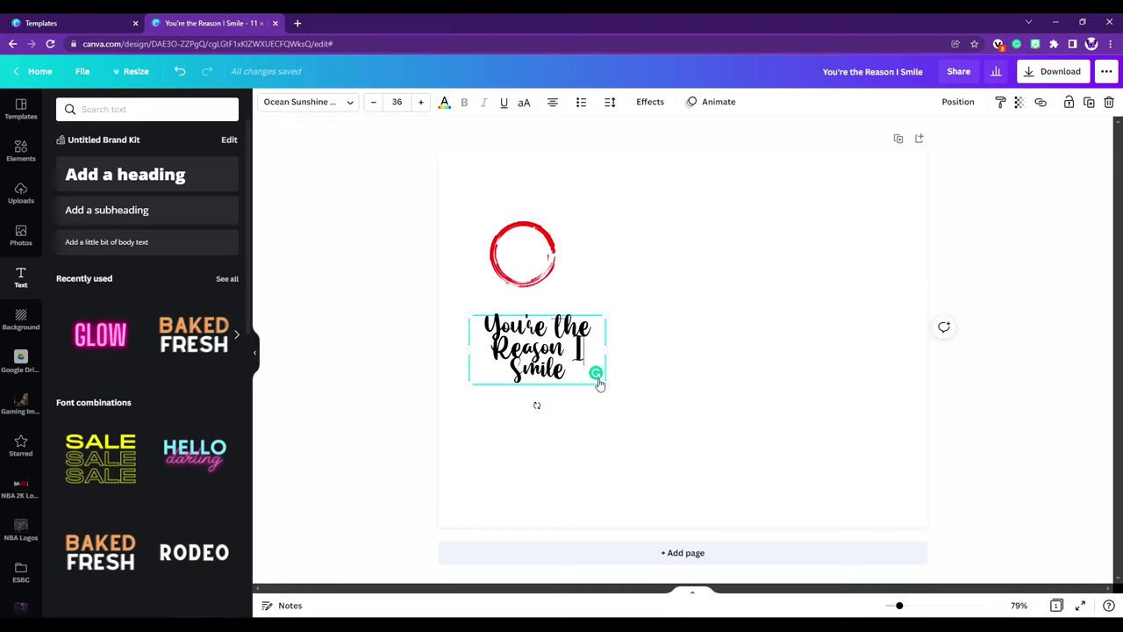
pyautogui.moveTo(605, 382); pyautogui.dragTo(533, 235)
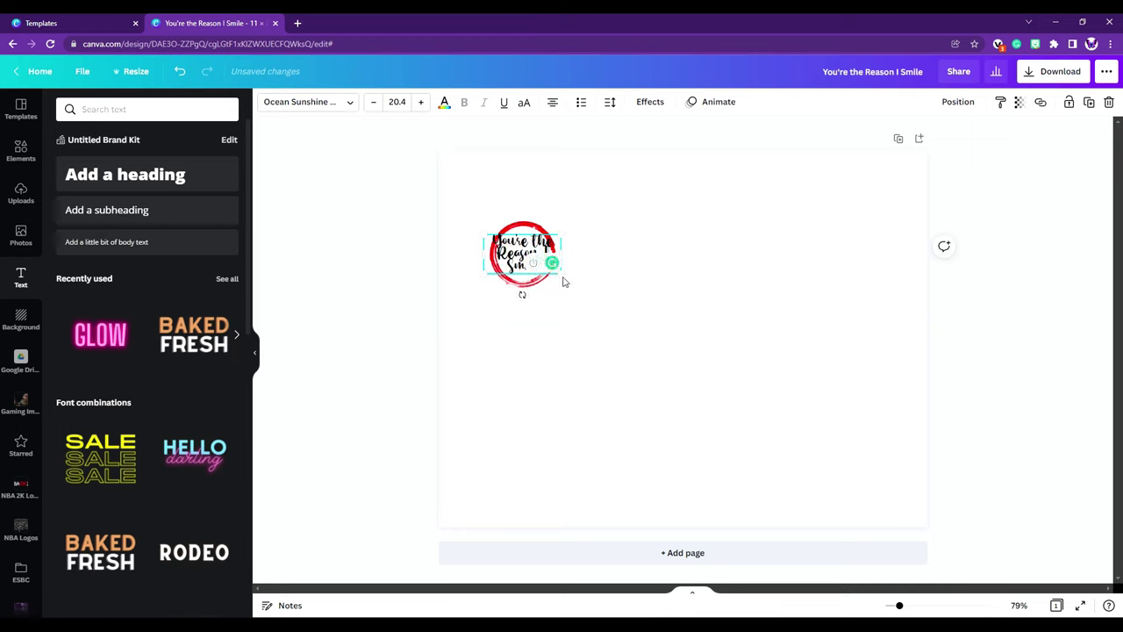
pyautogui.moveTo(560, 279); pyautogui.dragTo(525, 301)
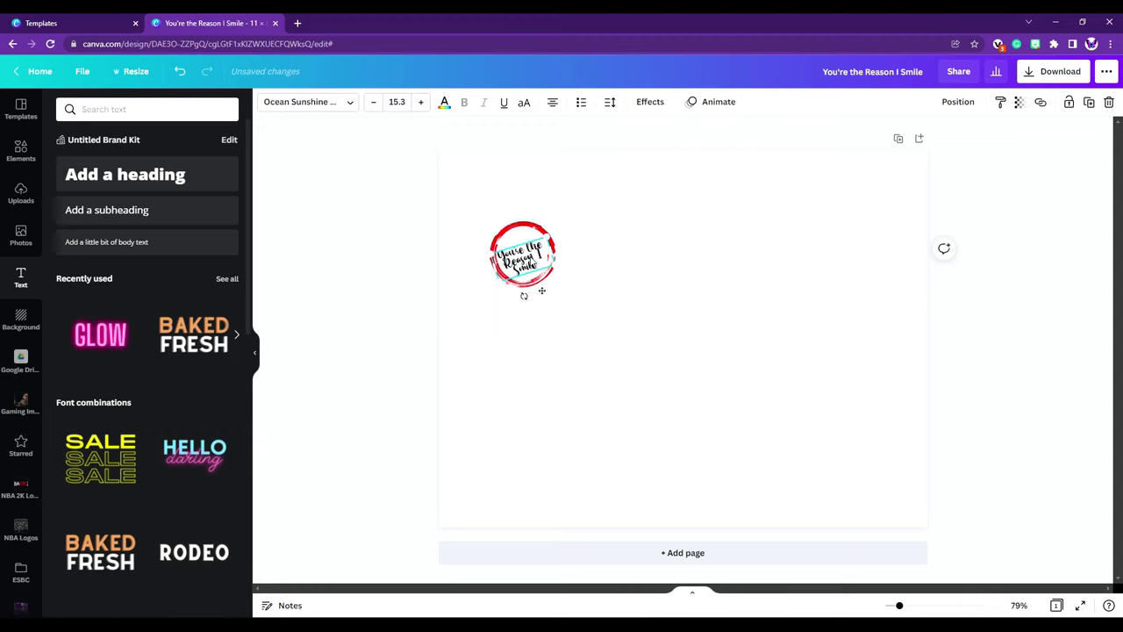
# Step: Select the finished round logo and duplicate it
pyautogui.click(617, 531)
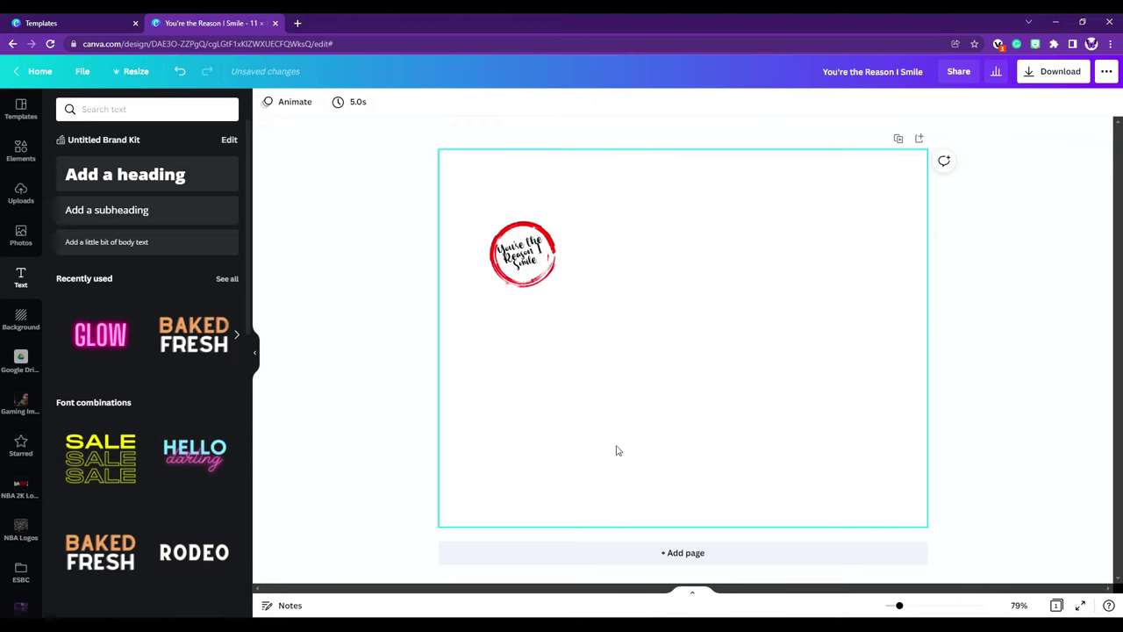
pyautogui.click(520, 232)
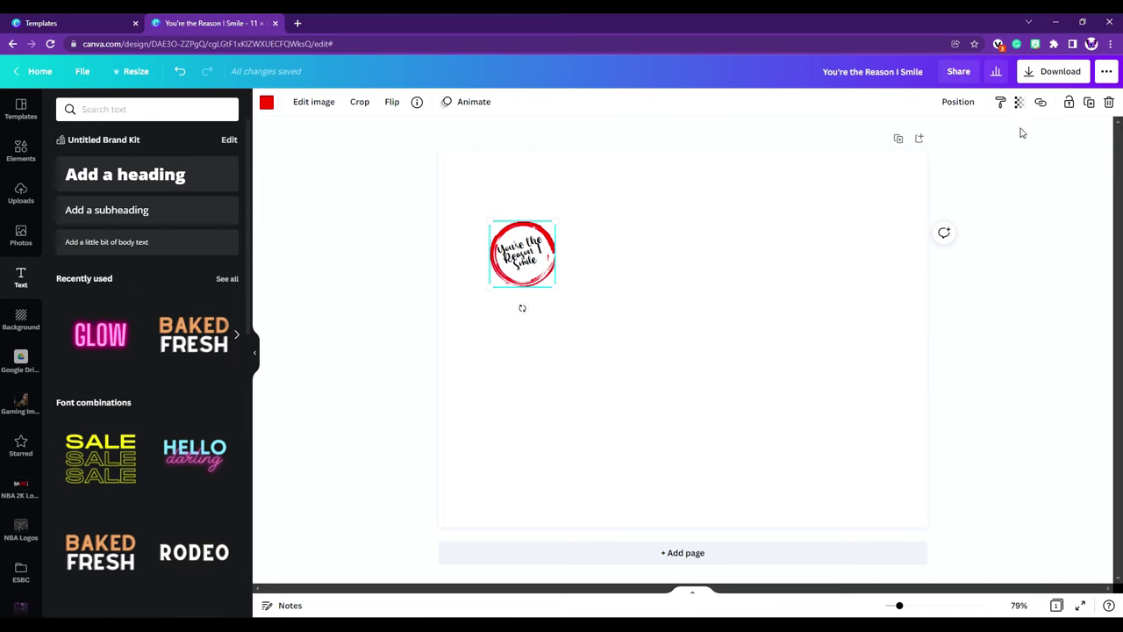
pyautogui.click(1094, 104)
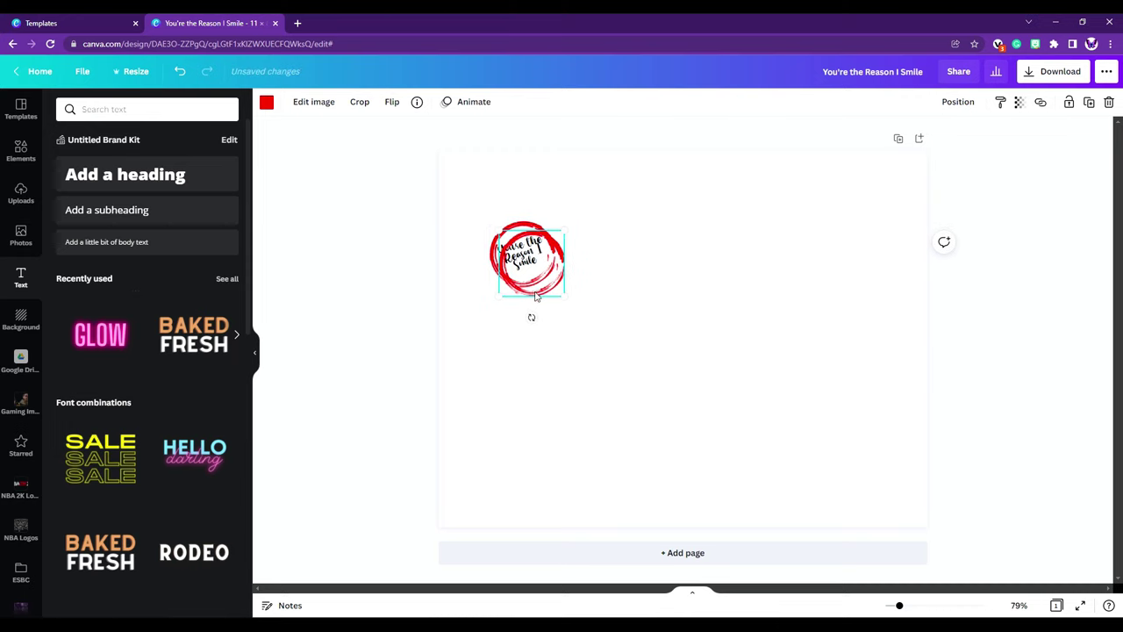
# Step: Move the logo copy below the original and add a calligraphy heart from a 'heart love sign' search
pyautogui.moveTo(535, 297); pyautogui.dragTo(525, 356)
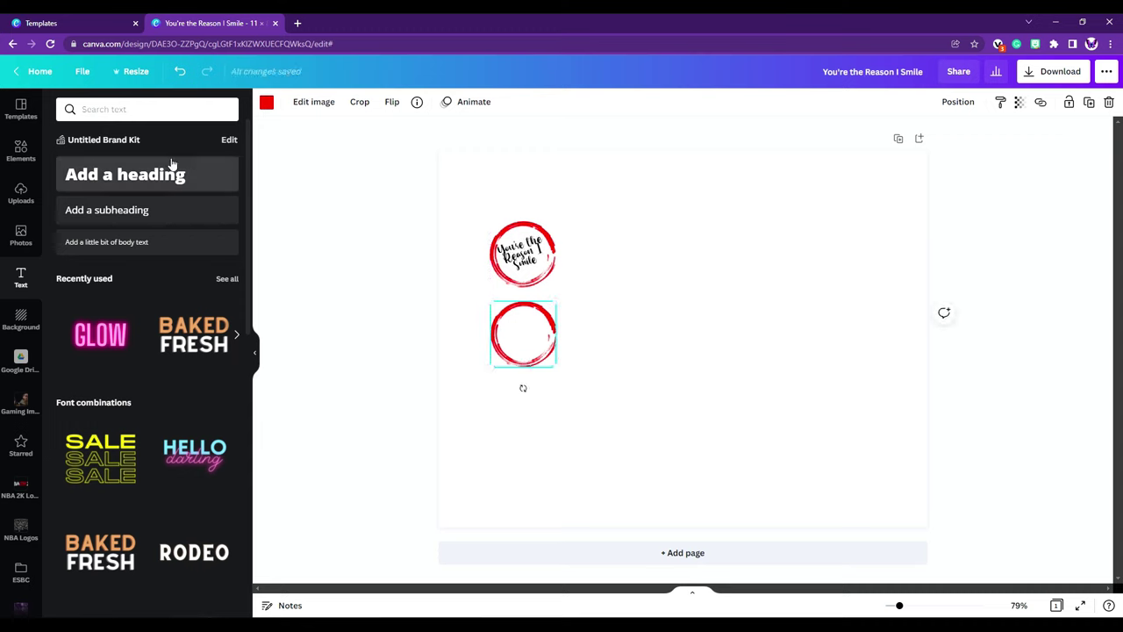
pyautogui.click(21, 151)
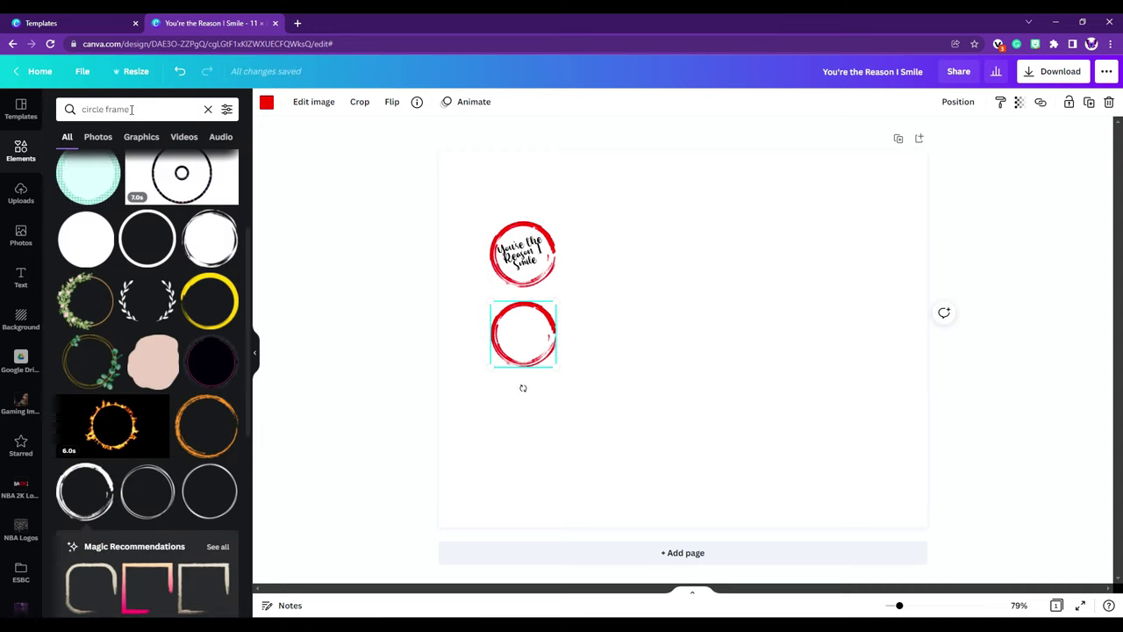
pyautogui.click(187, 111)
pyautogui.click(208, 110)
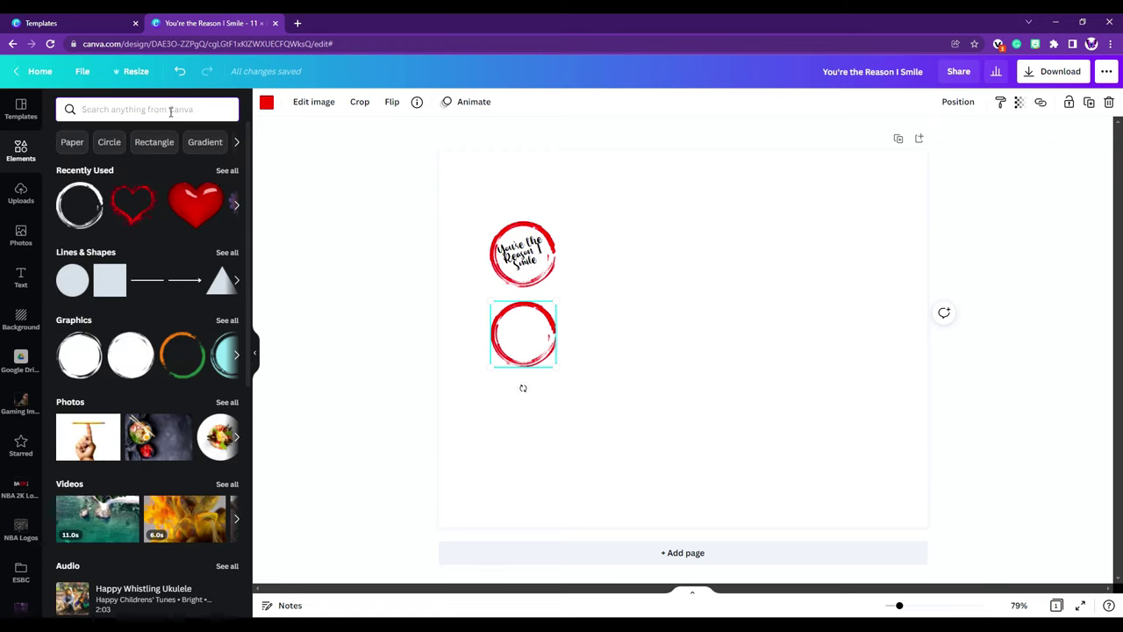
pyautogui.write('heart lo')
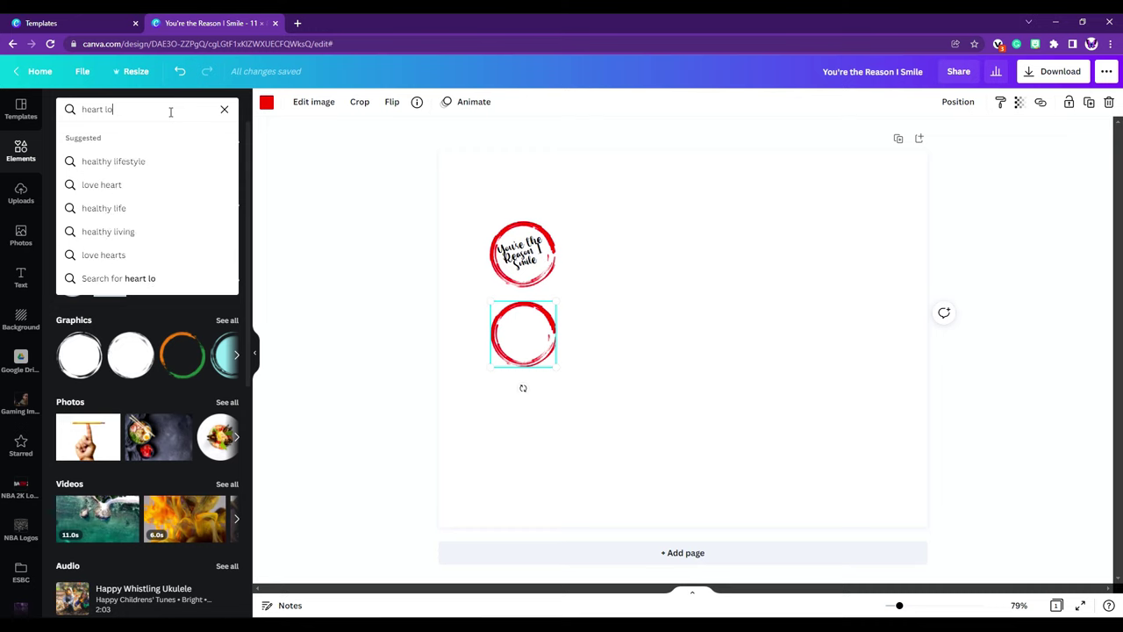
pyautogui.write('ve sign')
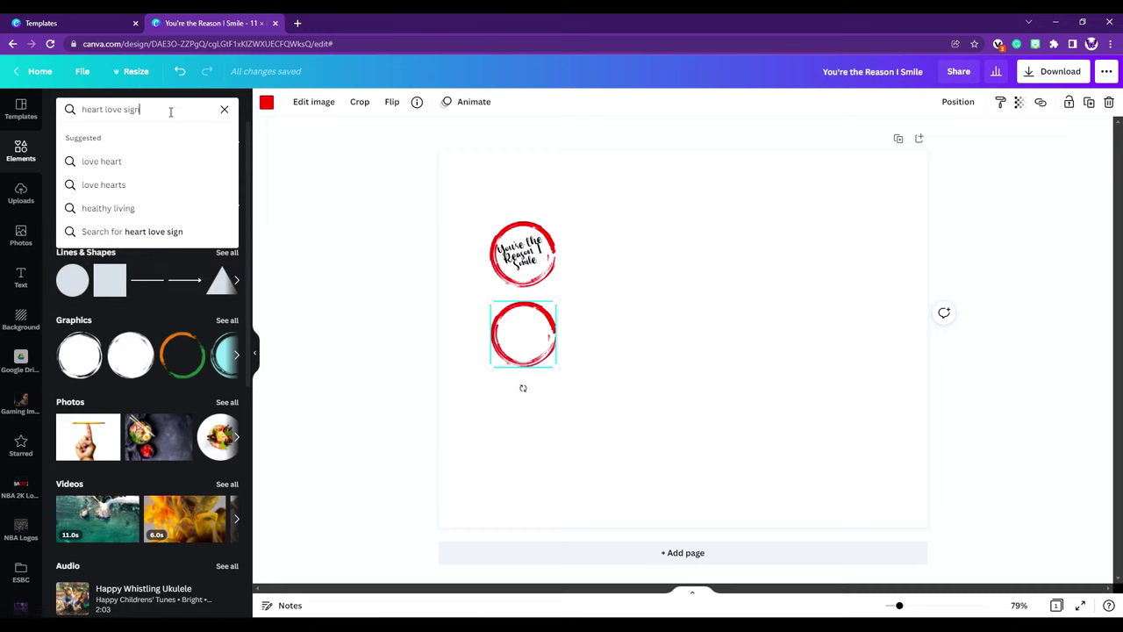
pyautogui.press('Return')
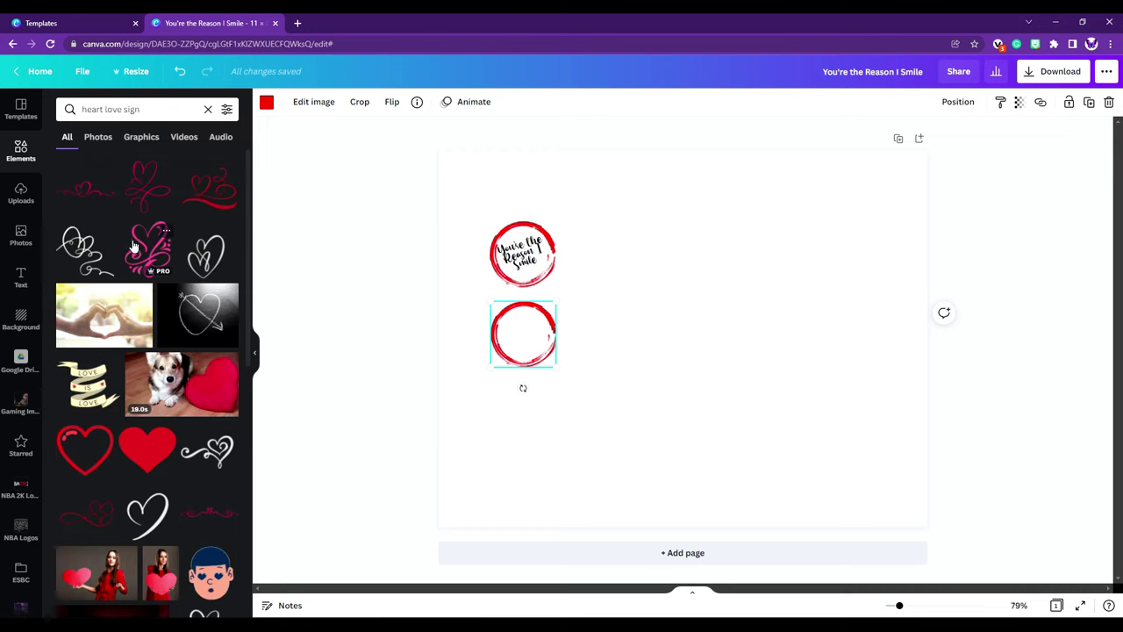
pyautogui.scroll(-5, 149, 351)
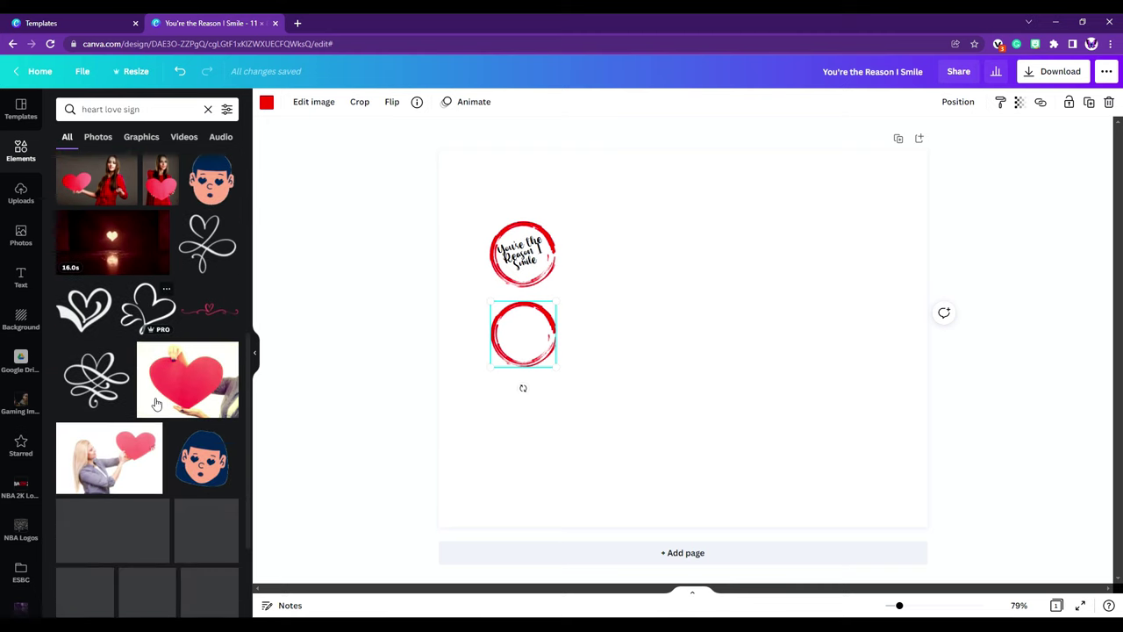
pyautogui.scroll(-2, 156, 404)
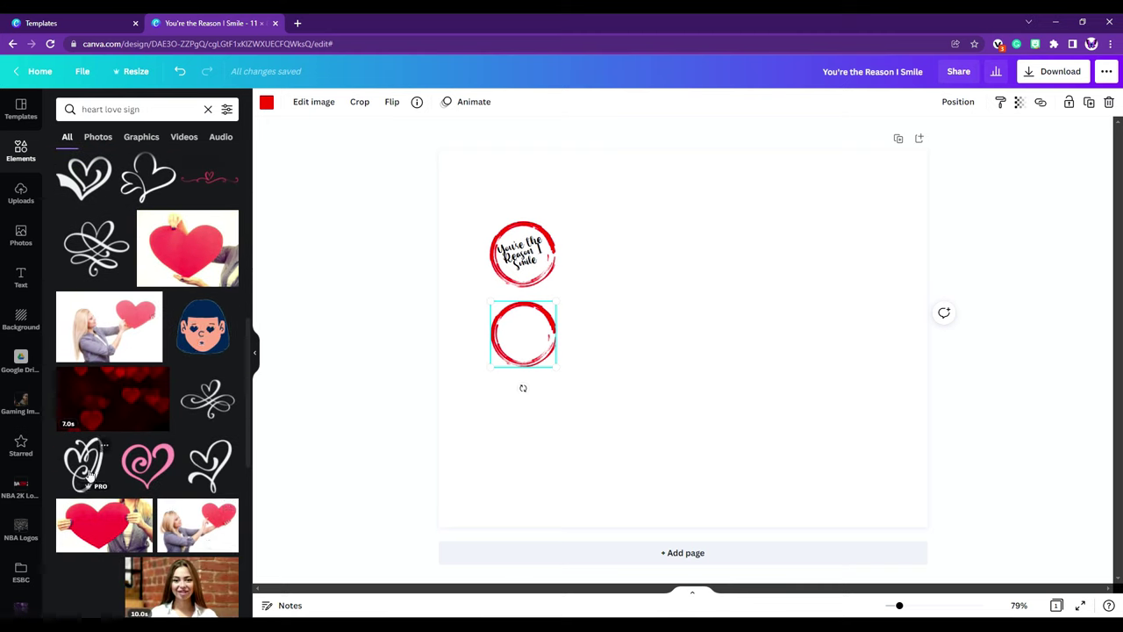
pyautogui.click(91, 474)
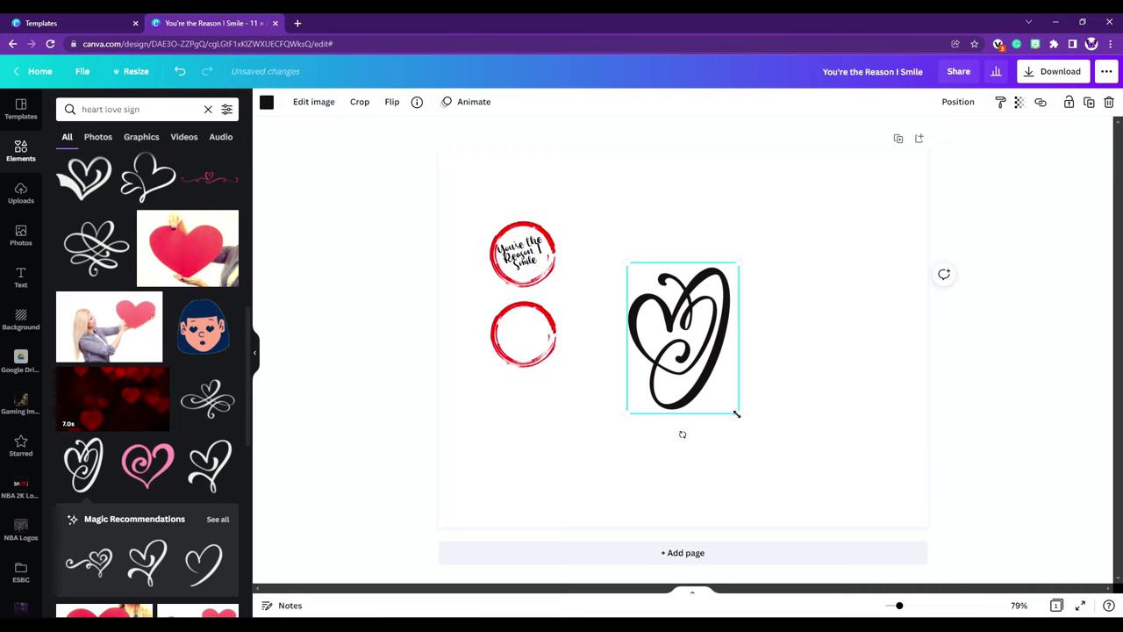
# Step: Shrink the black heart and centre it inside the empty red ring
pyautogui.moveTo(737, 414); pyautogui.dragTo(683, 337)
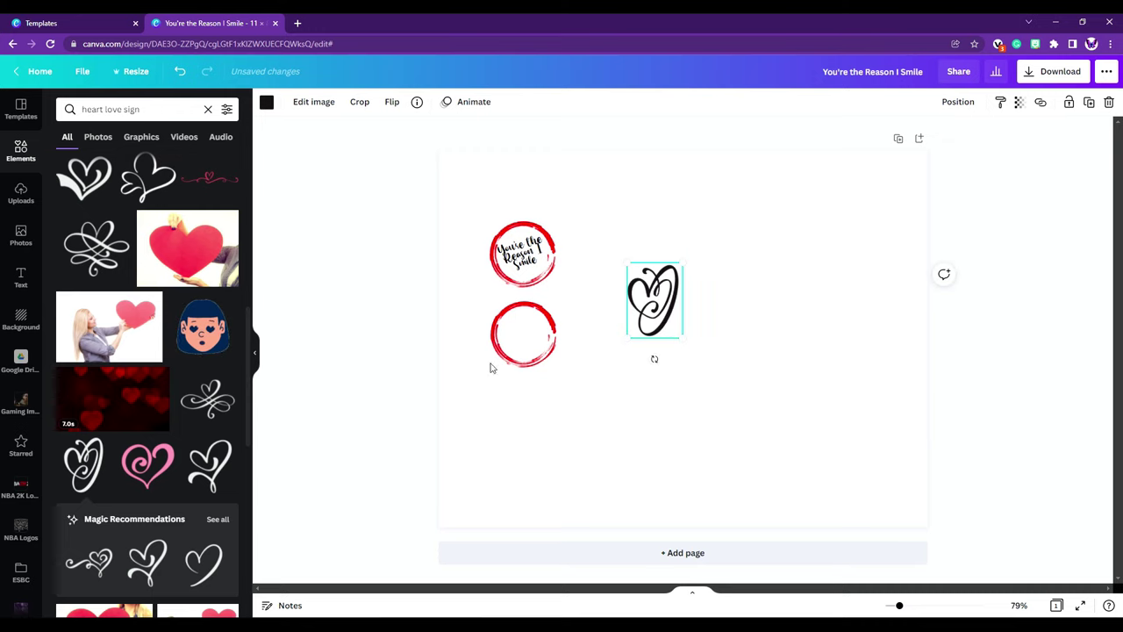
pyautogui.moveTo(685, 343); pyautogui.dragTo(512, 379)
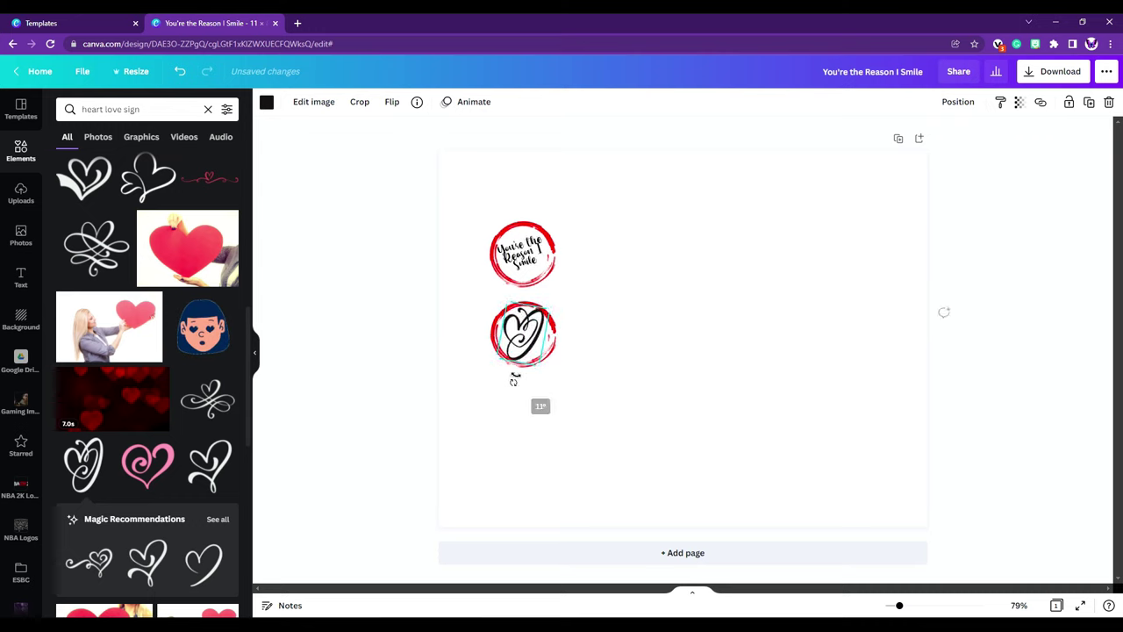
pyautogui.click(772, 373)
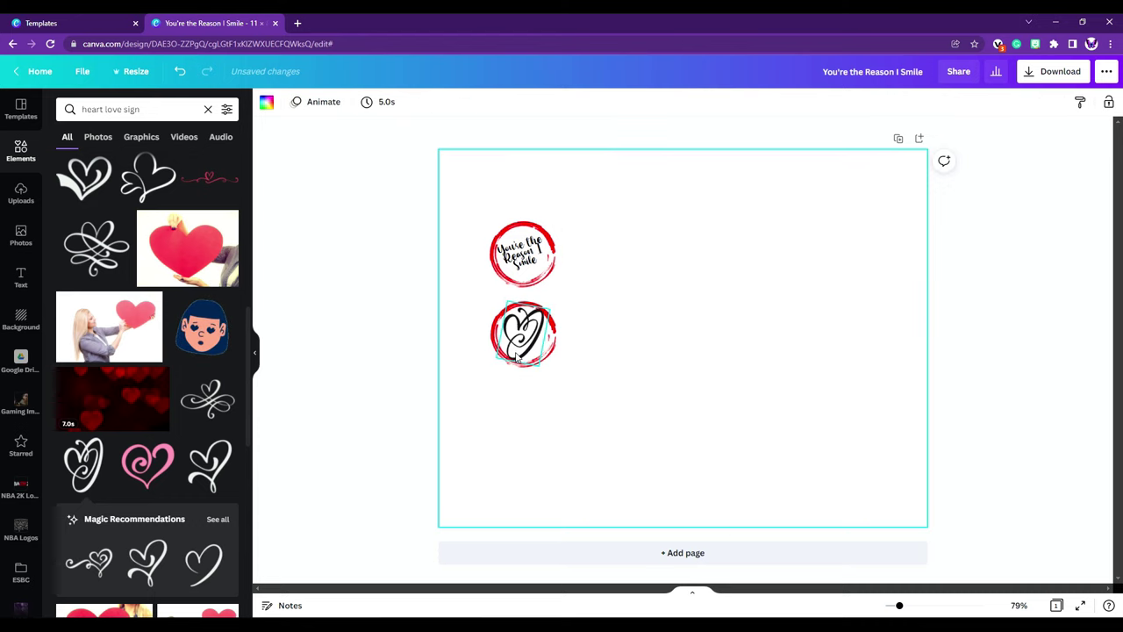
pyautogui.moveTo(522, 343); pyautogui.dragTo(523, 343)
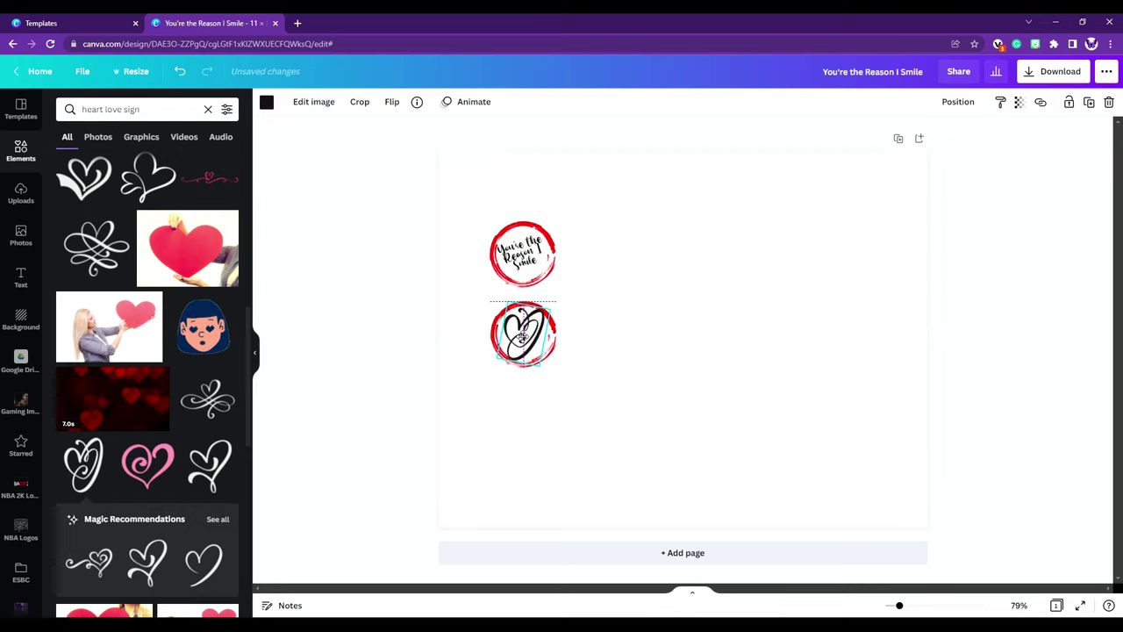
pyautogui.click(683, 404)
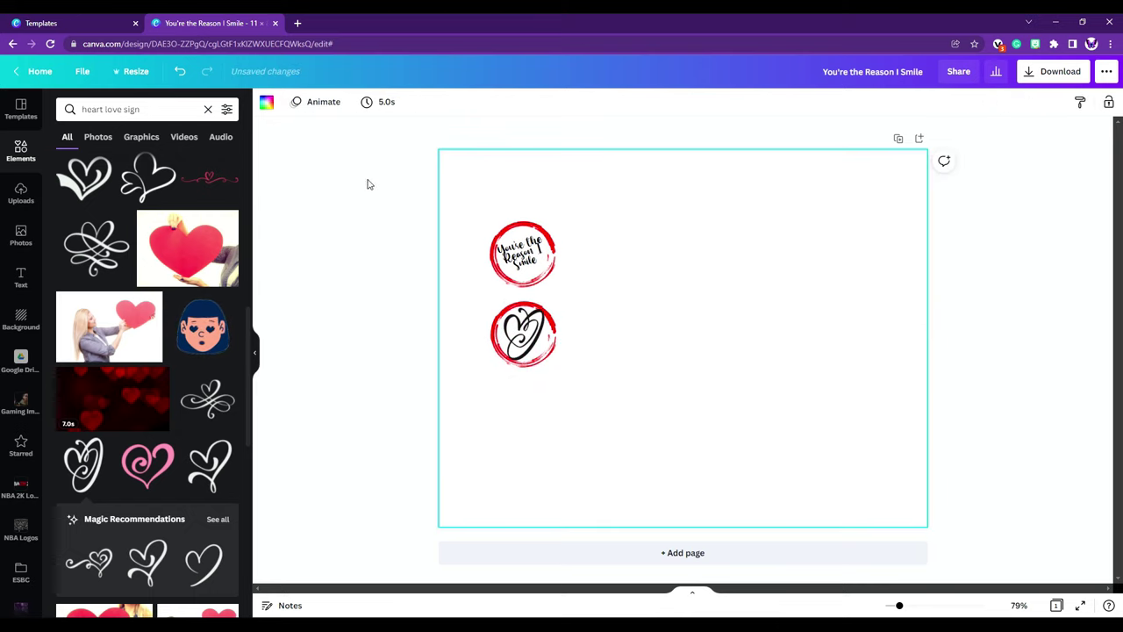
pyautogui.click(16, 154)
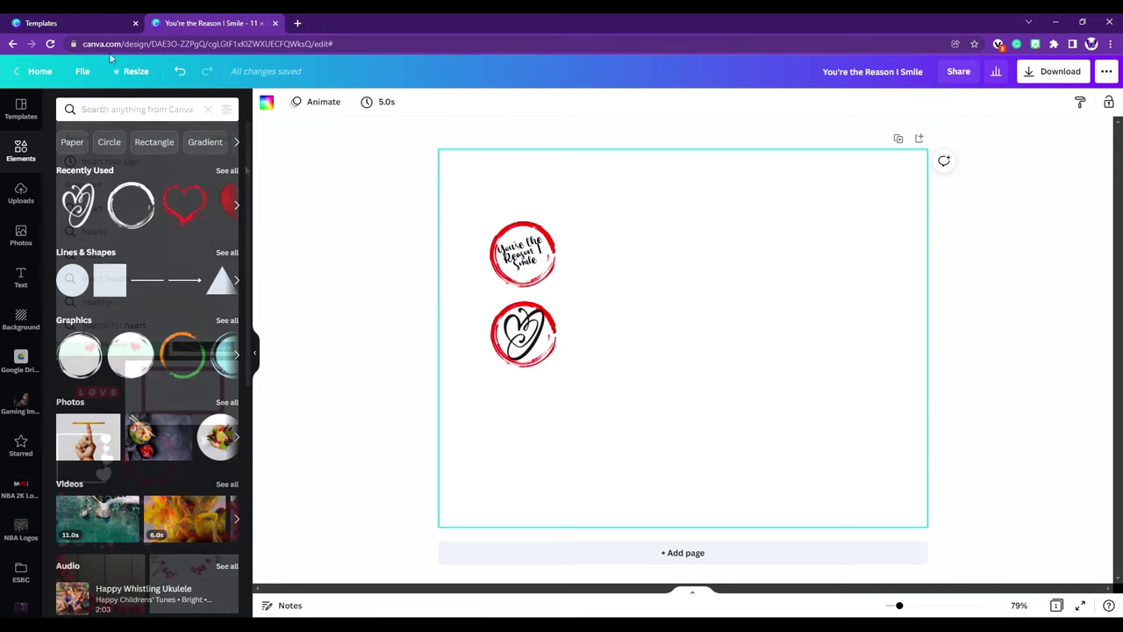
# Step: Search Elements for 'heart frame', try one circular frame, then delete it
pyautogui.click(132, 108)
pyautogui.write('heart frame')
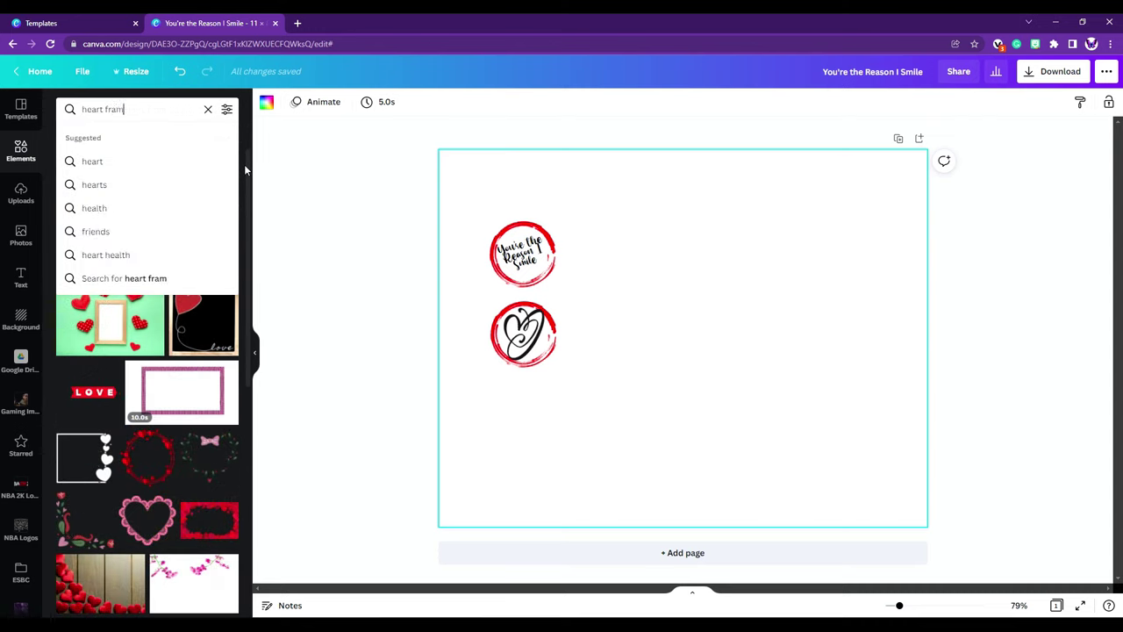
pyautogui.press('Return')
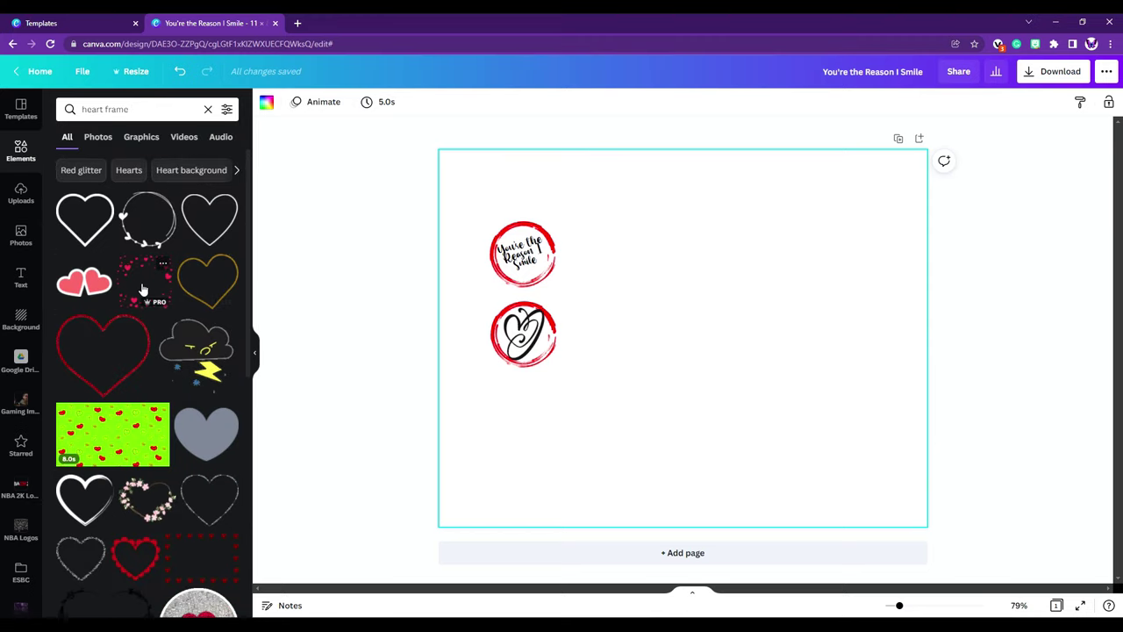
pyautogui.click(130, 209)
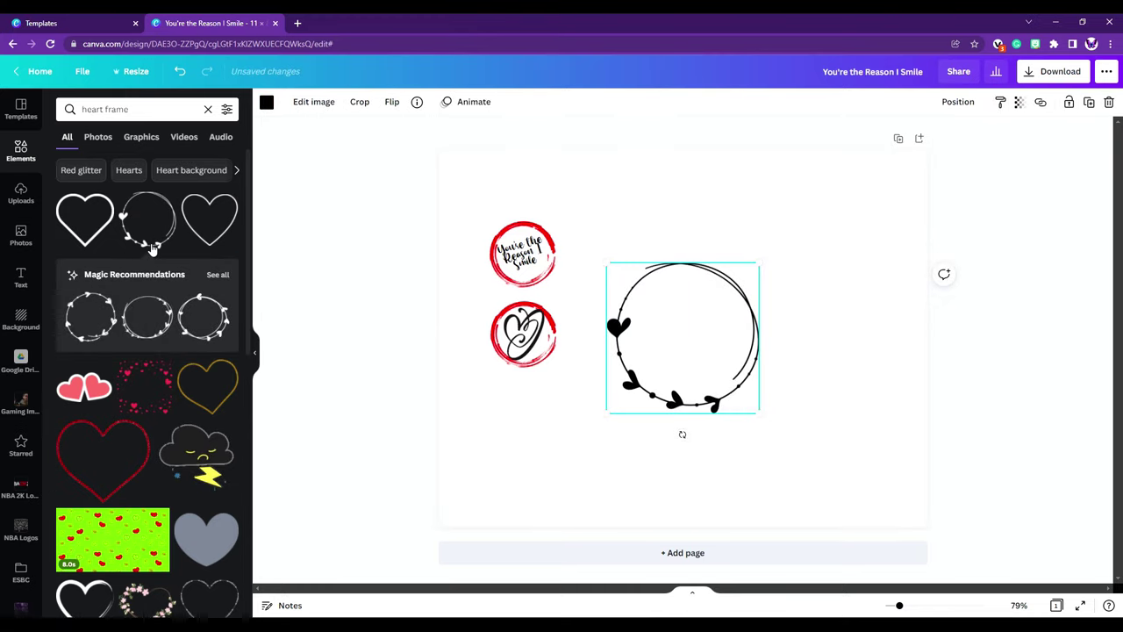
pyautogui.click(217, 275)
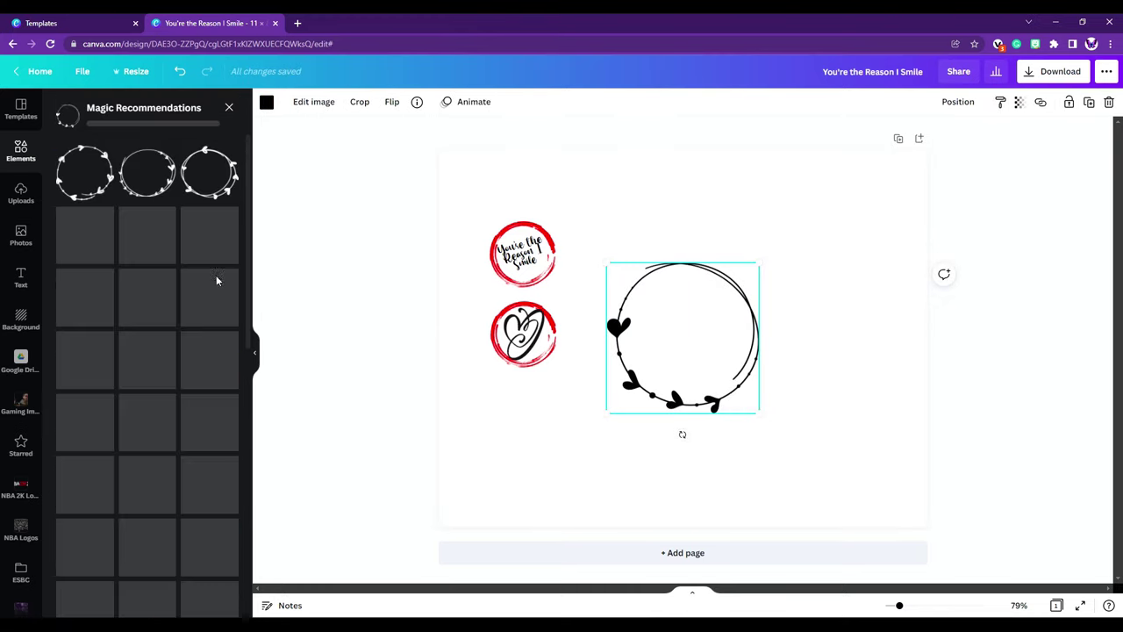
pyautogui.press('Delete')
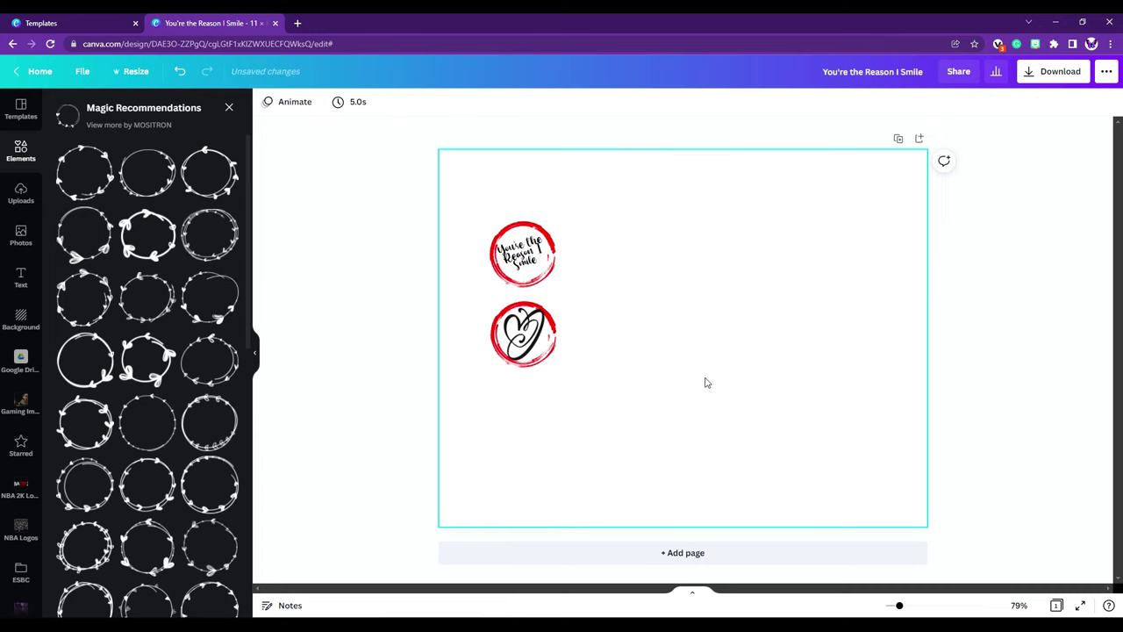
# Step: Add the black heart-trimmed circle frame and shrink it to about 1.4 × 1.5 in
pyautogui.scroll(-2, 161, 317)
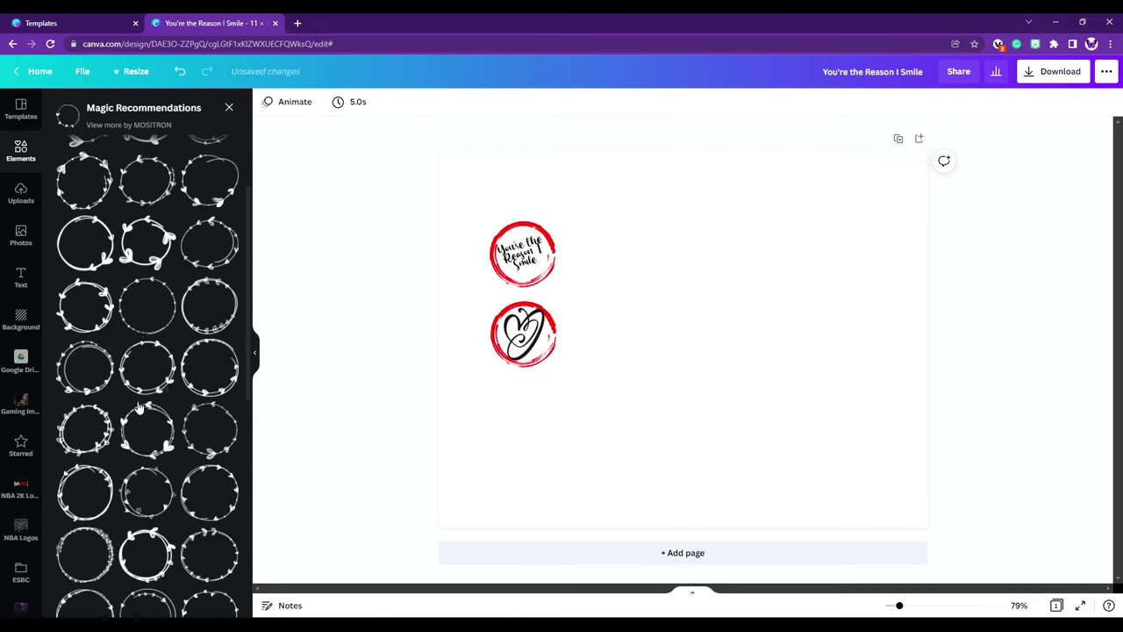
pyautogui.click(147, 439)
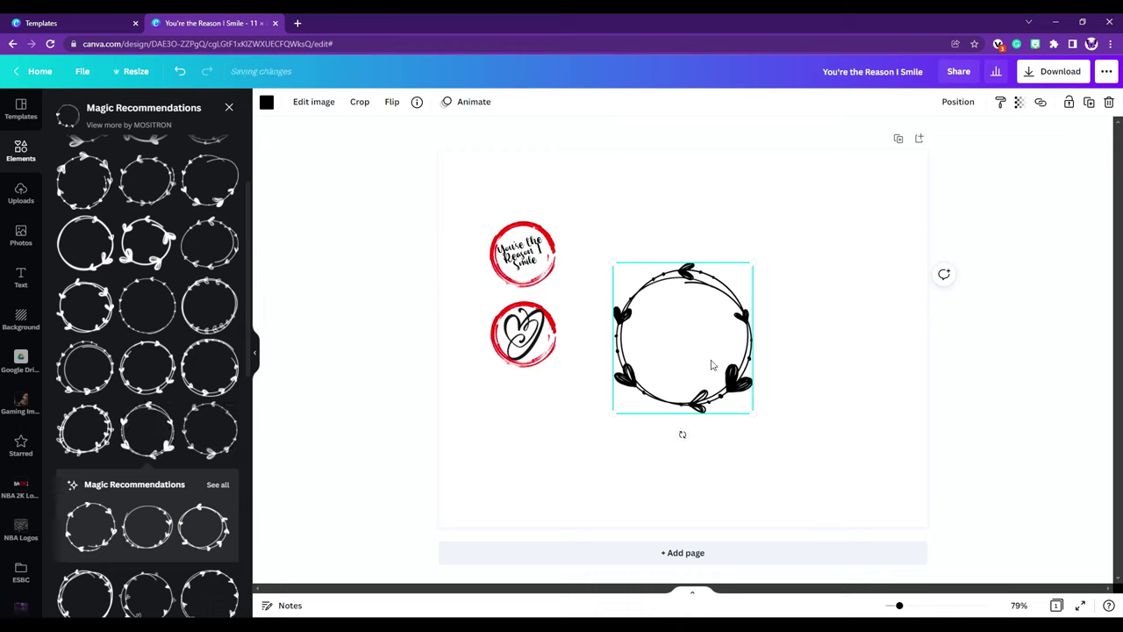
pyautogui.moveTo(752, 415); pyautogui.dragTo(662, 254)
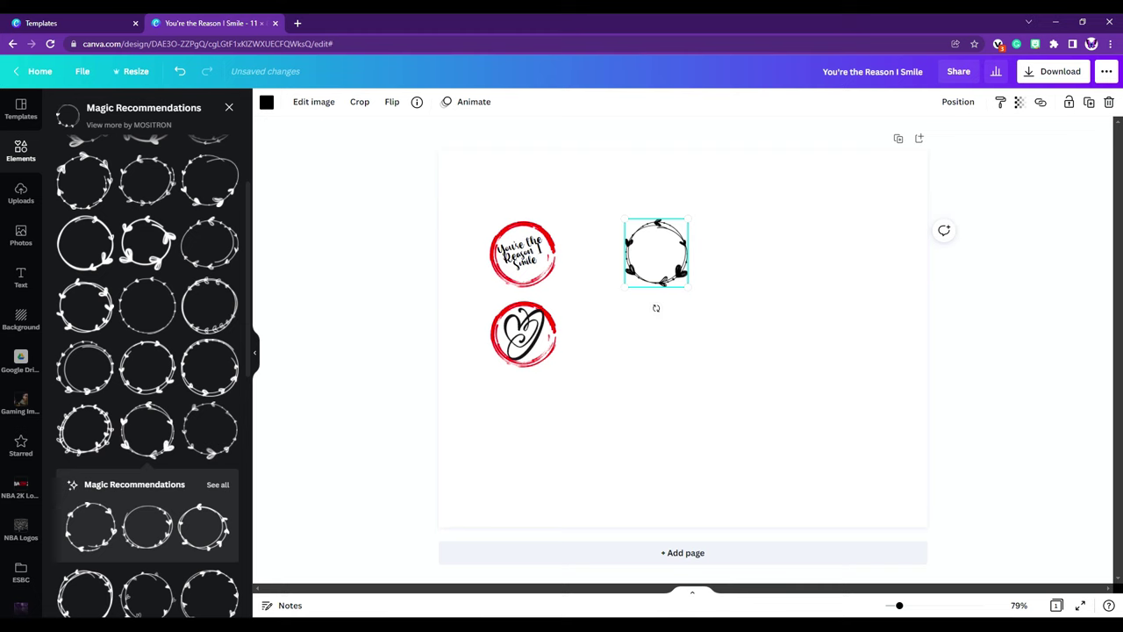
pyautogui.click(21, 278)
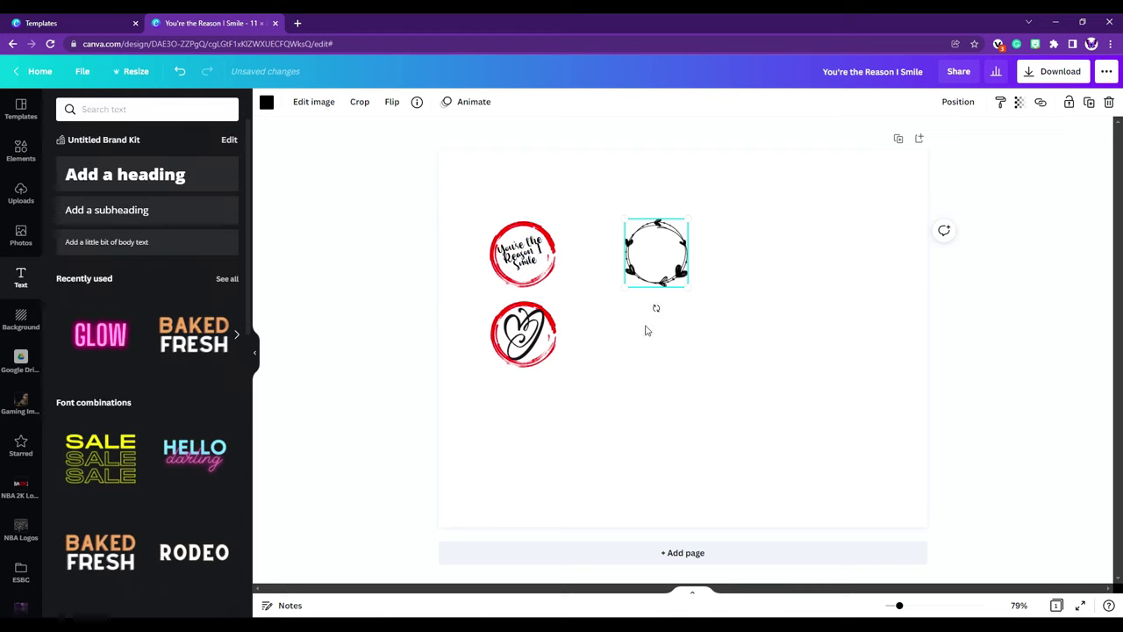
# Step: Add the love-verse quote as a subheading in Almond Caramel and shrink its box
pyautogui.click(112, 220)
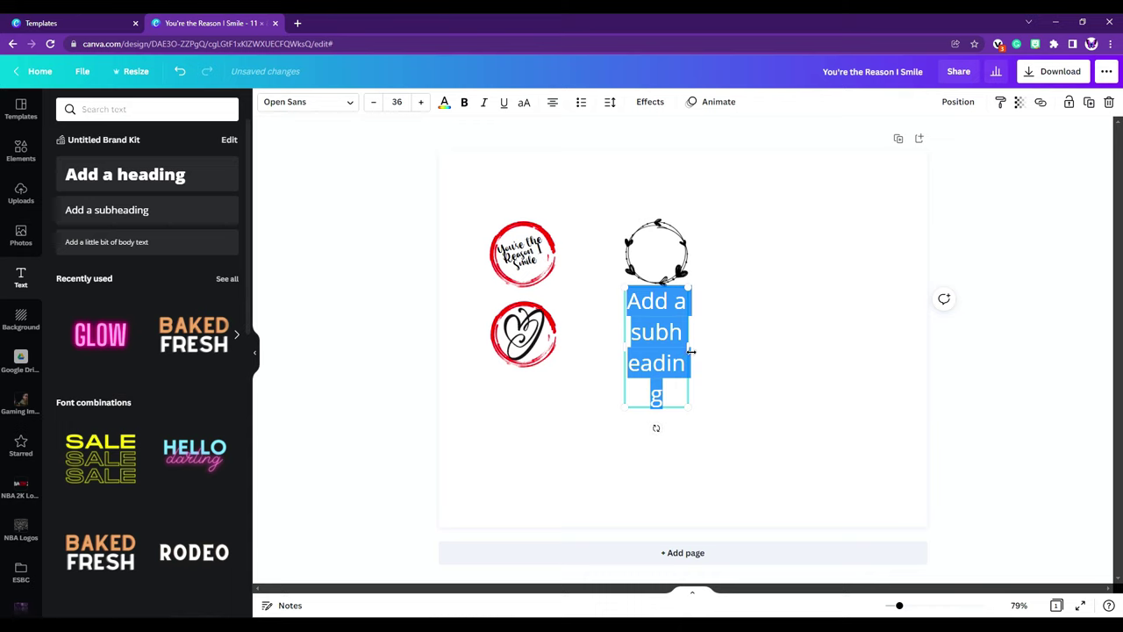
pyautogui.moveTo(691, 351); pyautogui.dragTo(753, 355)
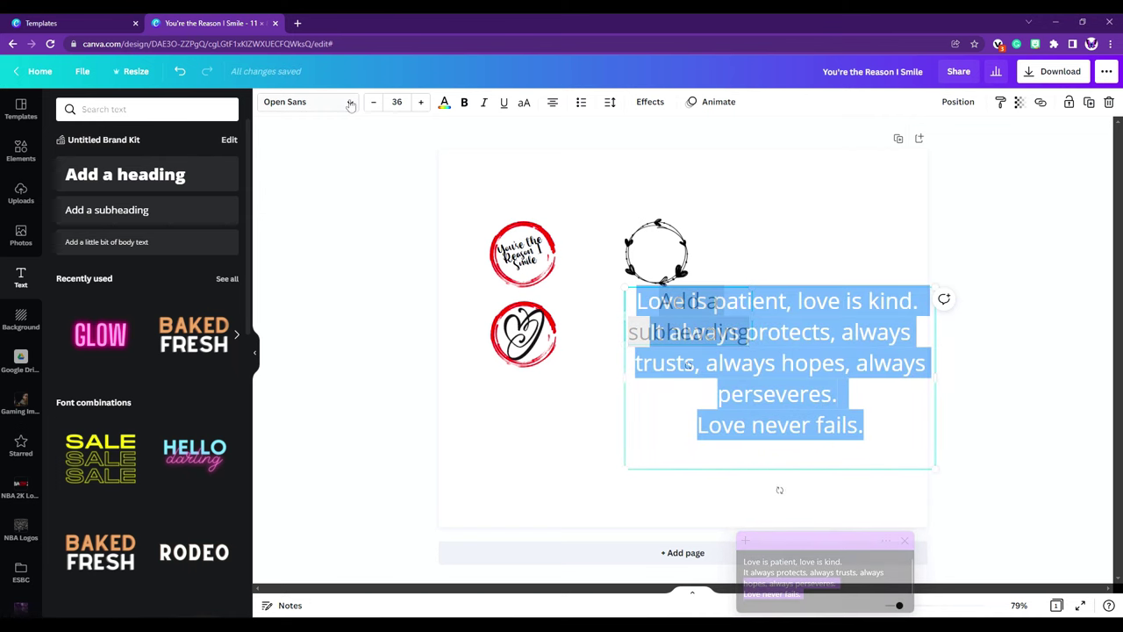
pyautogui.click(350, 102)
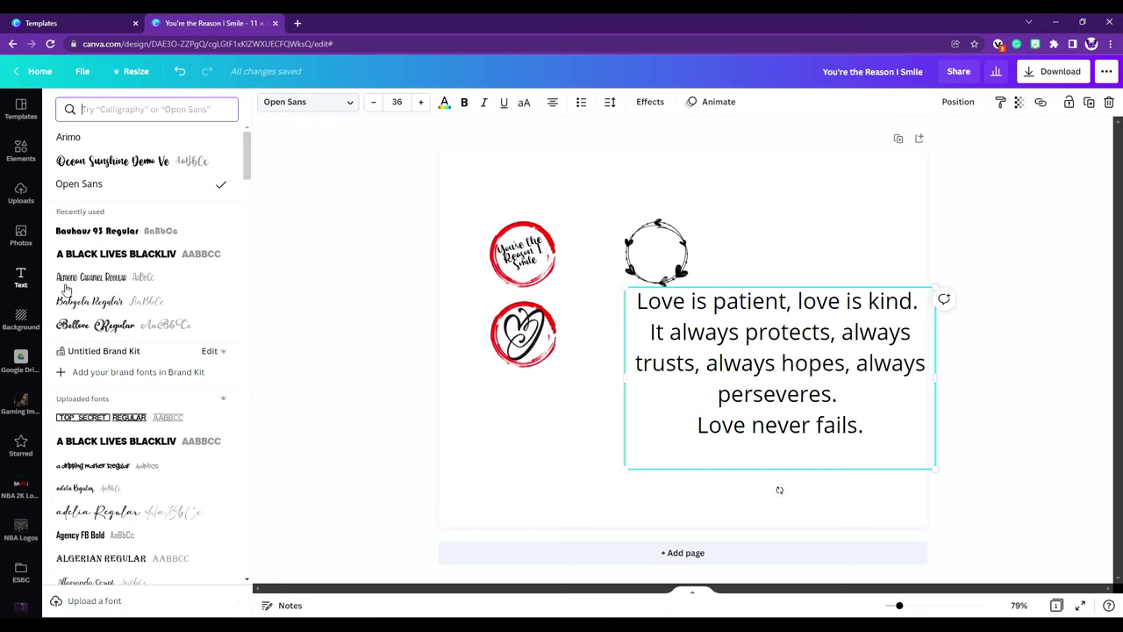
pyautogui.click(91, 277)
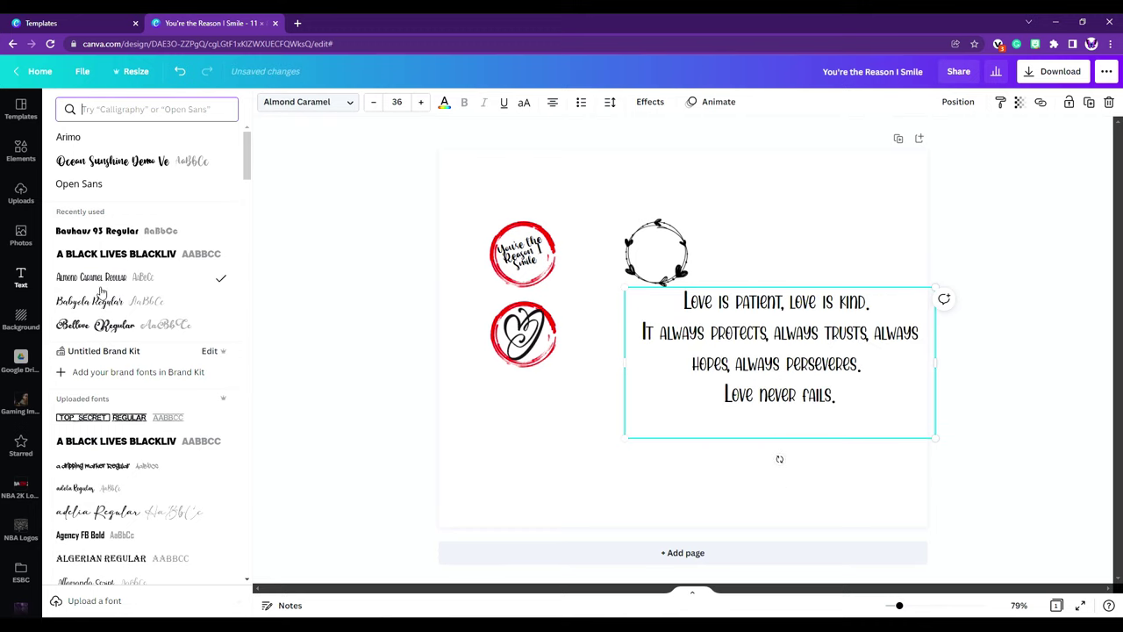
pyautogui.moveTo(937, 444); pyautogui.dragTo(824, 384)
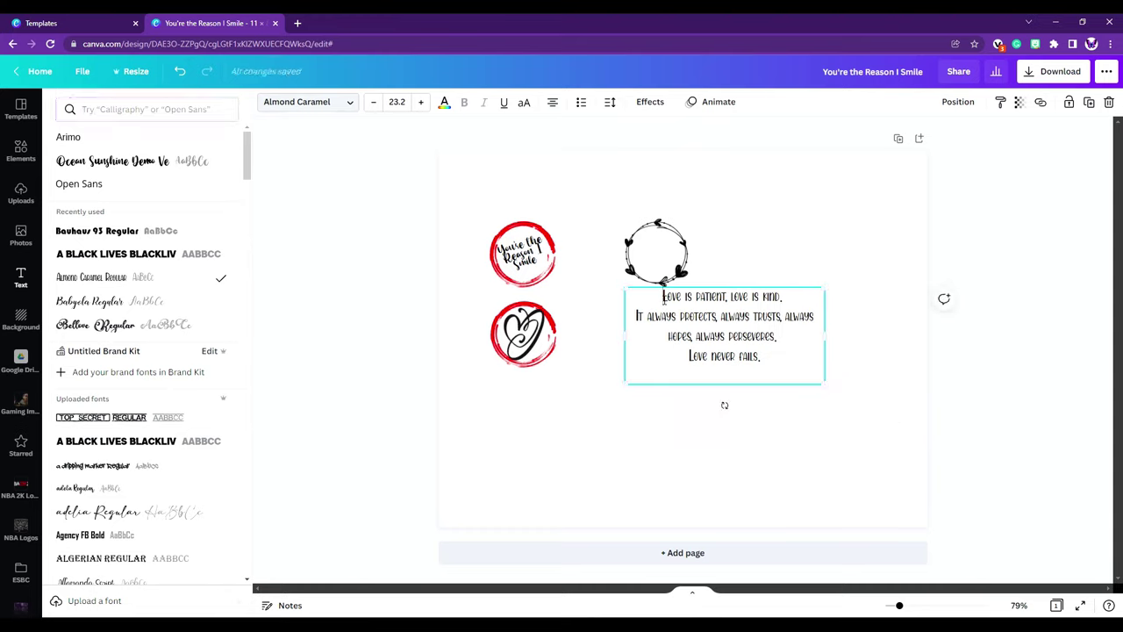
# Step: Tighten the quote's line spacing to 1.09 and narrow the box so lines rewrap
pyautogui.moveTo(663, 298); pyautogui.dragTo(822, 362)
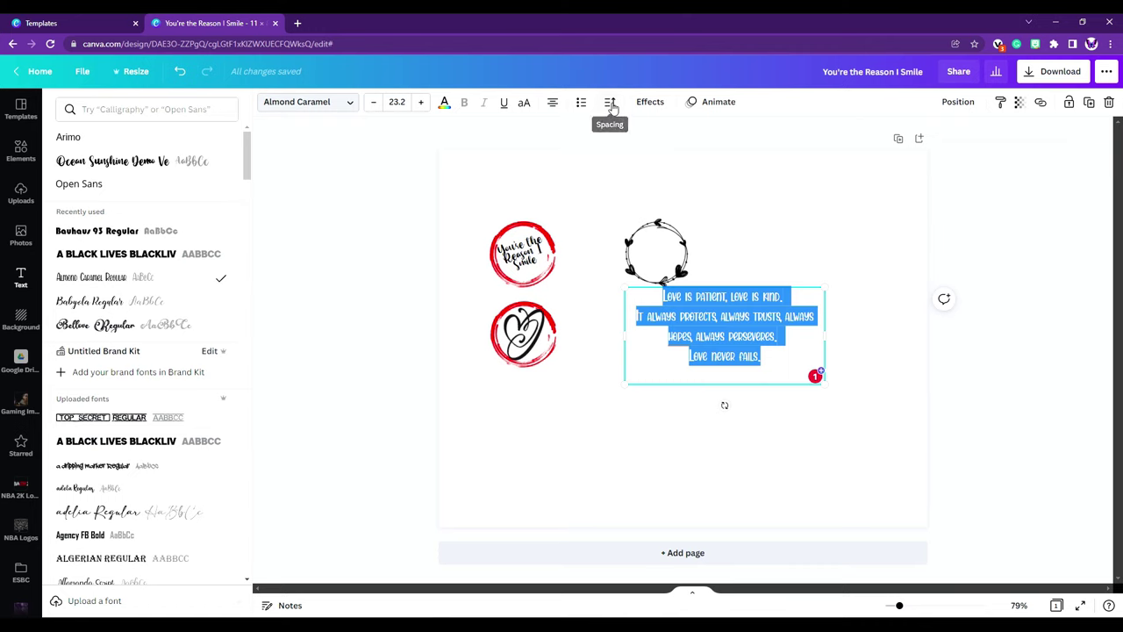
pyautogui.click(612, 103)
pyautogui.moveTo(717, 166); pyautogui.dragTo(709, 175)
pyautogui.click(783, 354)
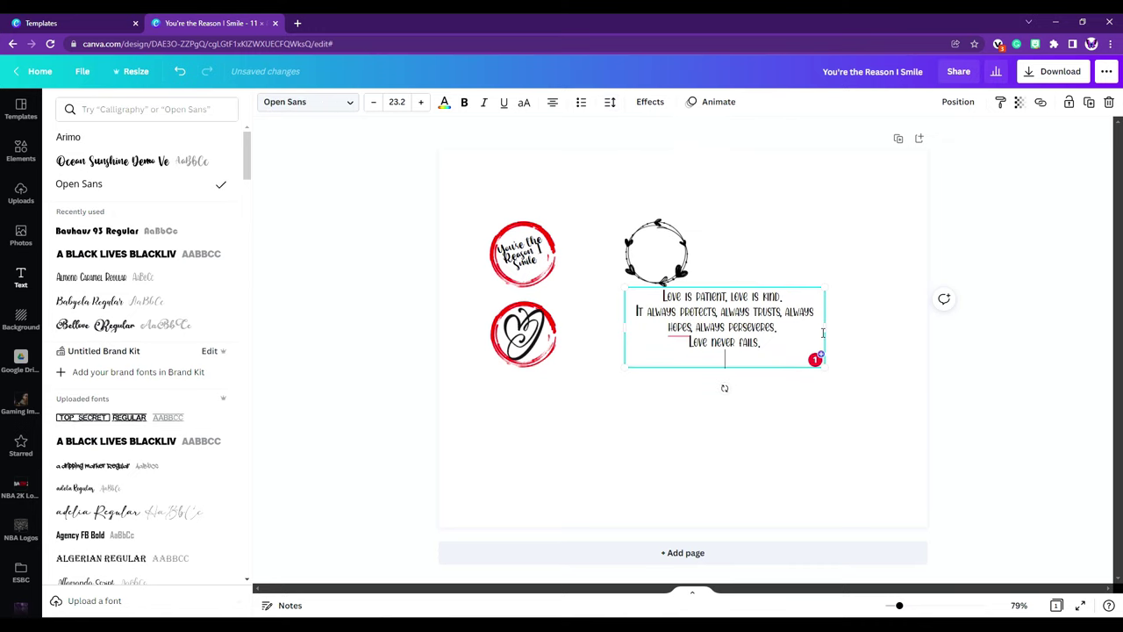
pyautogui.moveTo(825, 331); pyautogui.dragTo(792, 332)
# Step: Correct 'hopes' to 'hope' and scale the quote down to size 14.1
pyautogui.moveTo(681, 331)
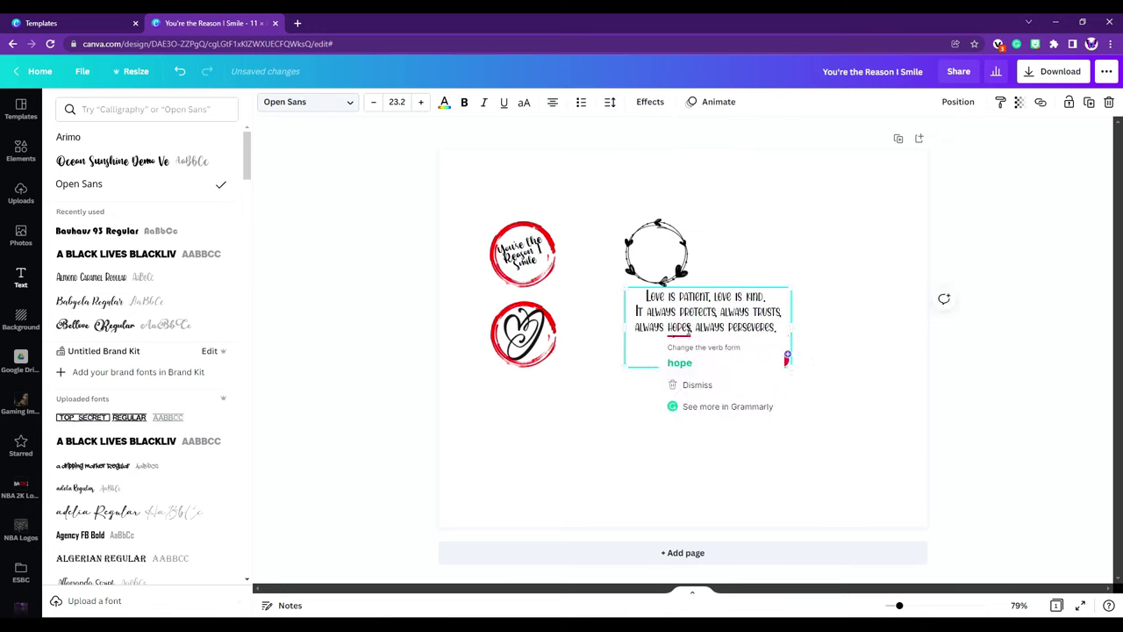
pyautogui.click(681, 362)
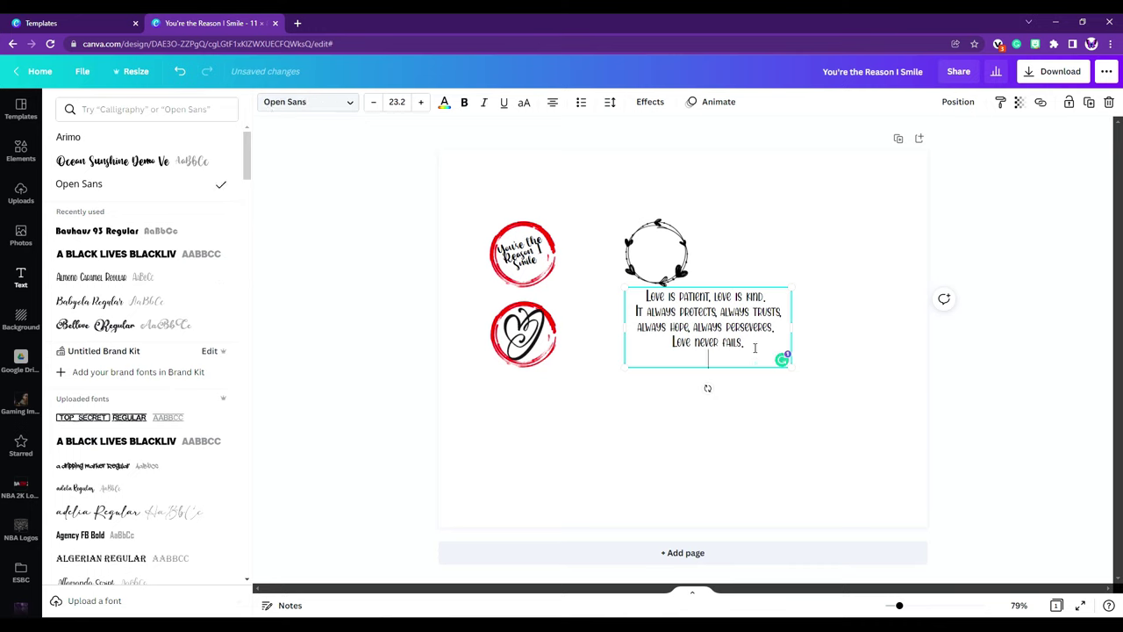
pyautogui.click(720, 351)
pyautogui.moveTo(790, 365); pyautogui.dragTo(726, 335)
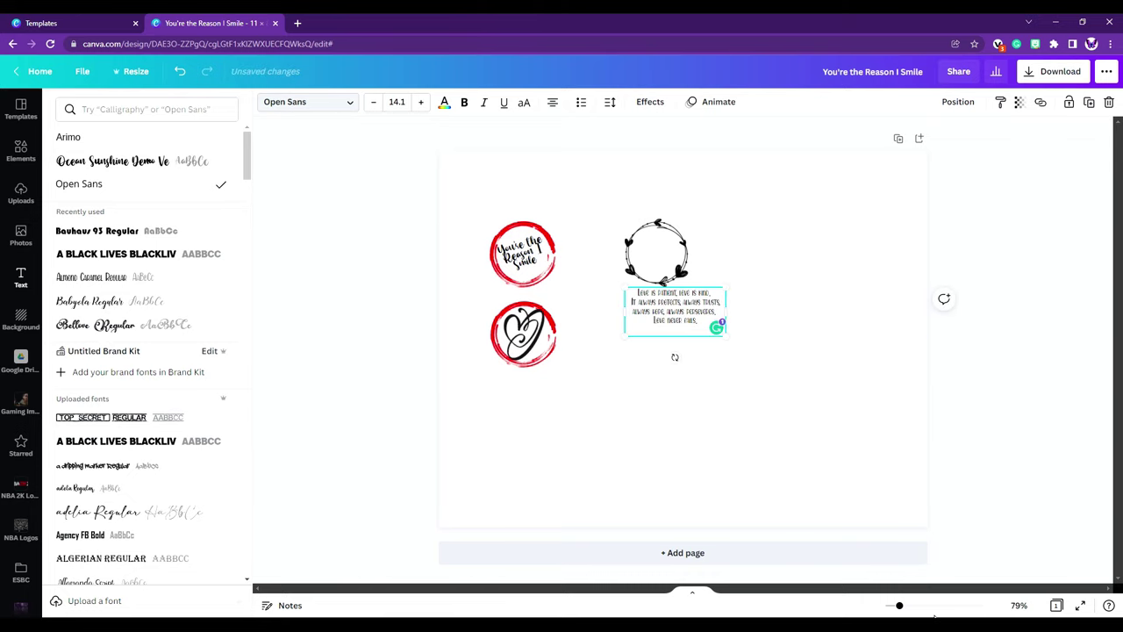
# Step: Zoom in, tilt the quote box about 20° counter-clockwise and narrow it to rewrap
pyautogui.moveTo(900, 608); pyautogui.dragTo(921, 605)
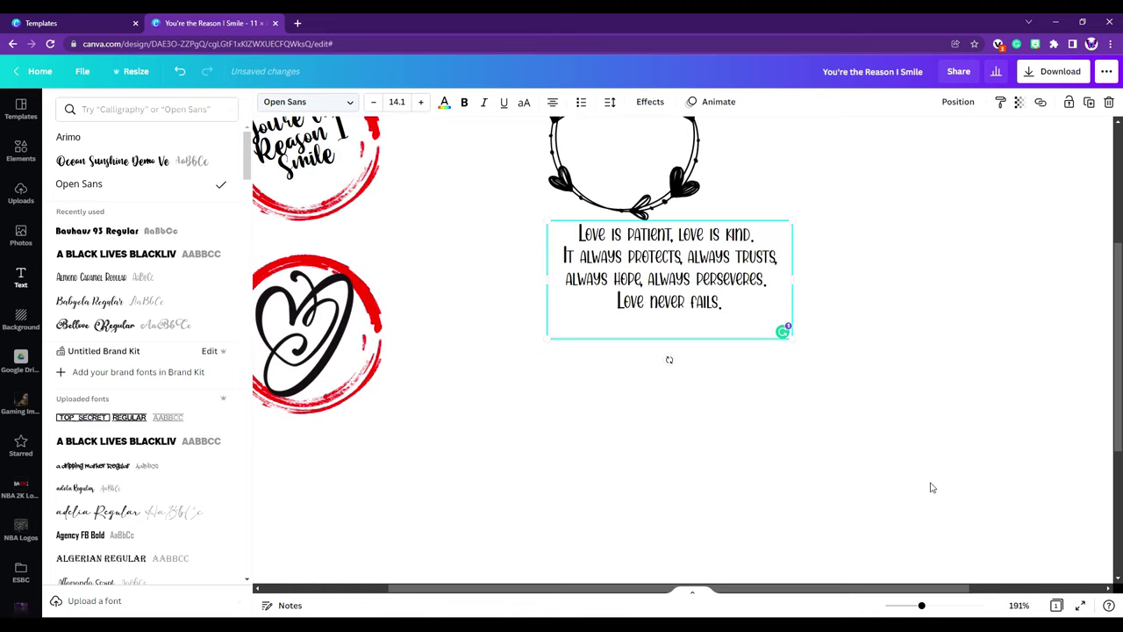
pyautogui.scroll(1, 934, 472)
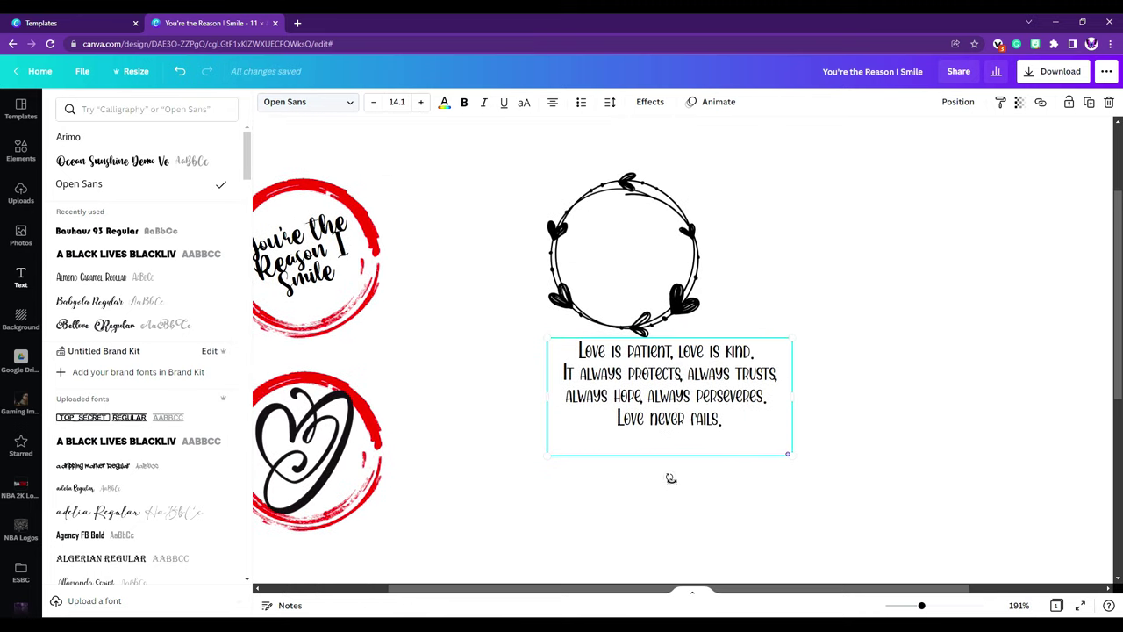
pyautogui.moveTo(670, 477); pyautogui.dragTo(755, 439)
pyautogui.moveTo(789, 355); pyautogui.dragTo(693, 377)
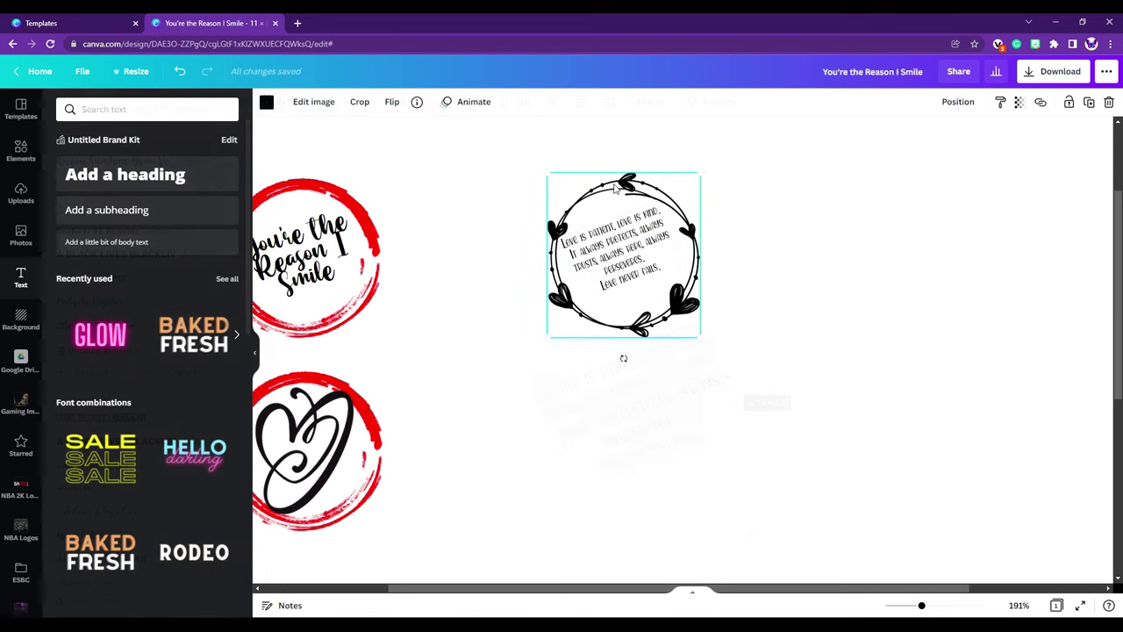
# Step: Change the heart wreath's colour to red
pyautogui.click(268, 103)
pyautogui.click(99, 164)
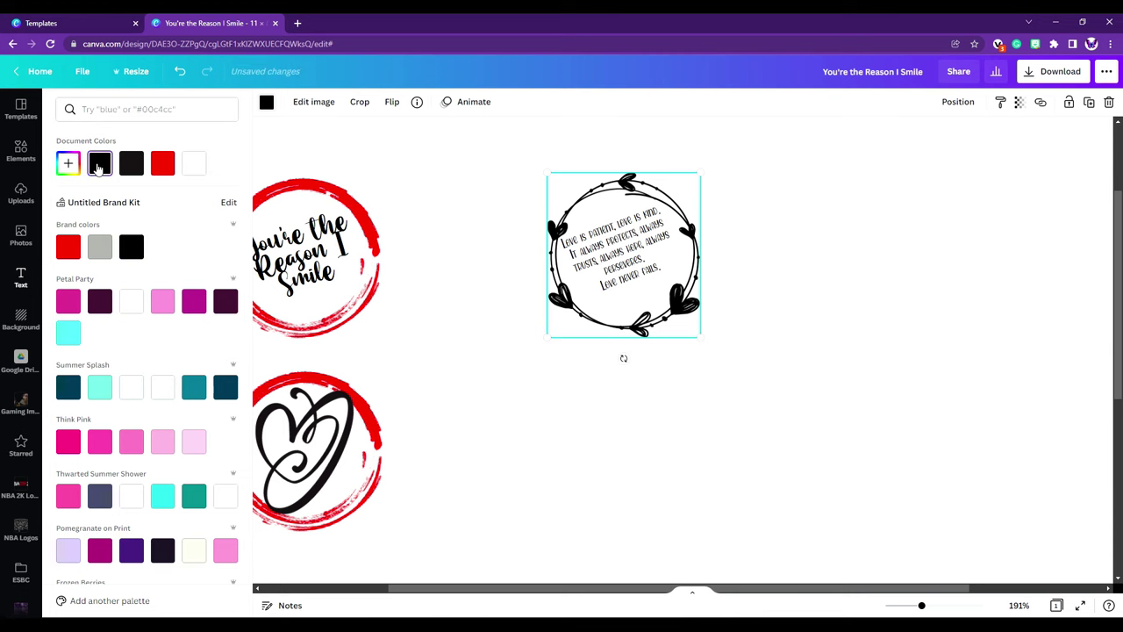
pyautogui.click(162, 164)
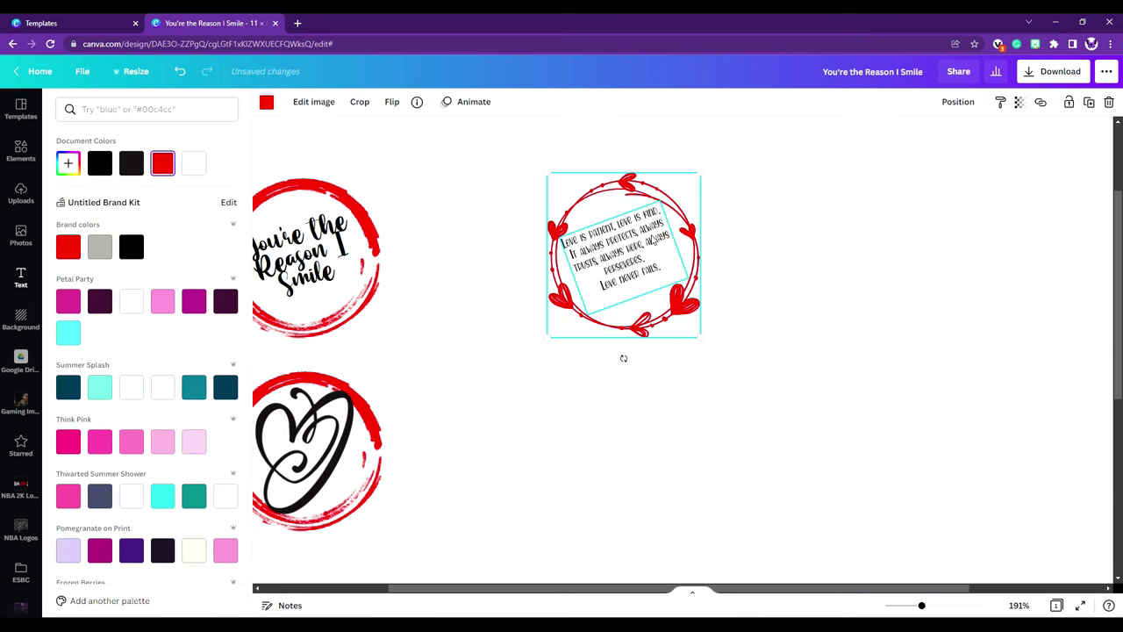
# Step: Shrink the quote to size 9.1 inside the wreath, breaking the line before 'always perseveres'
pyautogui.click(654, 239)
pyautogui.moveTo(689, 282); pyautogui.dragTo(700, 292)
pyautogui.click(657, 256)
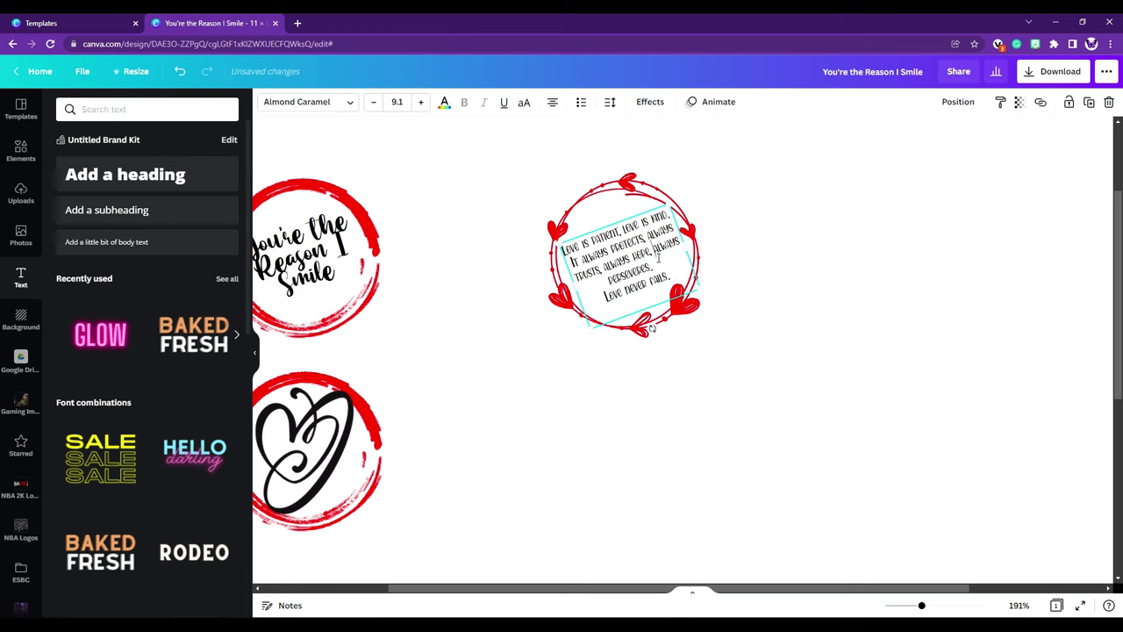
pyautogui.press('Return')
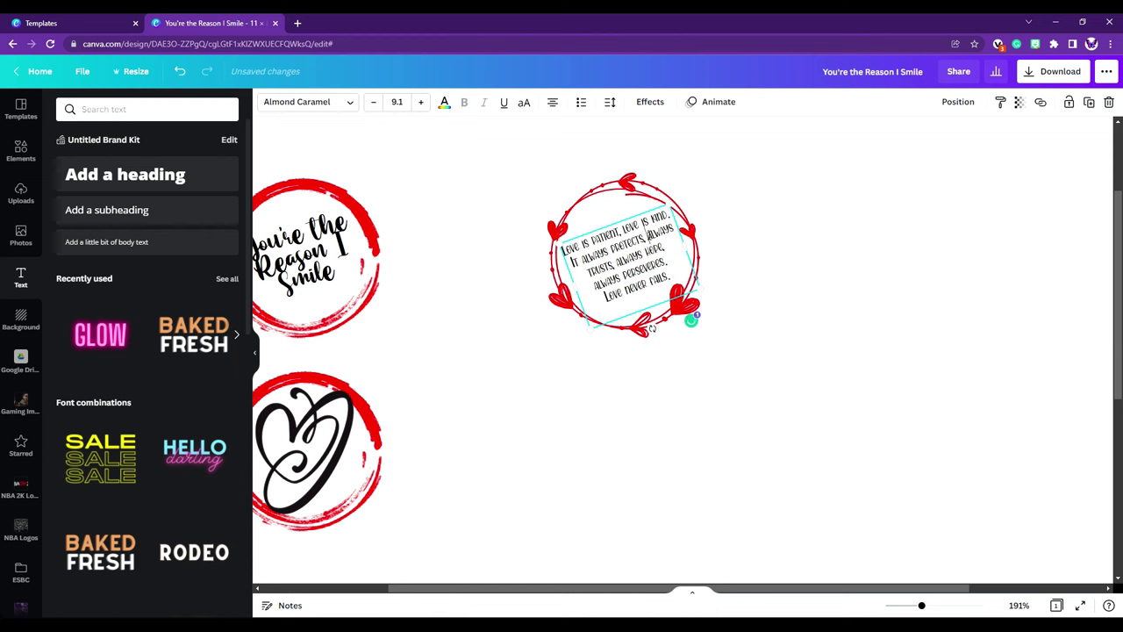
pyautogui.click(681, 168)
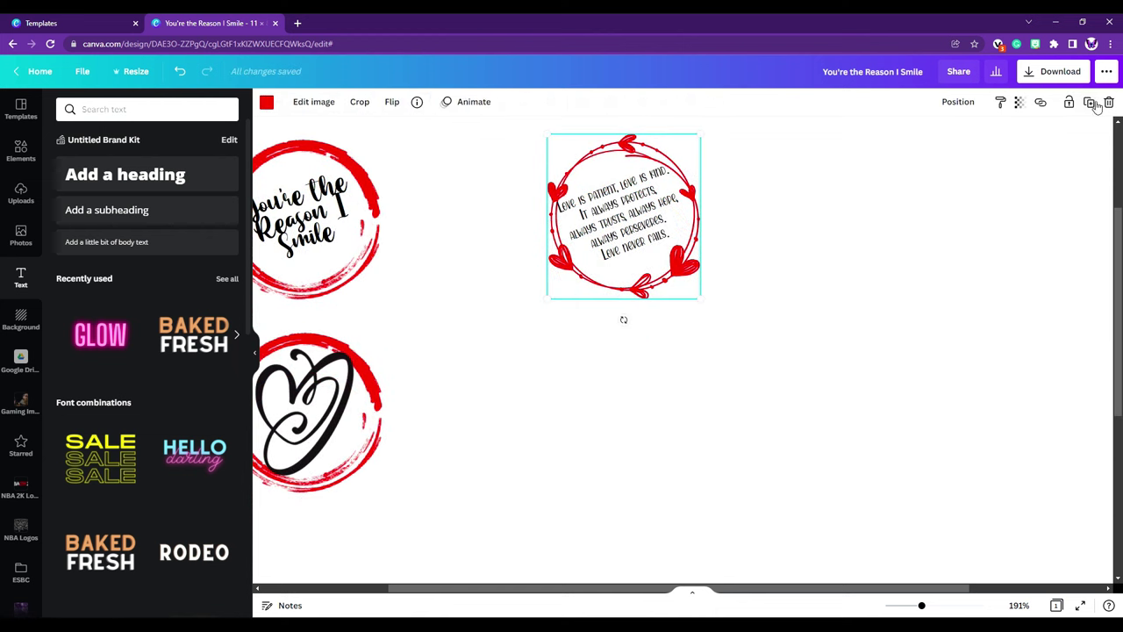
# Step: Duplicate the red wreath below the quote wreath and add a subheading text box
pyautogui.click(1094, 104)
pyautogui.moveTo(591, 325); pyautogui.dragTo(630, 474)
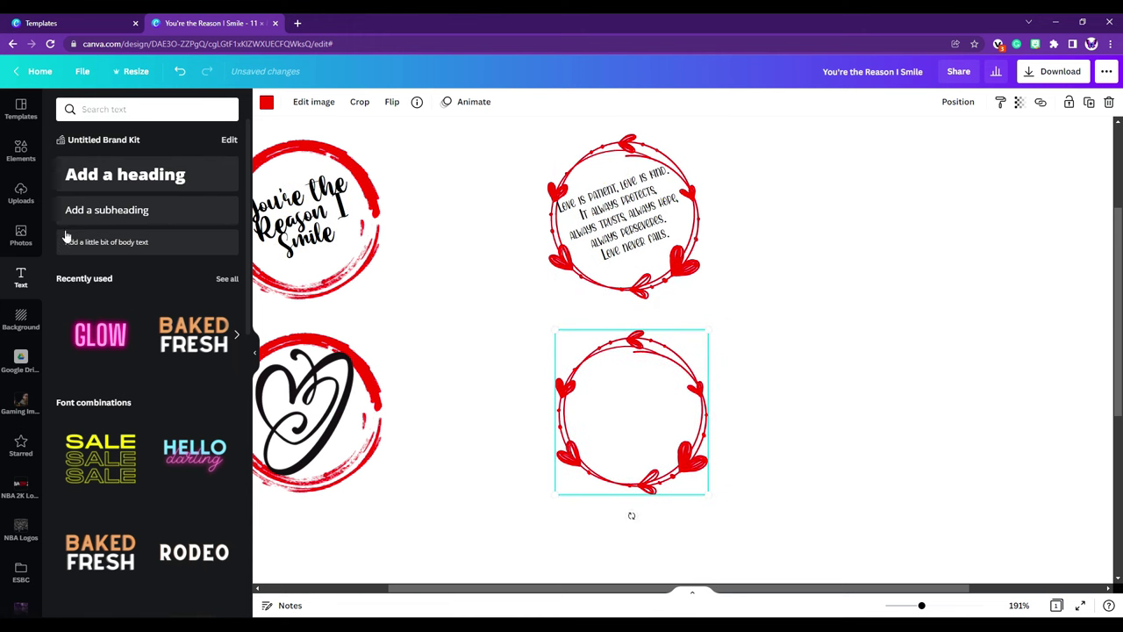
pyautogui.click(113, 211)
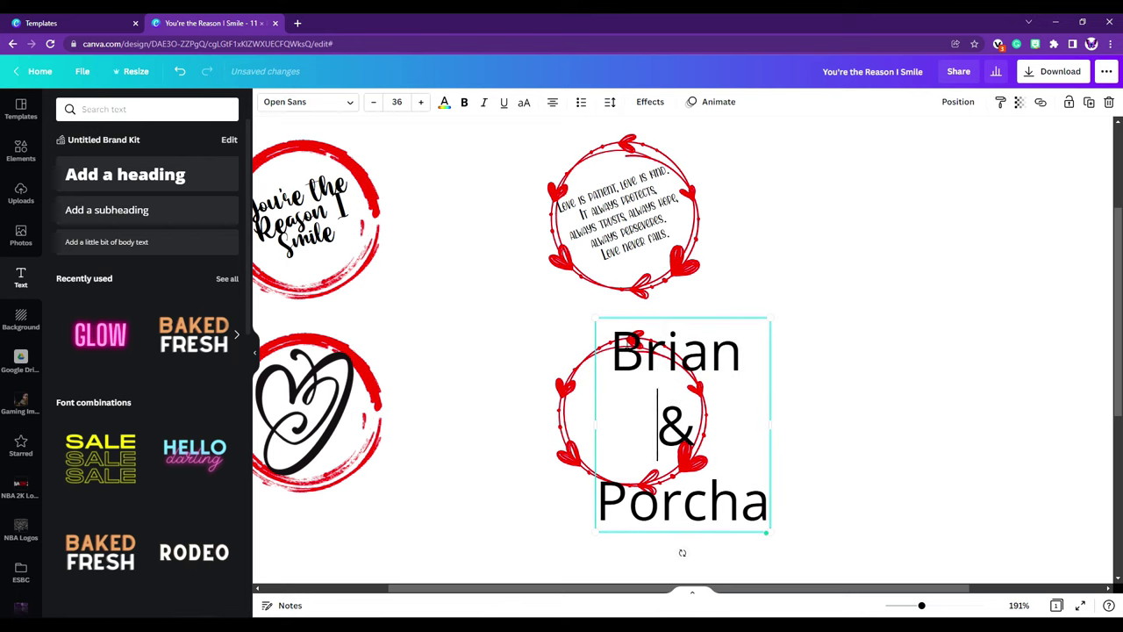
# Step: Set the couple's names in the Bellove font and shrink them to size 17.5
pyautogui.moveTo(610, 334); pyautogui.dragTo(763, 507)
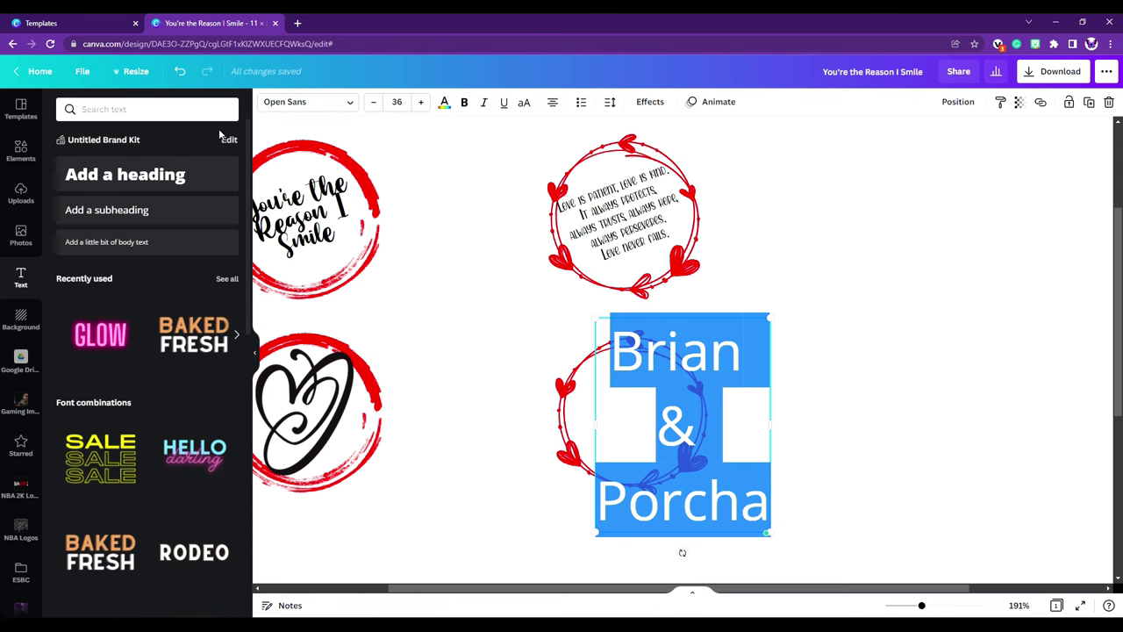
pyautogui.click(334, 107)
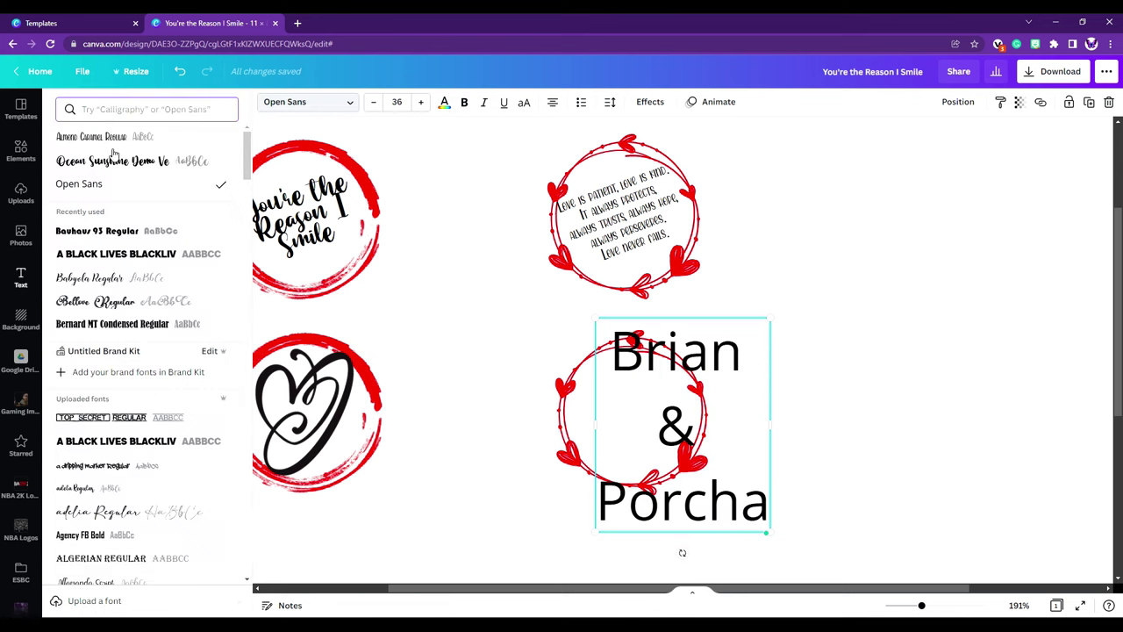
pyautogui.click(103, 307)
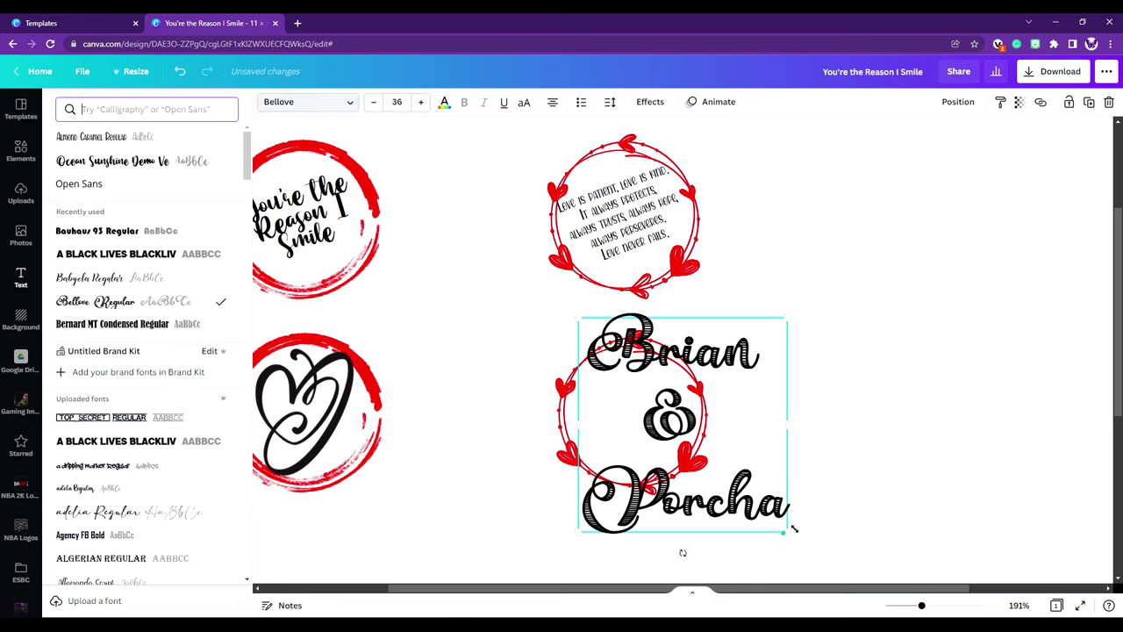
pyautogui.click(788, 534)
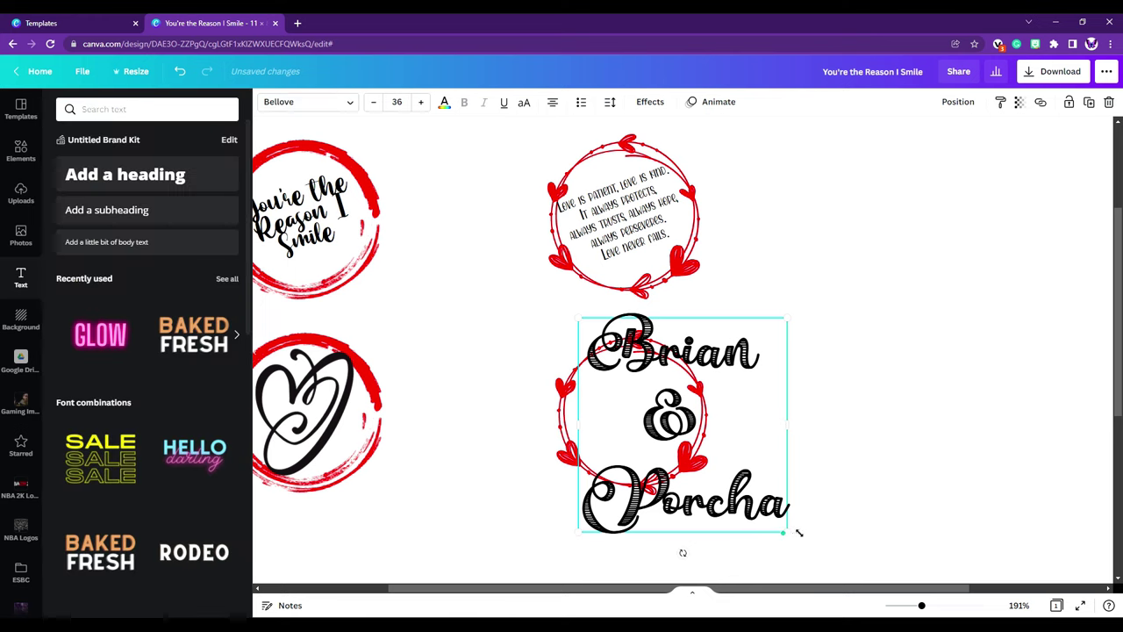
pyautogui.moveTo(781, 530); pyautogui.dragTo(678, 421)
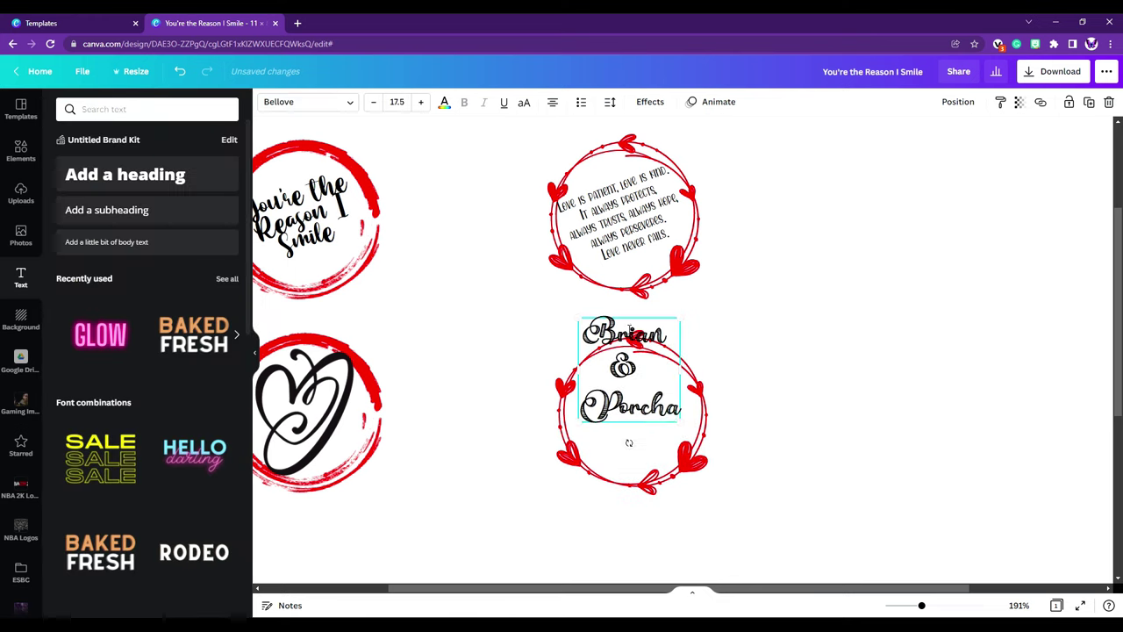
# Step: Tighten the names' line spacing to 1.14 and centre them inside the lower wreath
pyautogui.moveTo(584, 327); pyautogui.dragTo(680, 419)
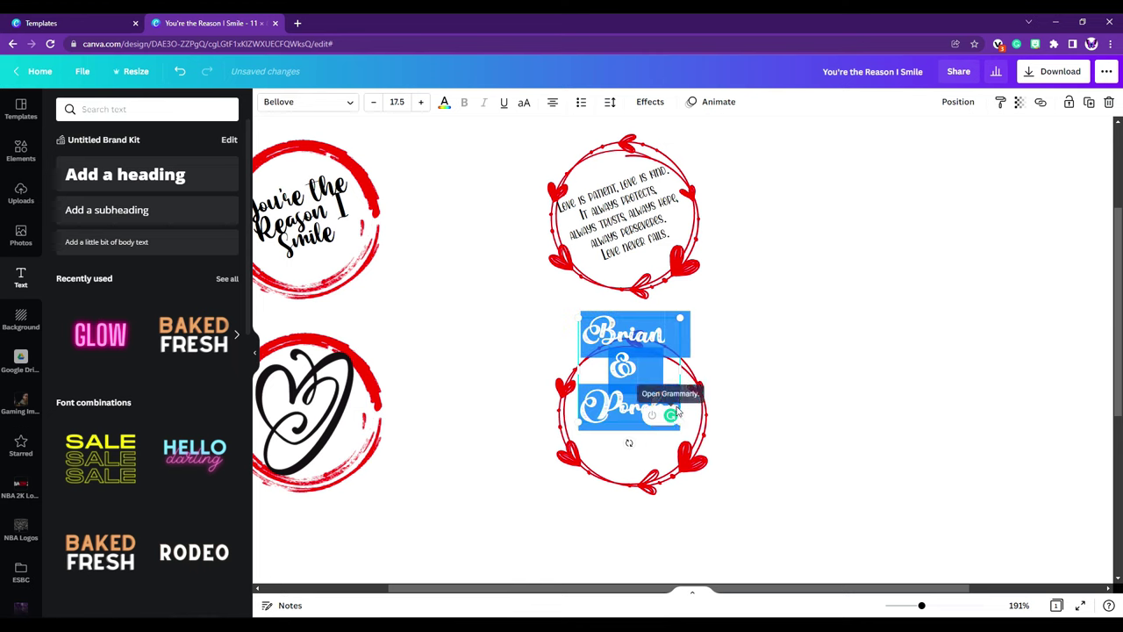
pyautogui.click(611, 104)
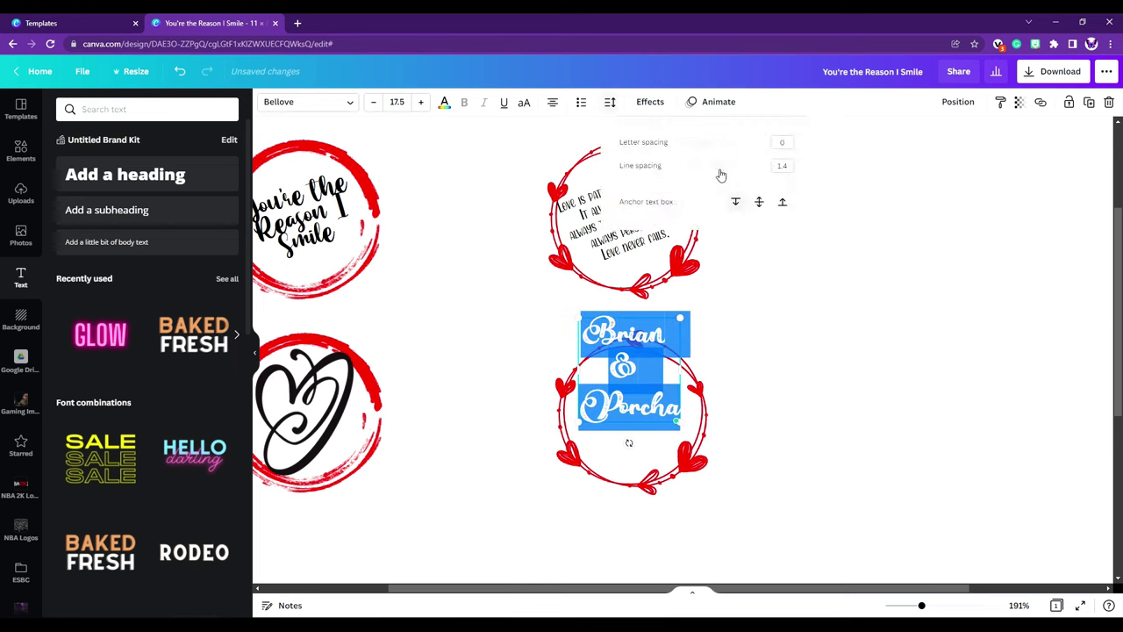
pyautogui.moveTo(721, 175); pyautogui.dragTo(711, 172)
pyautogui.click(890, 383)
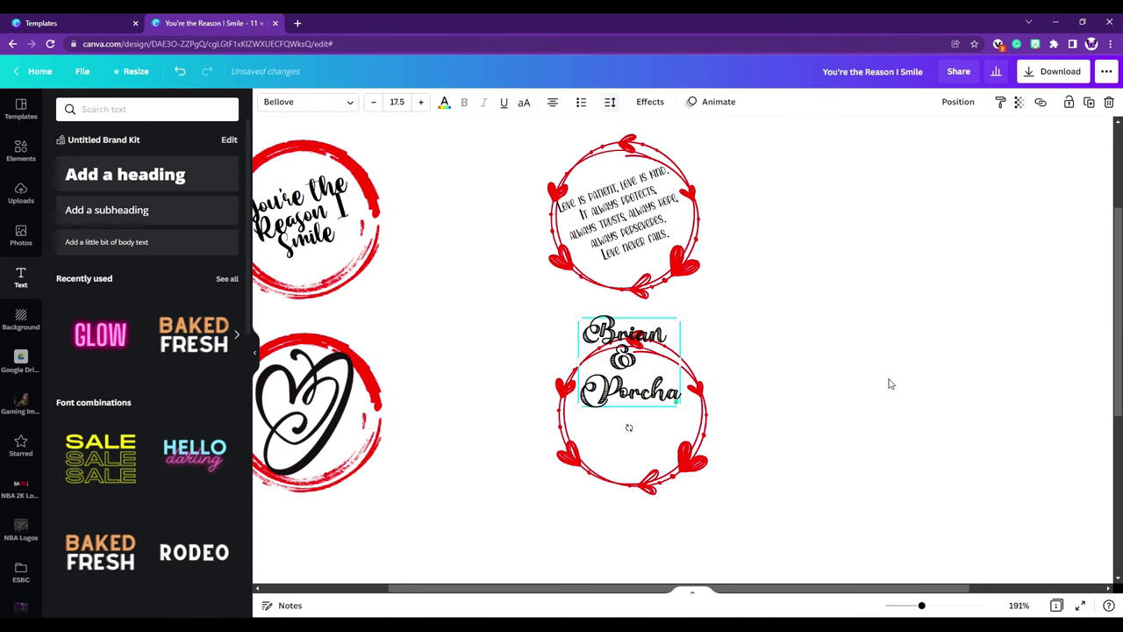
pyautogui.click(667, 368)
pyautogui.moveTo(667, 368)
pyautogui.mouseDown()
pyautogui.moveTo(664, 356)
pyautogui.moveTo(654, 365)
pyautogui.mouseUp()
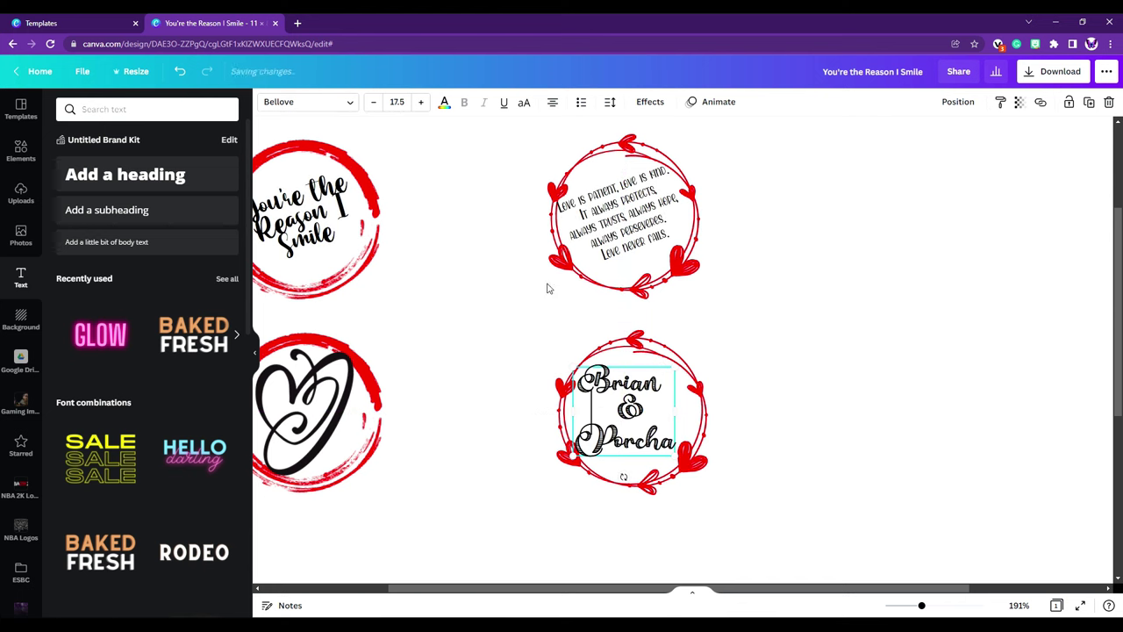
# Step: Make the couple's names red and the lower wreath black
pyautogui.click(445, 103)
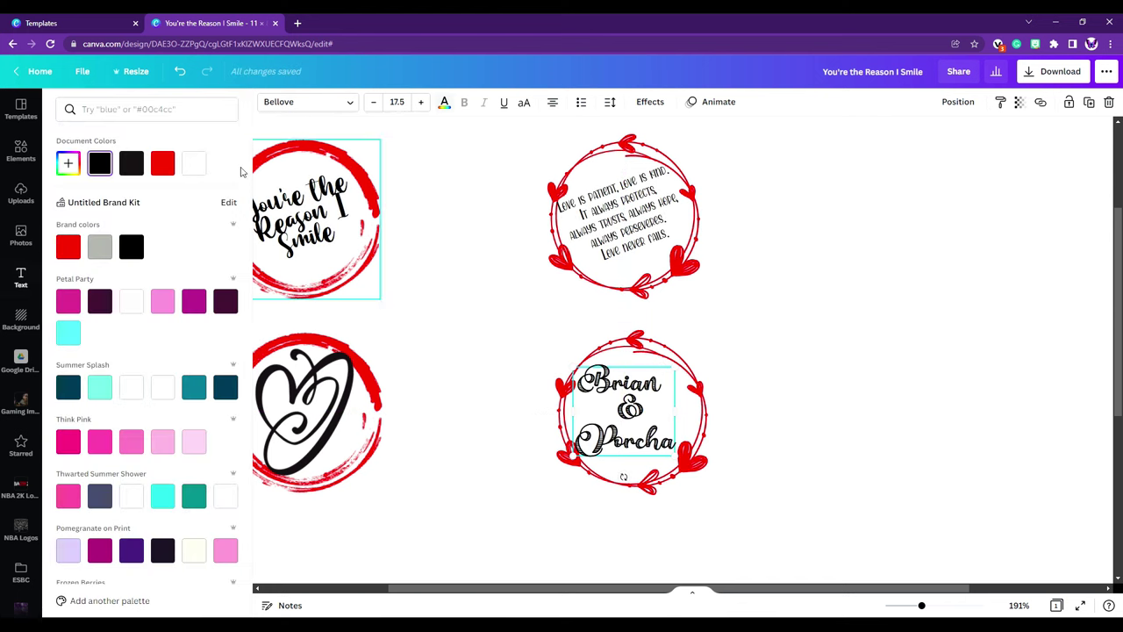
pyautogui.click(171, 166)
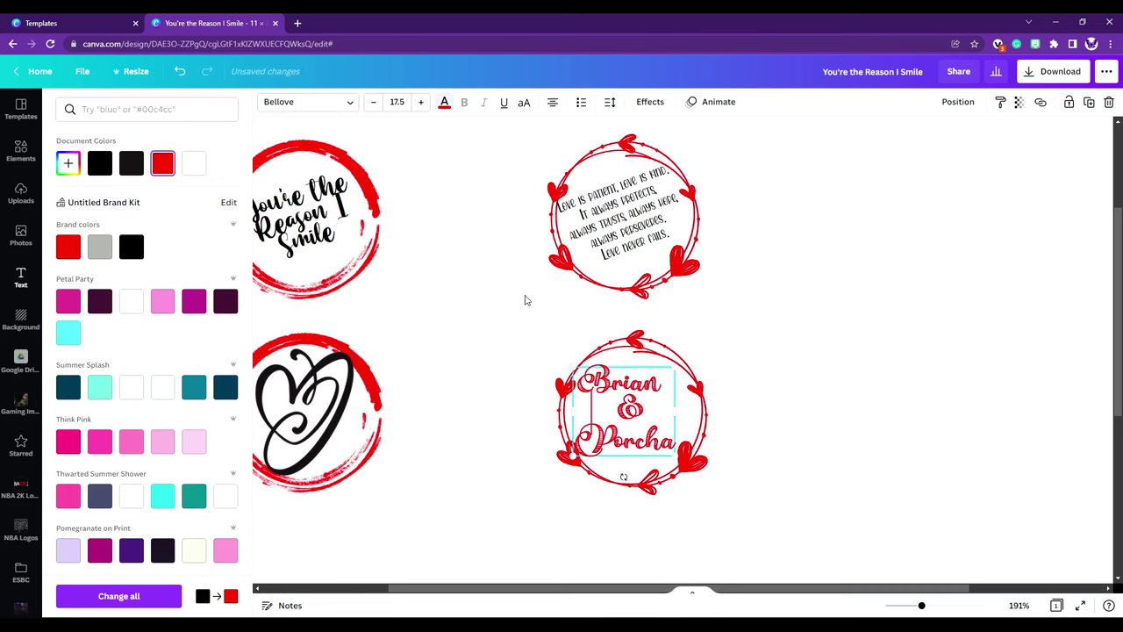
pyautogui.click(664, 351)
pyautogui.click(266, 102)
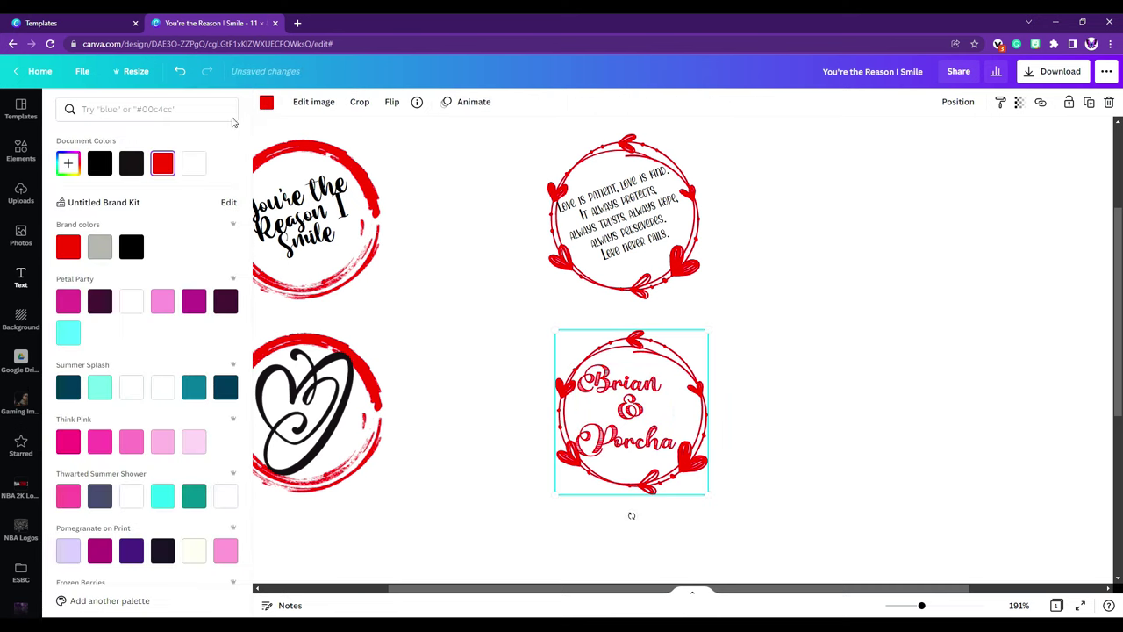
pyautogui.click(99, 162)
# Step: Shrink the names text to size 15 and centre it inside the wreath
pyautogui.moveTo(611, 395); pyautogui.dragTo(612, 395)
pyautogui.moveTo(678, 455); pyautogui.dragTo(664, 441)
pyautogui.moveTo(620, 379); pyautogui.dragTo(620, 386)
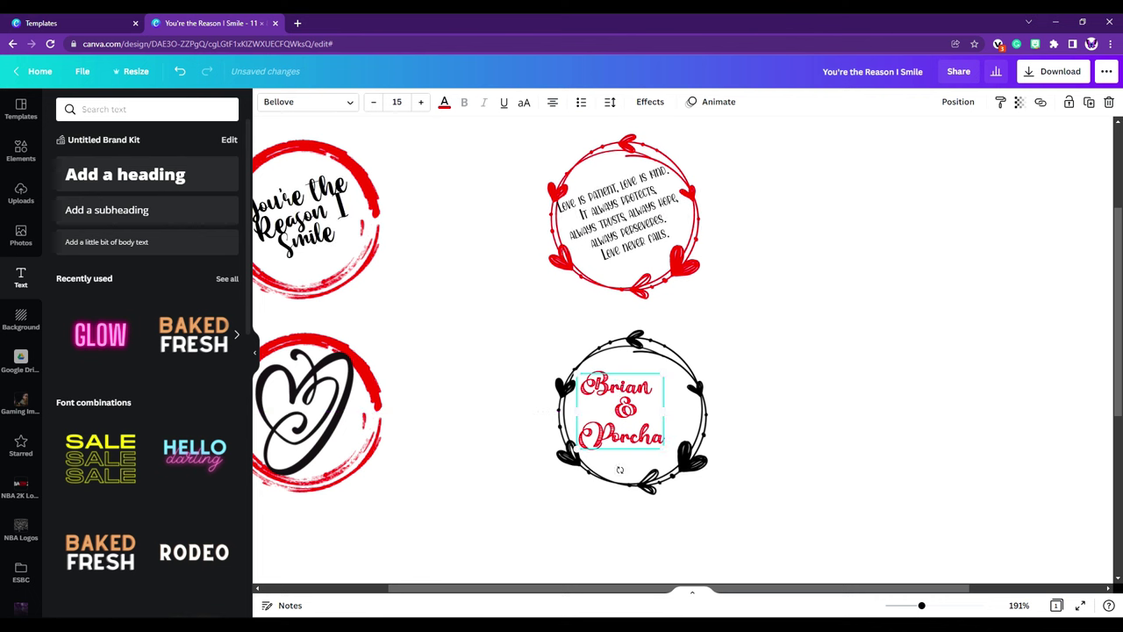
pyautogui.moveTo(746, 614)
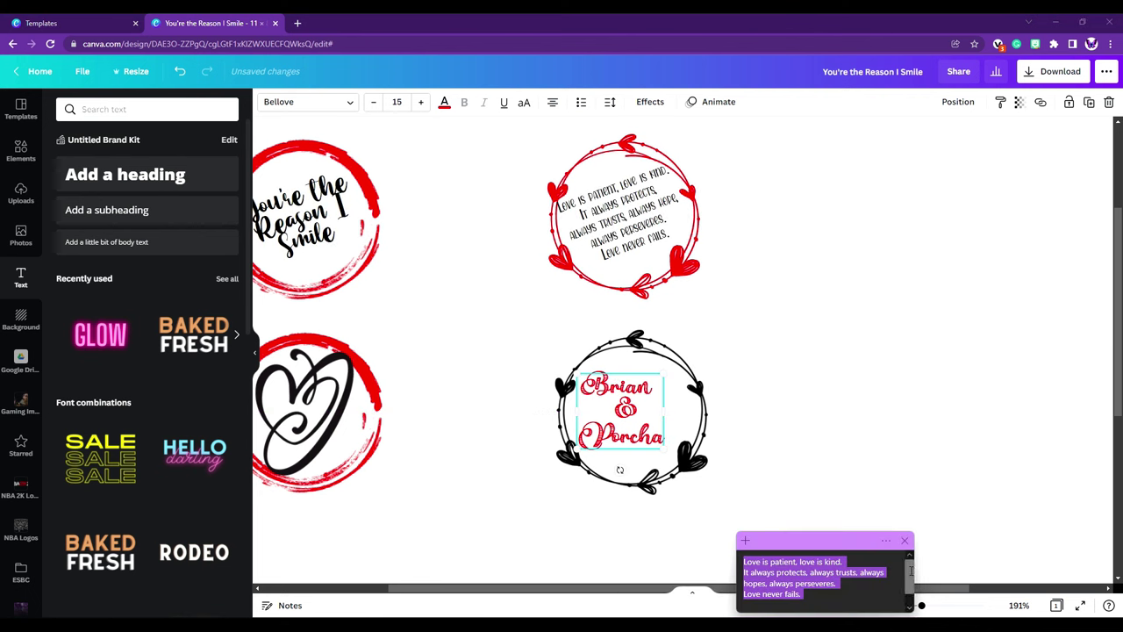
# Step: Copy the Roman-numeral date line into the design and set it in Balibold Regular
pyautogui.scroll(-1, 801, 597)
pyautogui.moveTo(800, 602); pyautogui.dragTo(743, 602)
pyautogui.rightClick(751, 603)
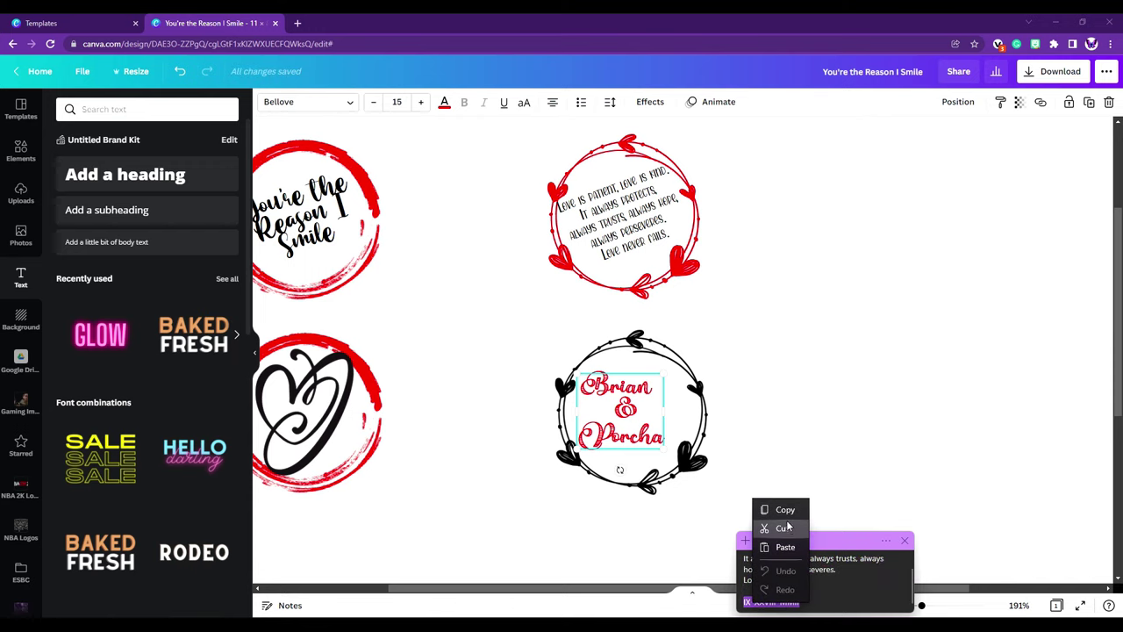
pyautogui.click(784, 534)
pyautogui.rightClick(770, 406)
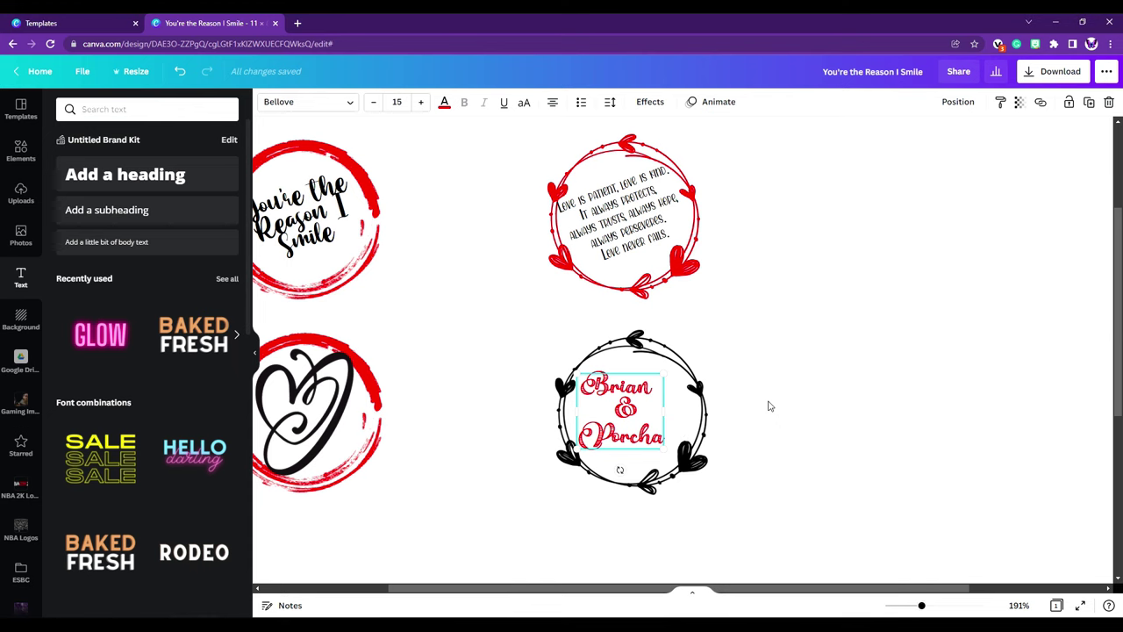
pyautogui.click(806, 444)
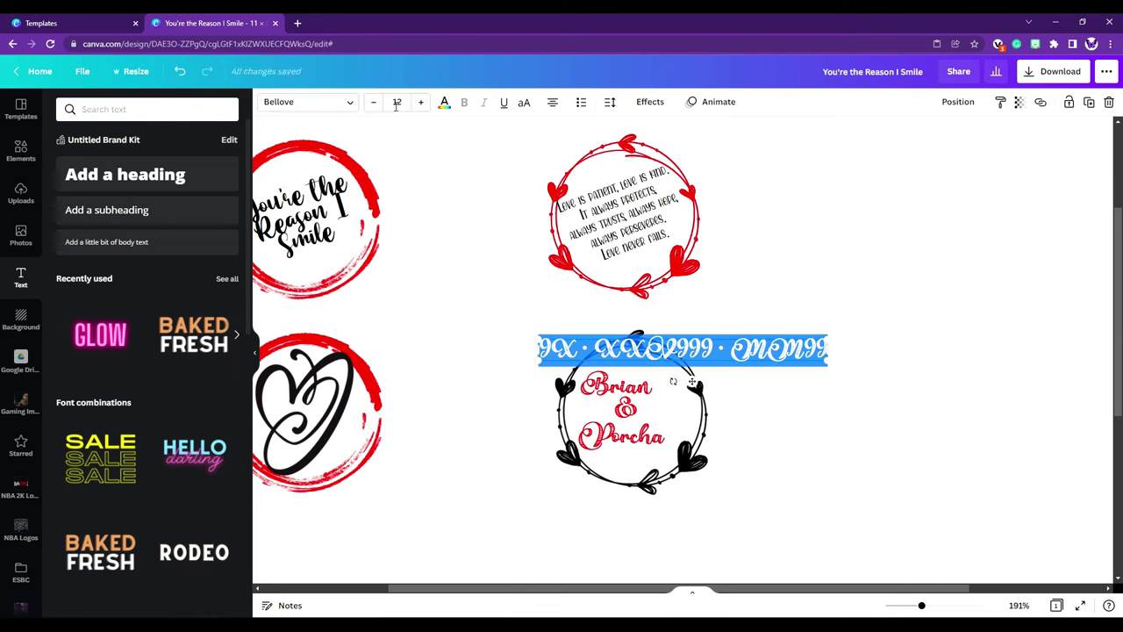
pyautogui.click(351, 103)
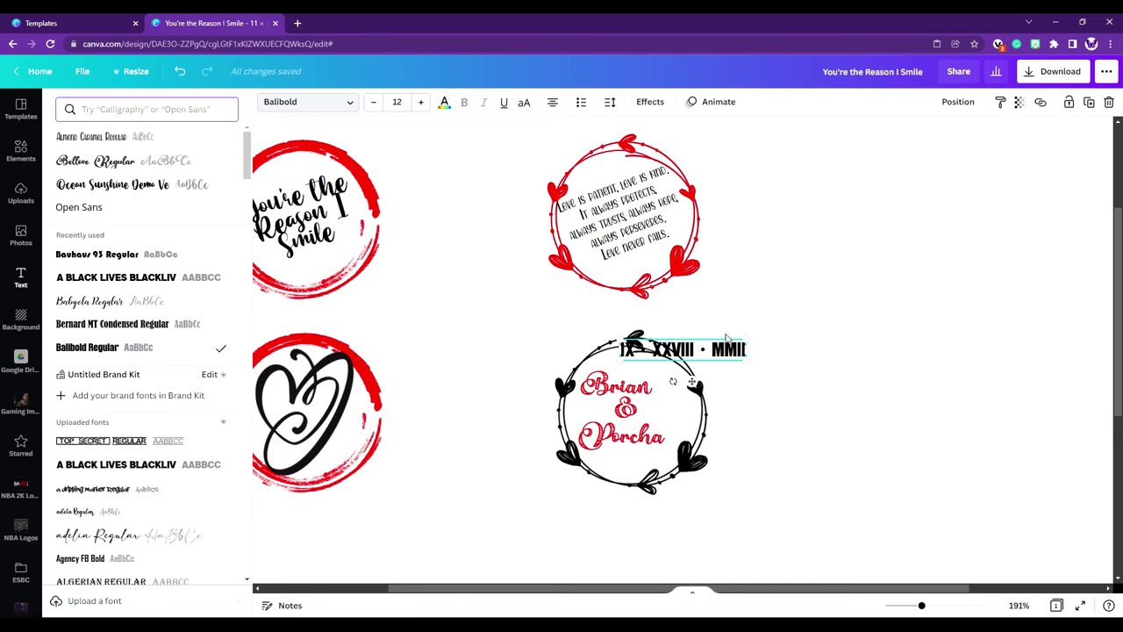
# Step: Give the Roman-numeral date a reversed Curve effect and rotate it around the wreath
pyautogui.click(645, 101)
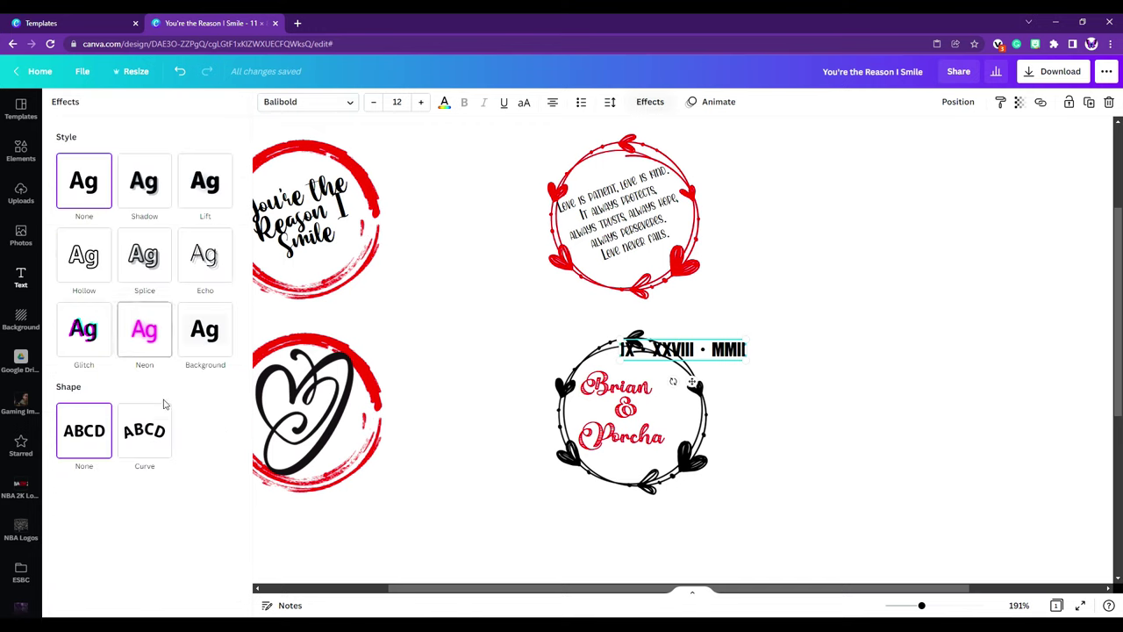
pyautogui.click(142, 439)
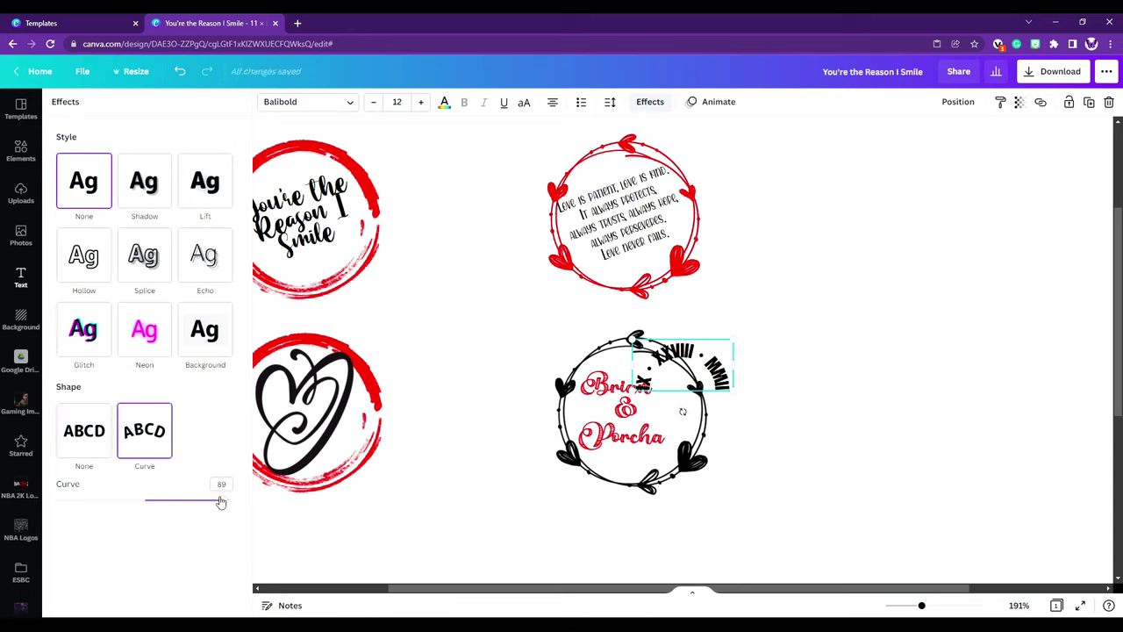
pyautogui.moveTo(221, 500); pyautogui.dragTo(86, 503)
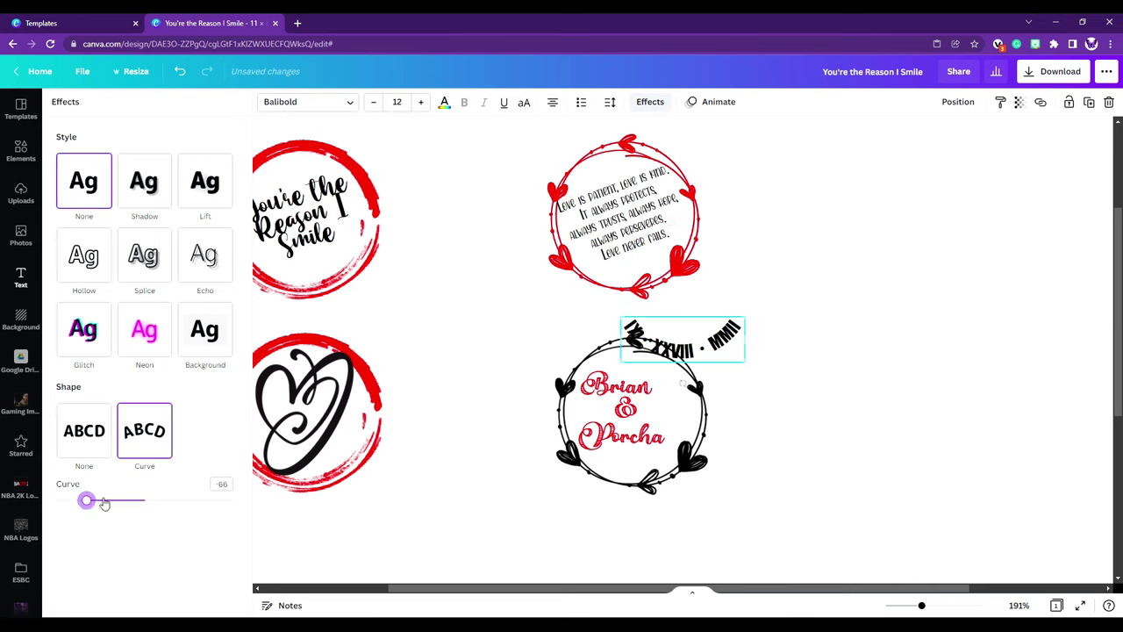
pyautogui.moveTo(682, 383); pyautogui.dragTo(722, 360)
# Step: Colour the curved date red and shrink it onto the wreath's lower-right edge
pyautogui.click(445, 104)
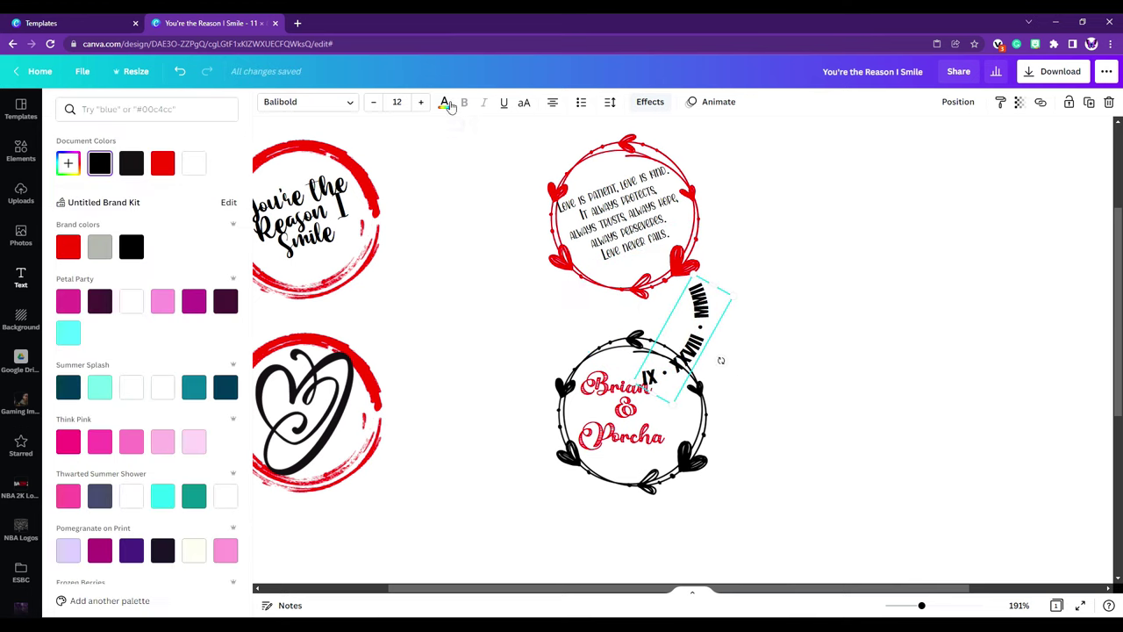
pyautogui.click(164, 166)
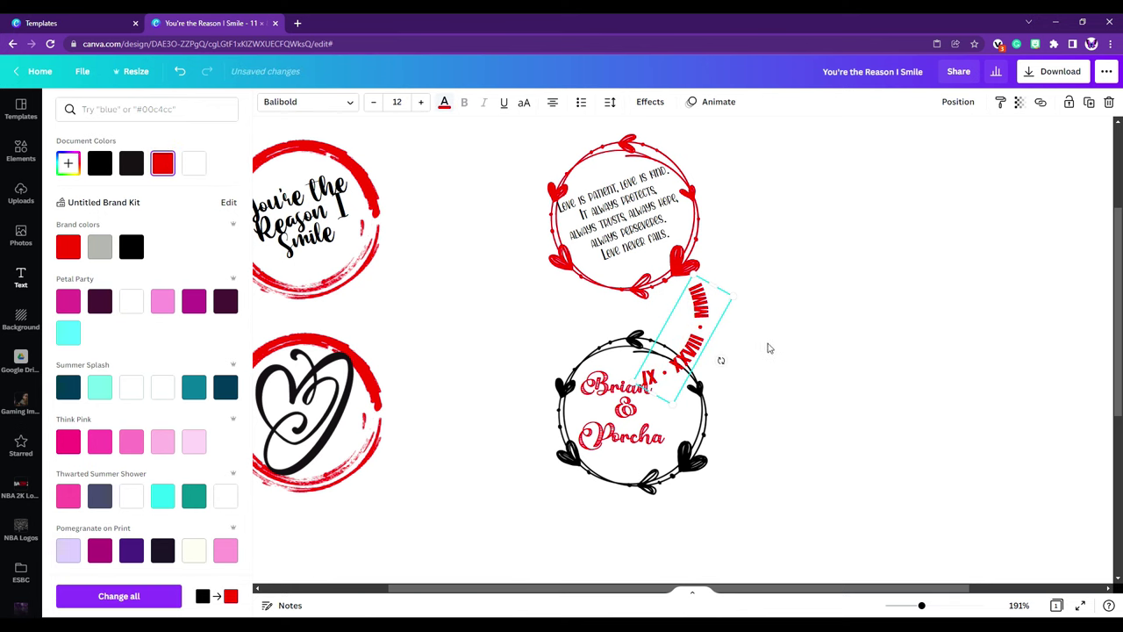
pyautogui.moveTo(690, 341); pyautogui.dragTo(669, 427)
pyautogui.moveTo(715, 391); pyautogui.dragTo(686, 413)
pyautogui.click(790, 421)
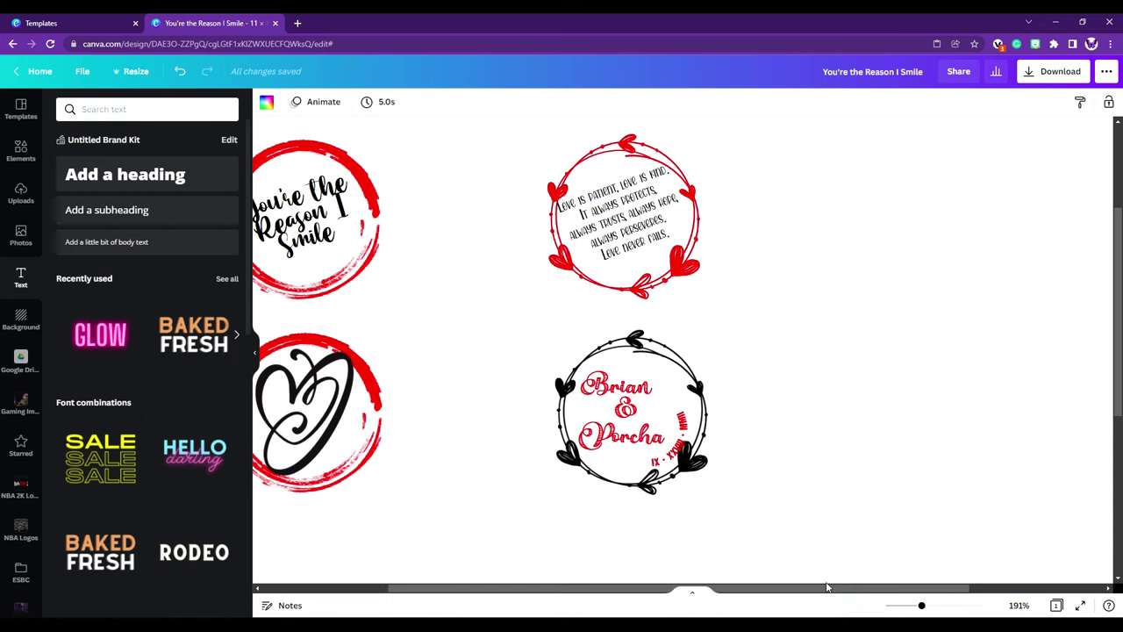
# Step: Add a circle frame from Elements, shrink it to chip size beside the love-verse wreath
pyautogui.moveTo(922, 608); pyautogui.dragTo(906, 608)
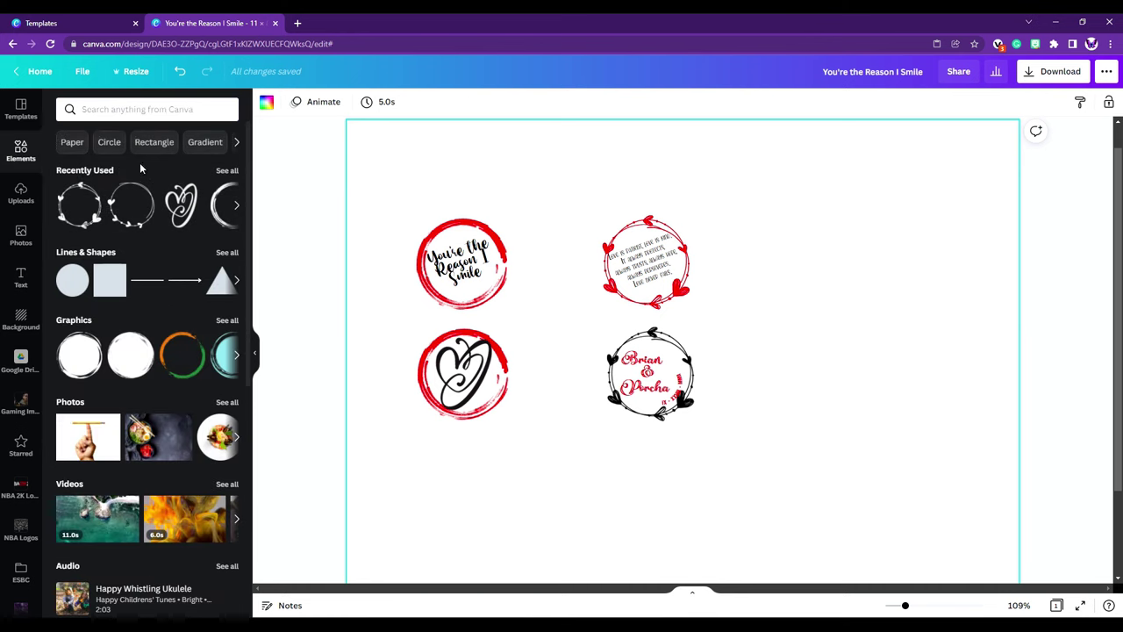
pyautogui.scroll(-3, 132, 351)
pyautogui.scroll(-2, 128, 351)
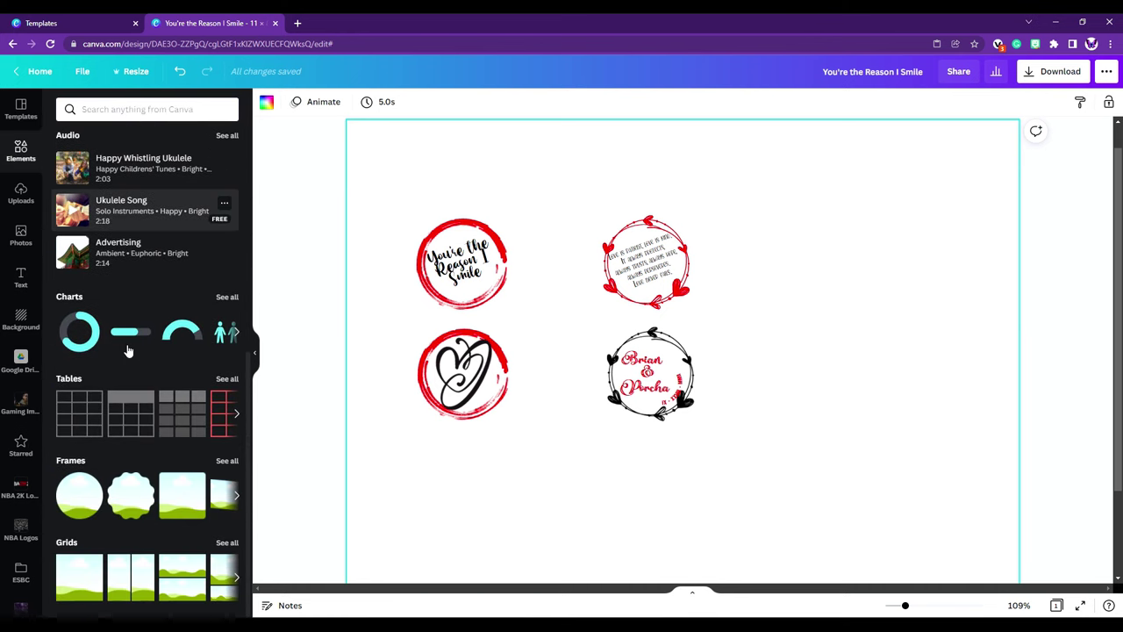
pyautogui.click(73, 492)
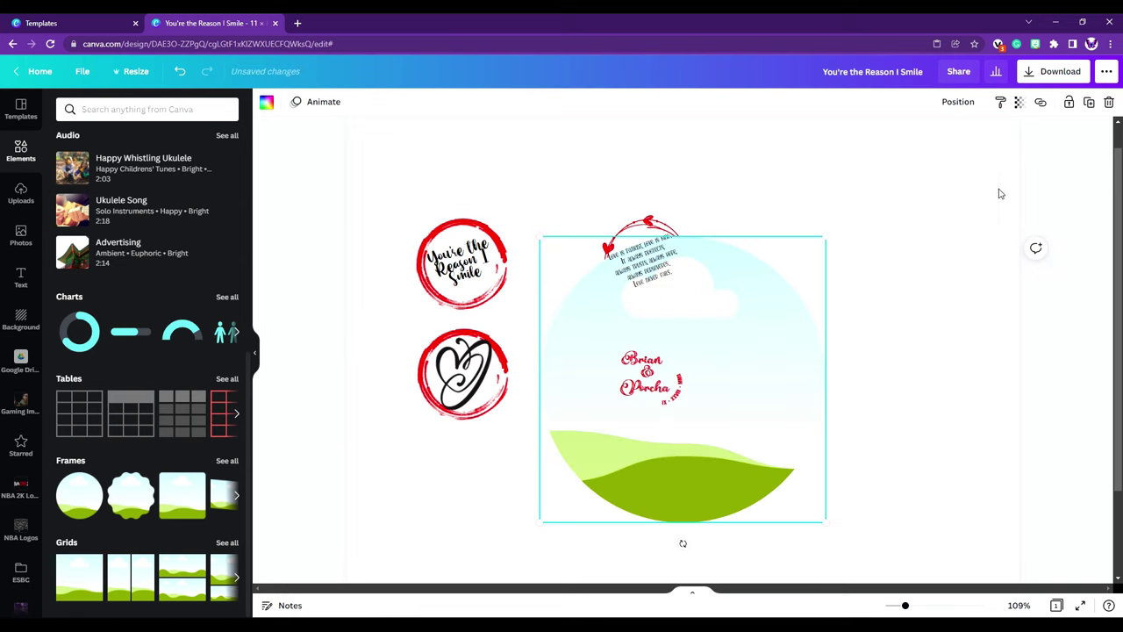
pyautogui.moveTo(773, 383); pyautogui.dragTo(928, 314)
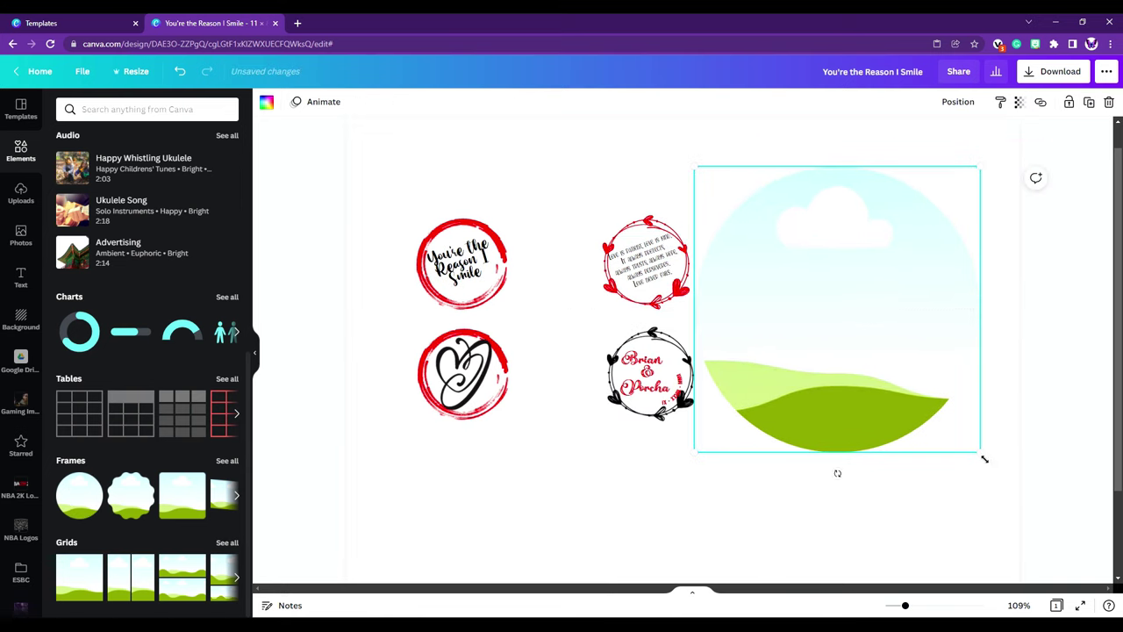
pyautogui.moveTo(985, 459); pyautogui.dragTo(810, 240)
pyautogui.moveTo(743, 224); pyautogui.dragTo(807, 268)
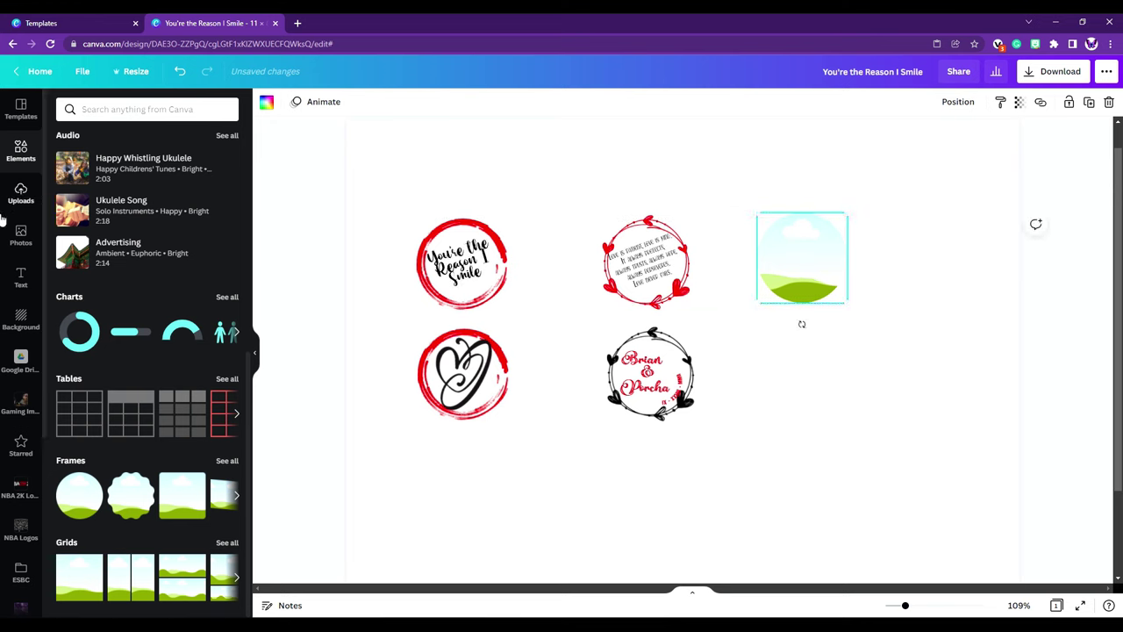
# Step: Search Elements for 'scattered hea' and fill the circle frame with red scattered hearts
pyautogui.click(131, 110)
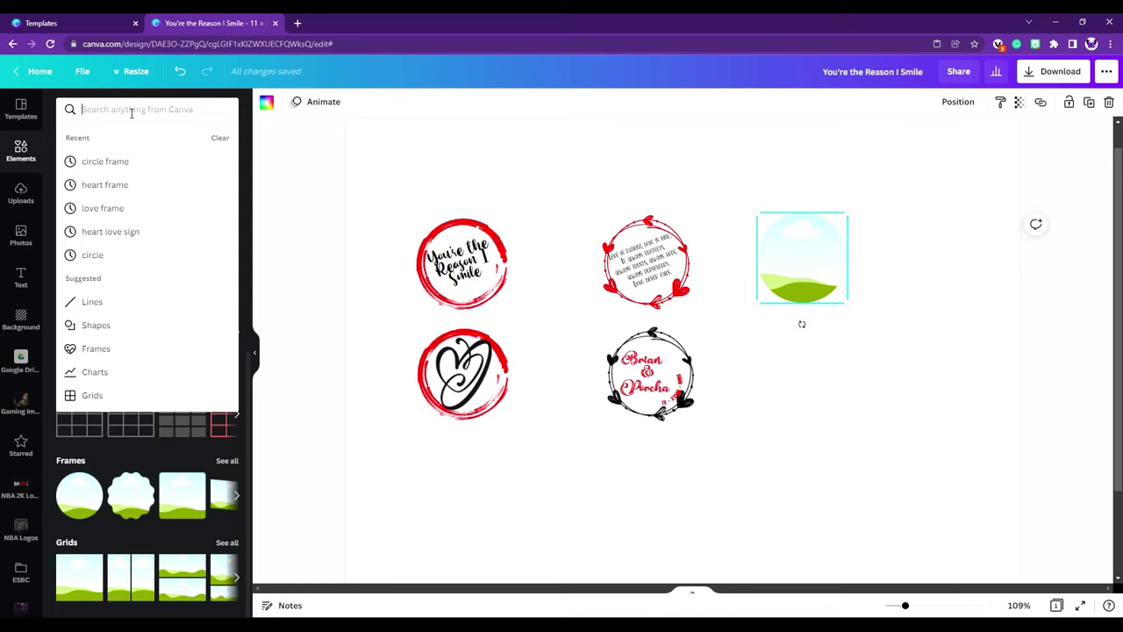
pyautogui.write('scattered')
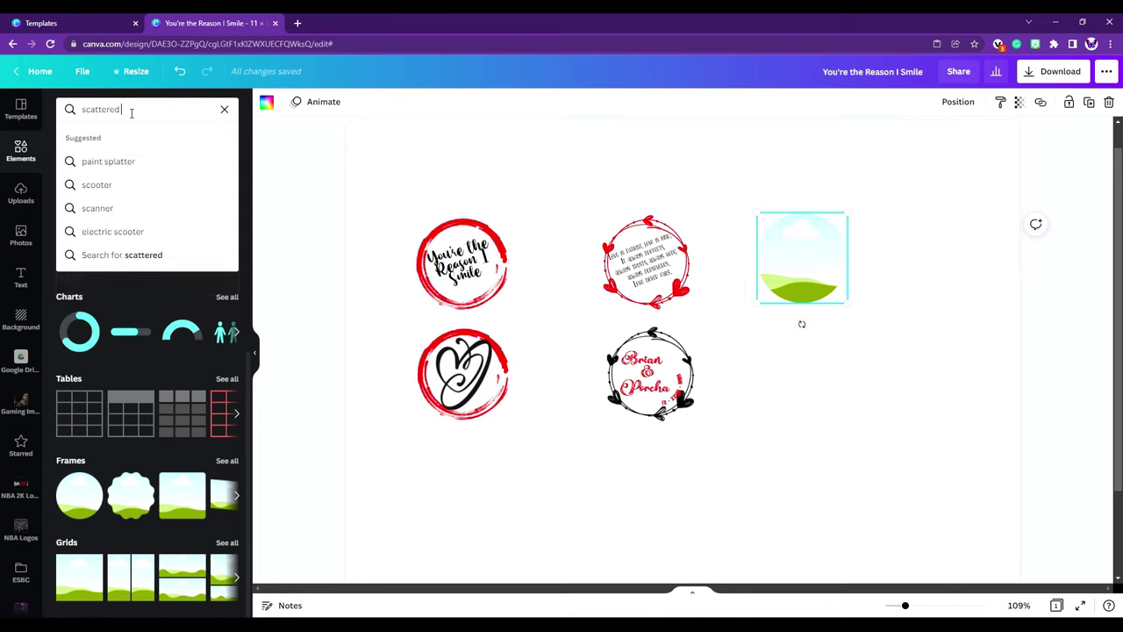
pyautogui.write(' hearts')
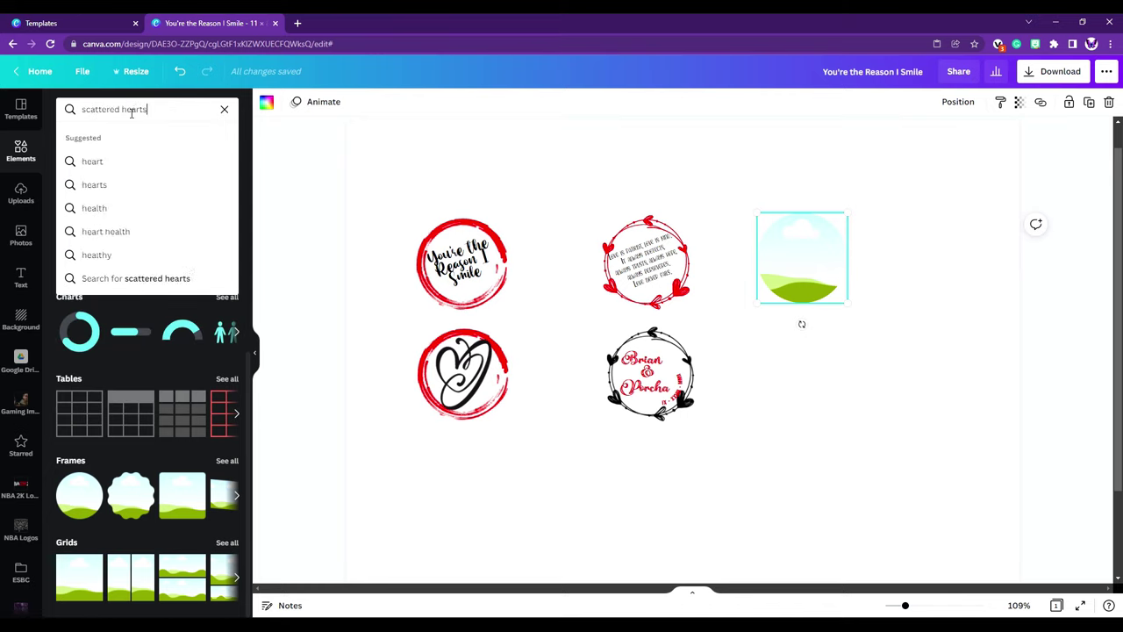
pyautogui.press('Return')
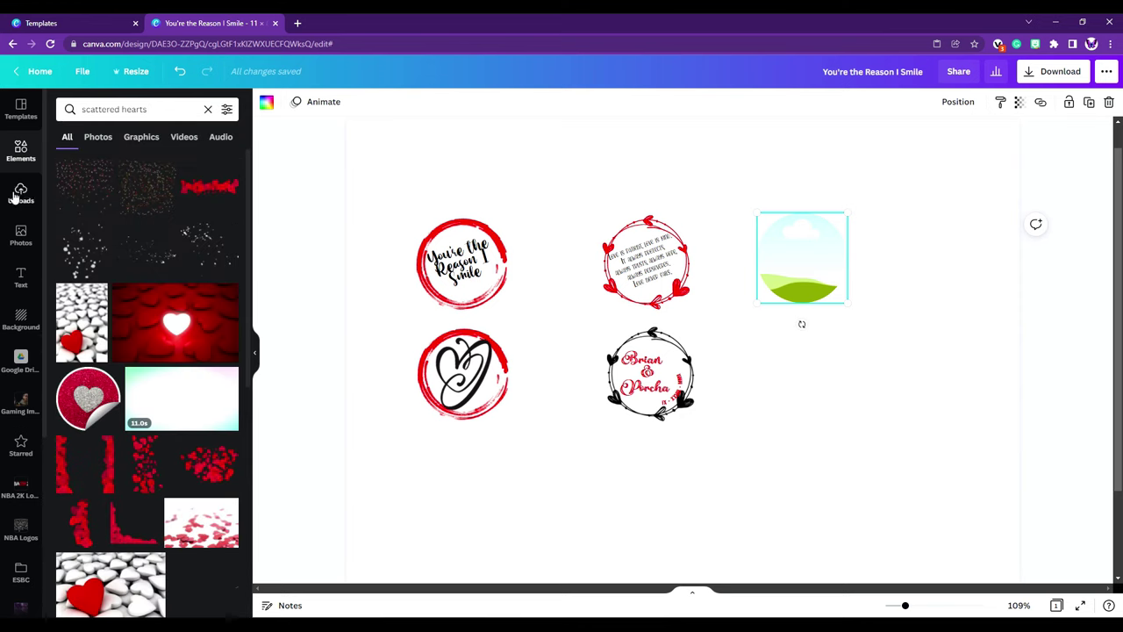
pyautogui.scroll(-2, 143, 331)
pyautogui.click(188, 292)
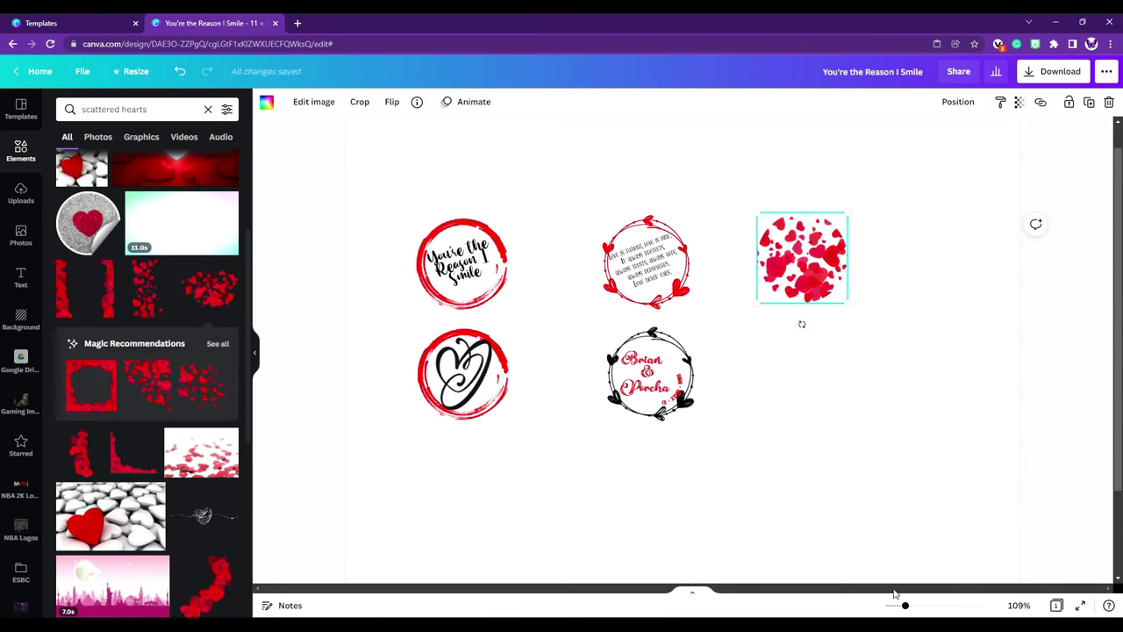
pyautogui.click(21, 277)
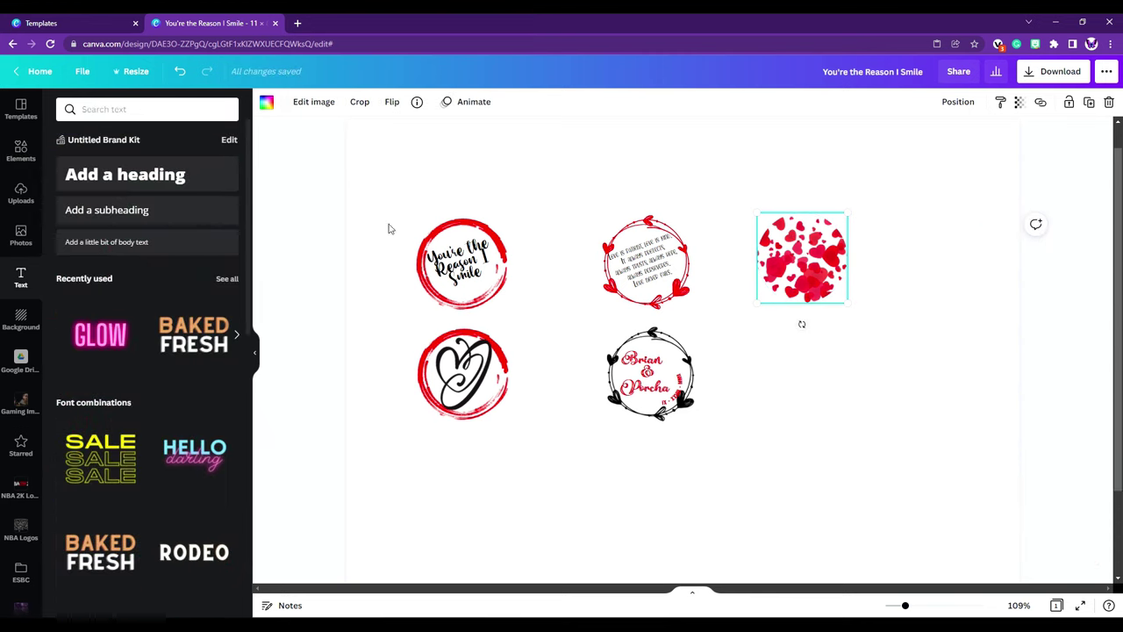
# Step: Add a heading in the Rage font reading 'Strip' and 'Tease' on two lines
pyautogui.click(107, 180)
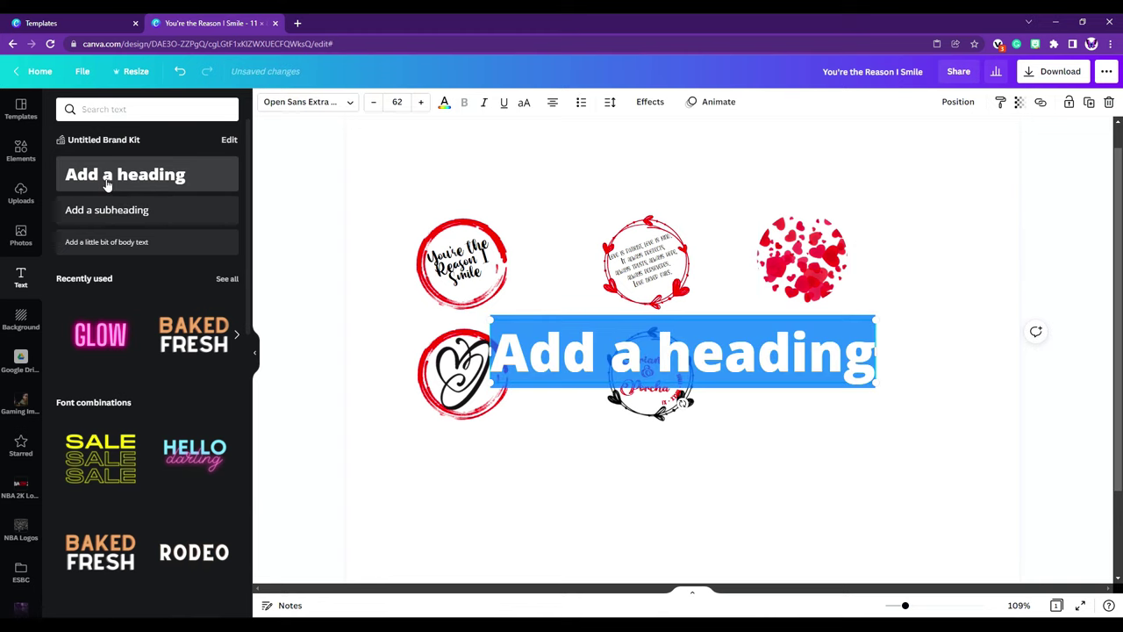
pyautogui.click(508, 353)
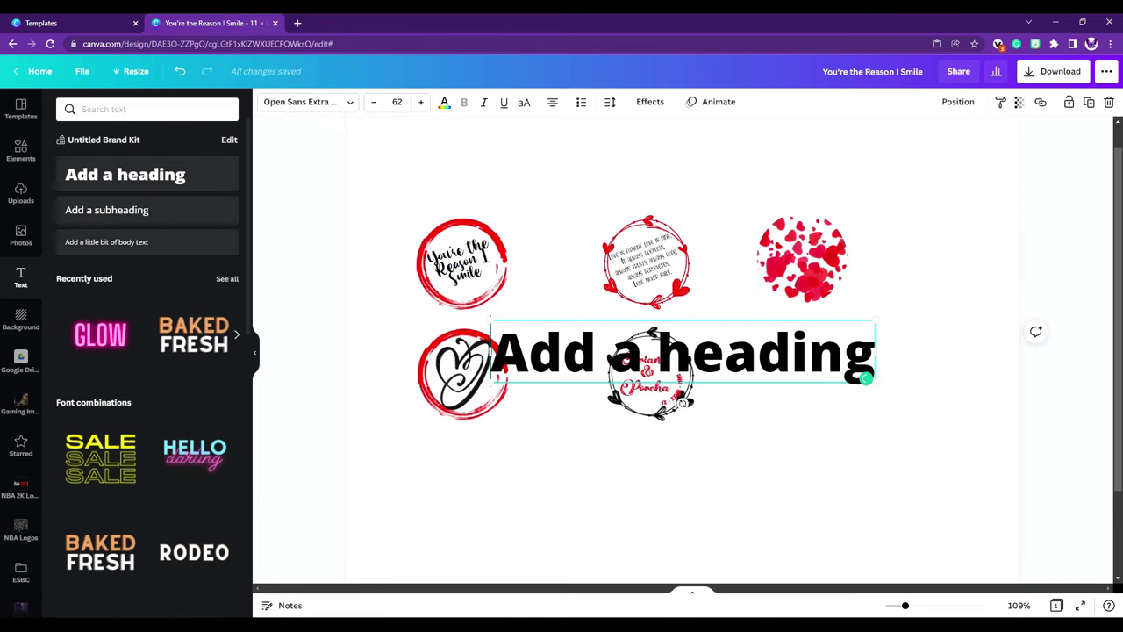
pyautogui.click(346, 105)
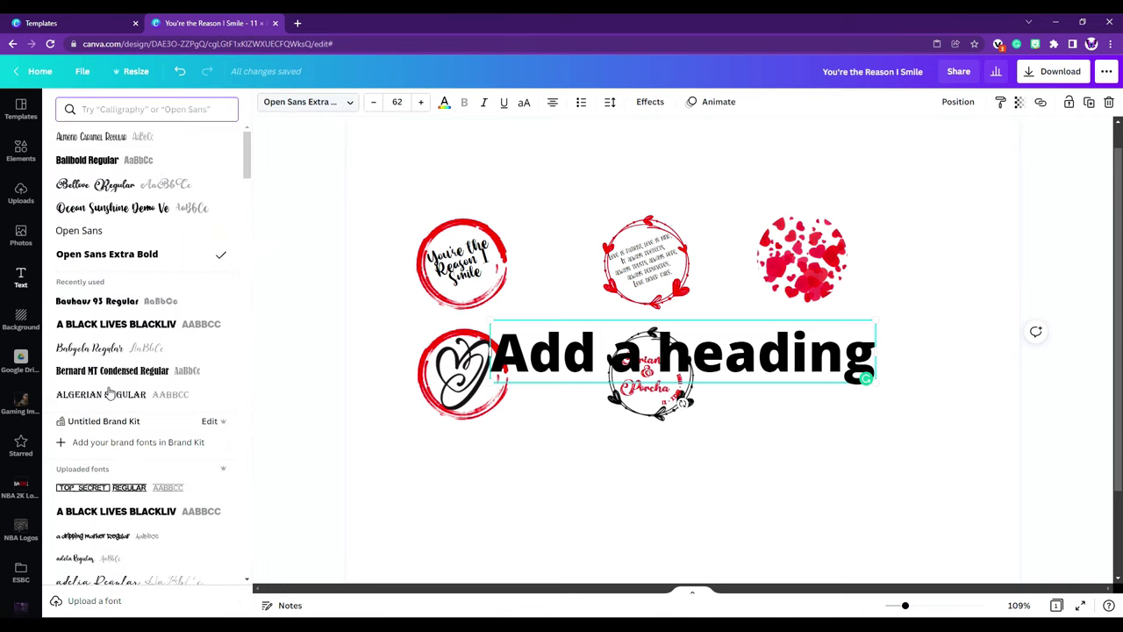
pyautogui.click(108, 109)
pyautogui.write('rage')
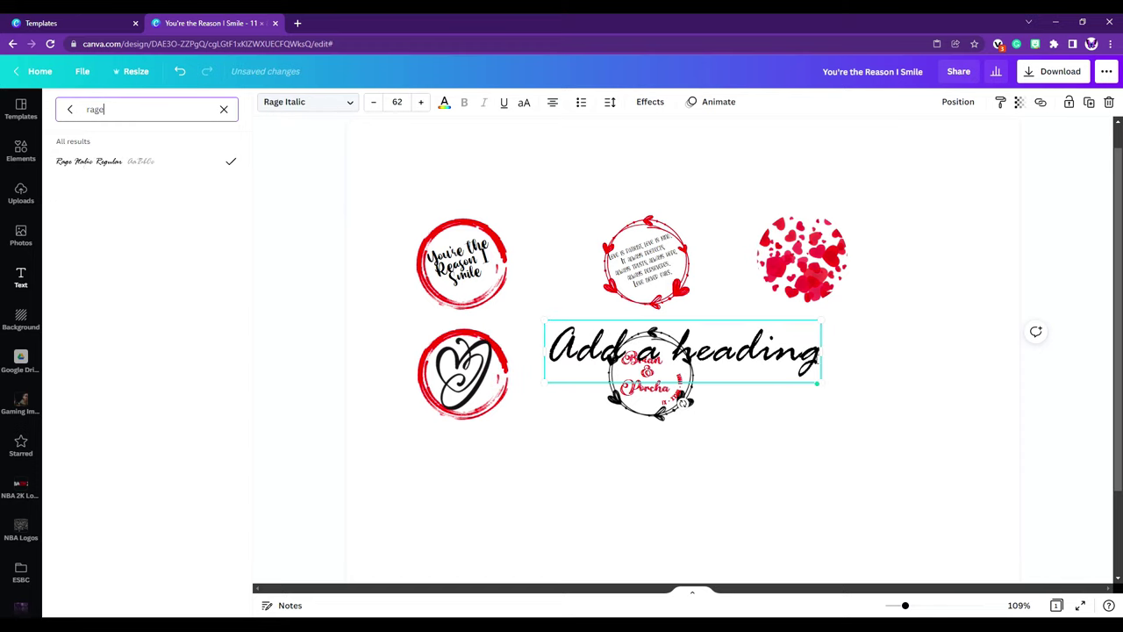
pyautogui.moveTo(820, 351); pyautogui.dragTo(555, 344)
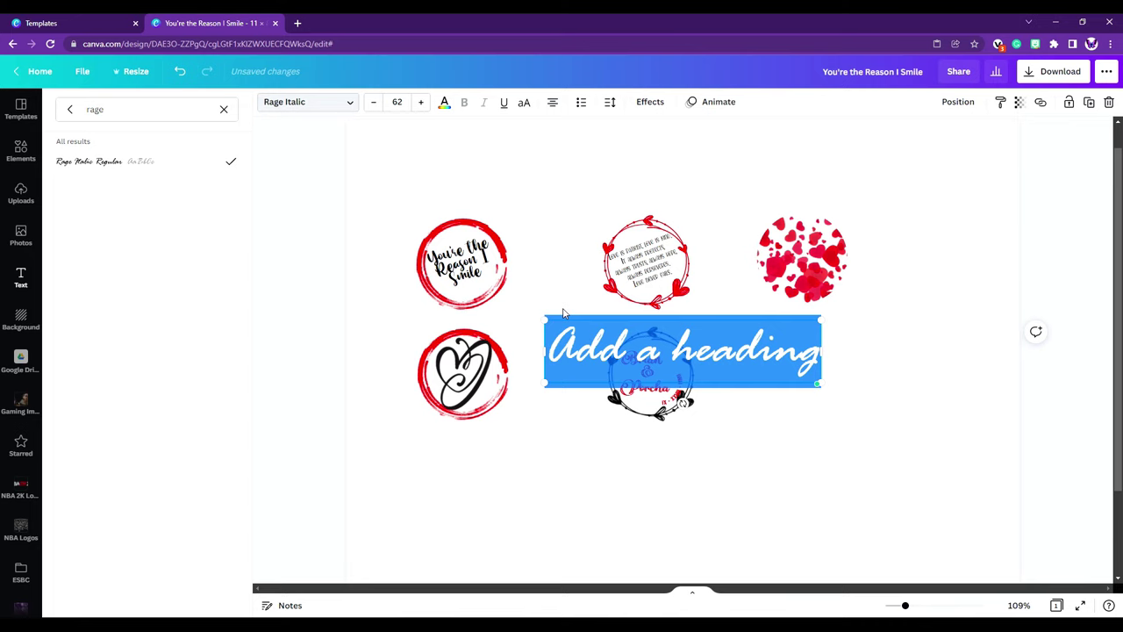
pyautogui.write('Strip')
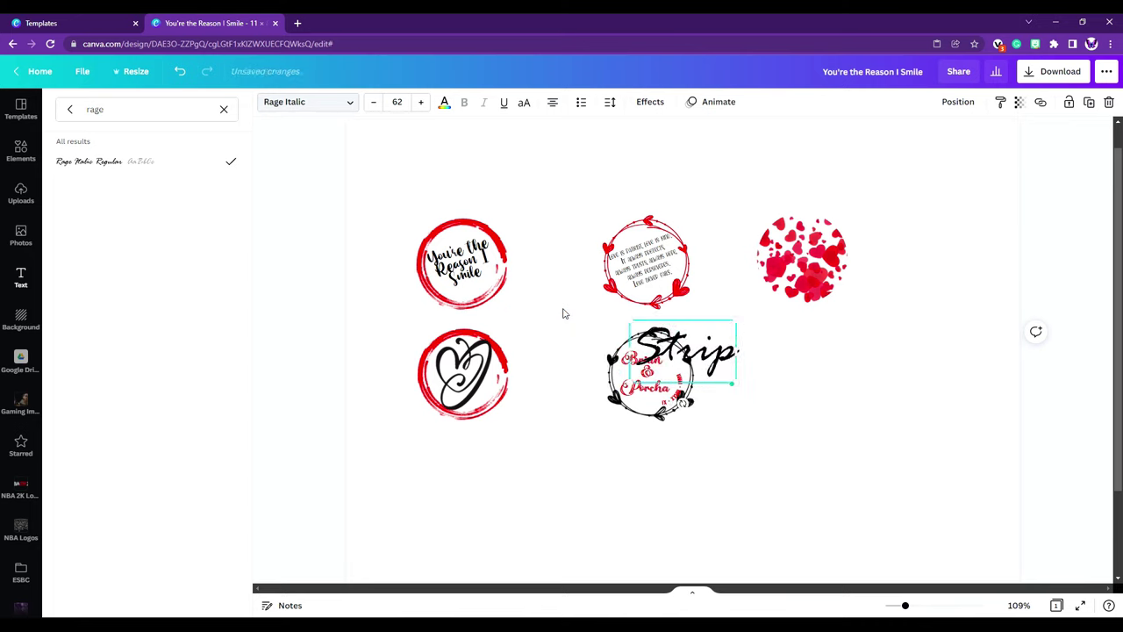
pyautogui.press('Return')
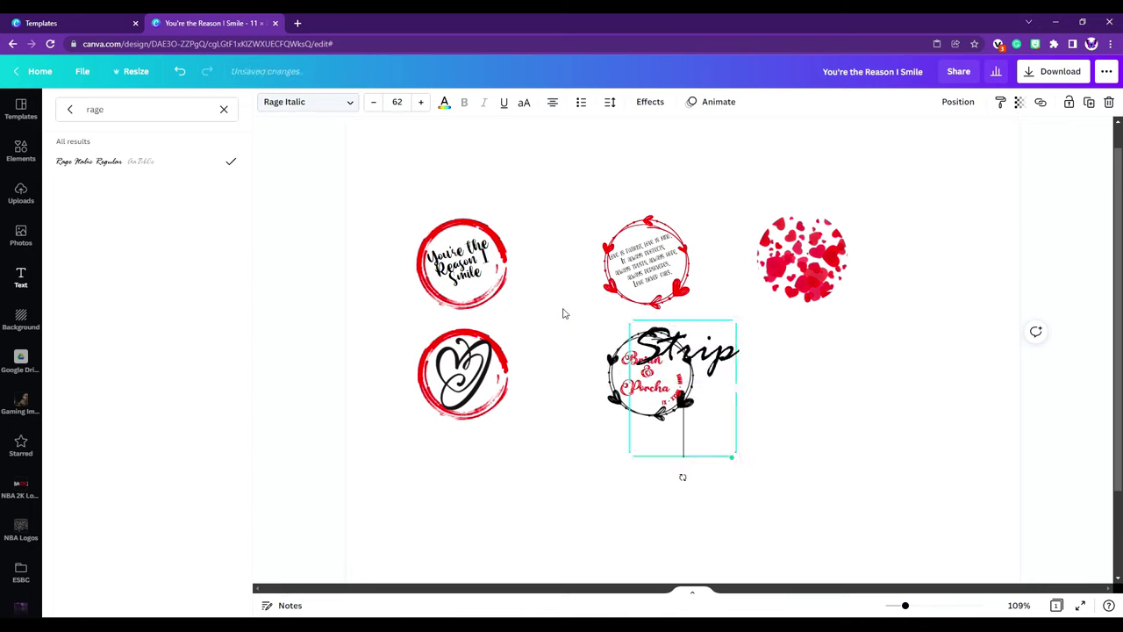
pyautogui.write('Tease')
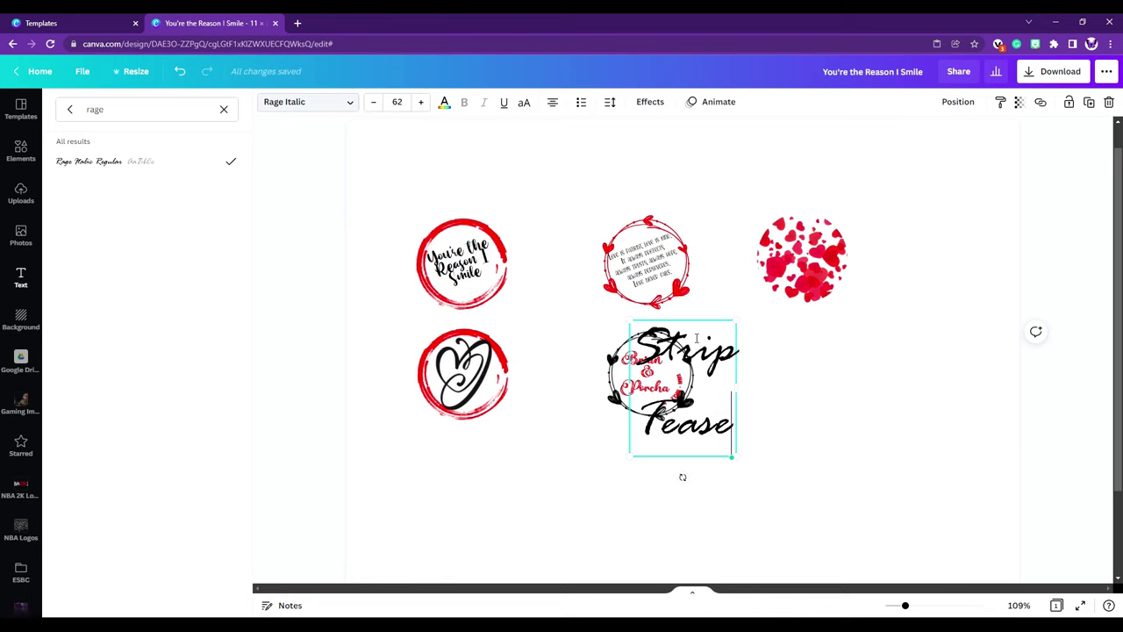
# Step: Move Strip Tease below the hearts circle and tighten its line spacing
pyautogui.moveTo(700, 322); pyautogui.dragTo(828, 329)
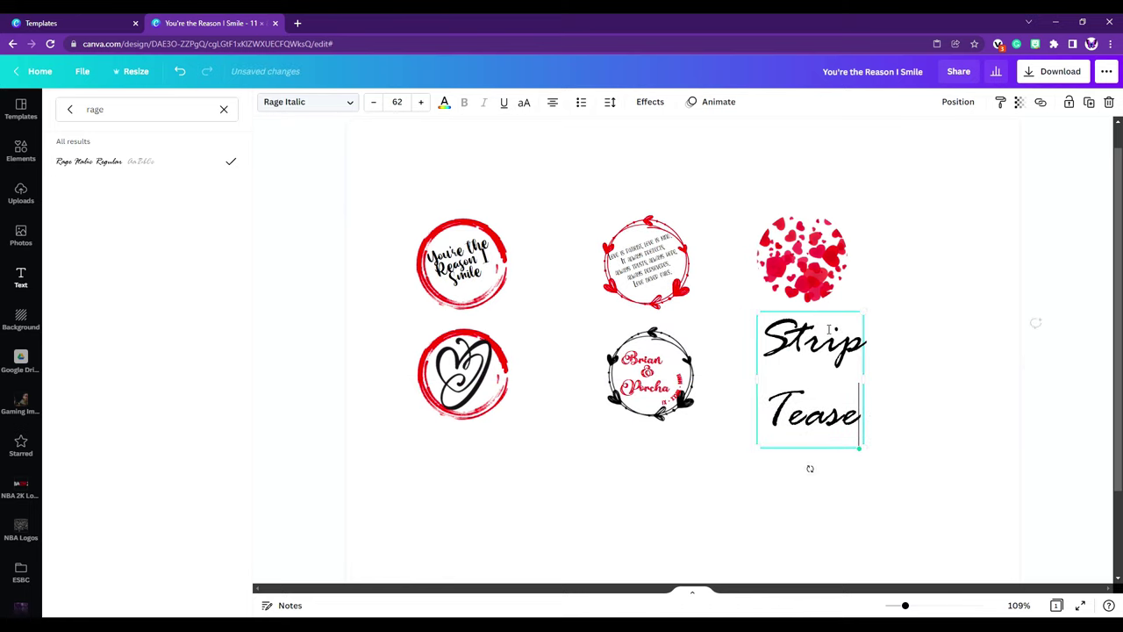
pyautogui.hotkey('ctrl', 'a')
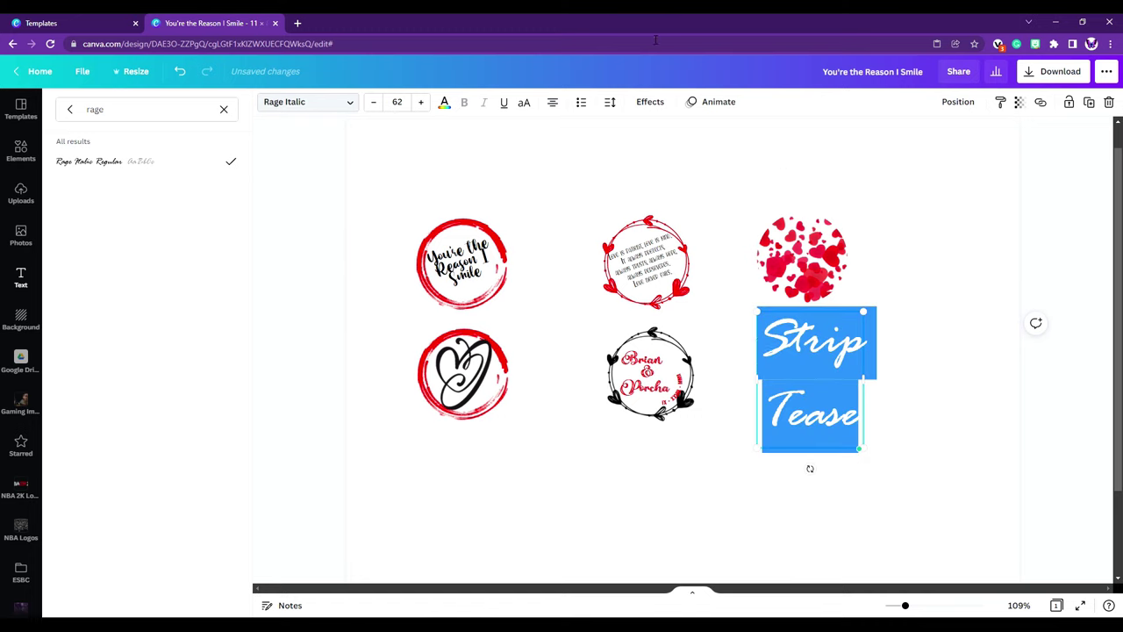
pyautogui.click(611, 110)
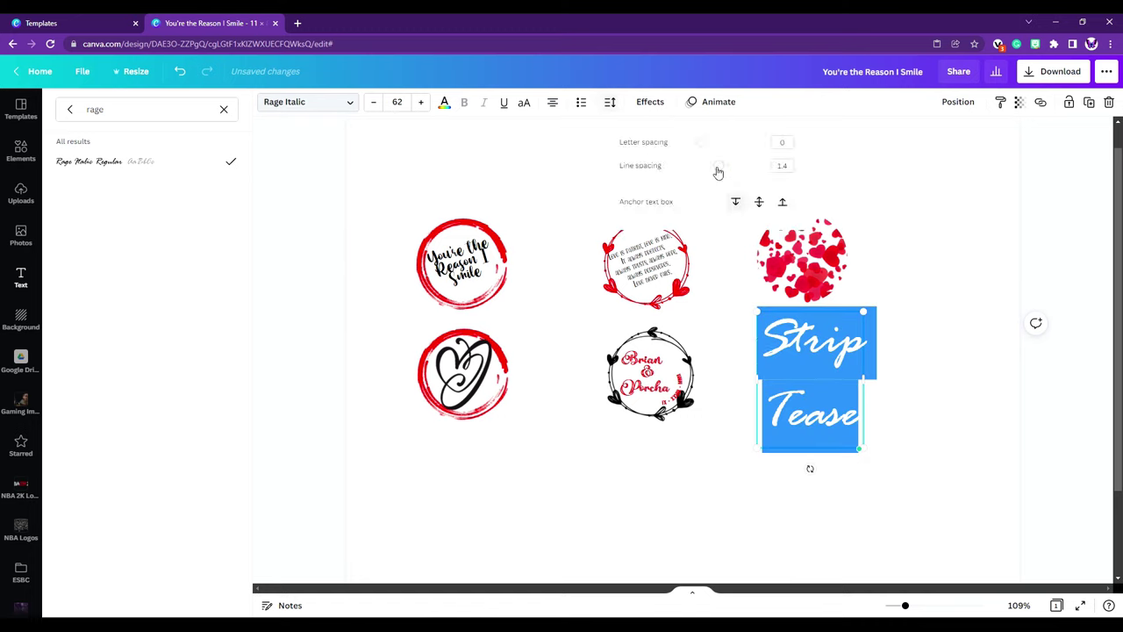
pyautogui.moveTo(718, 172); pyautogui.dragTo(695, 161)
pyautogui.press('Escape')
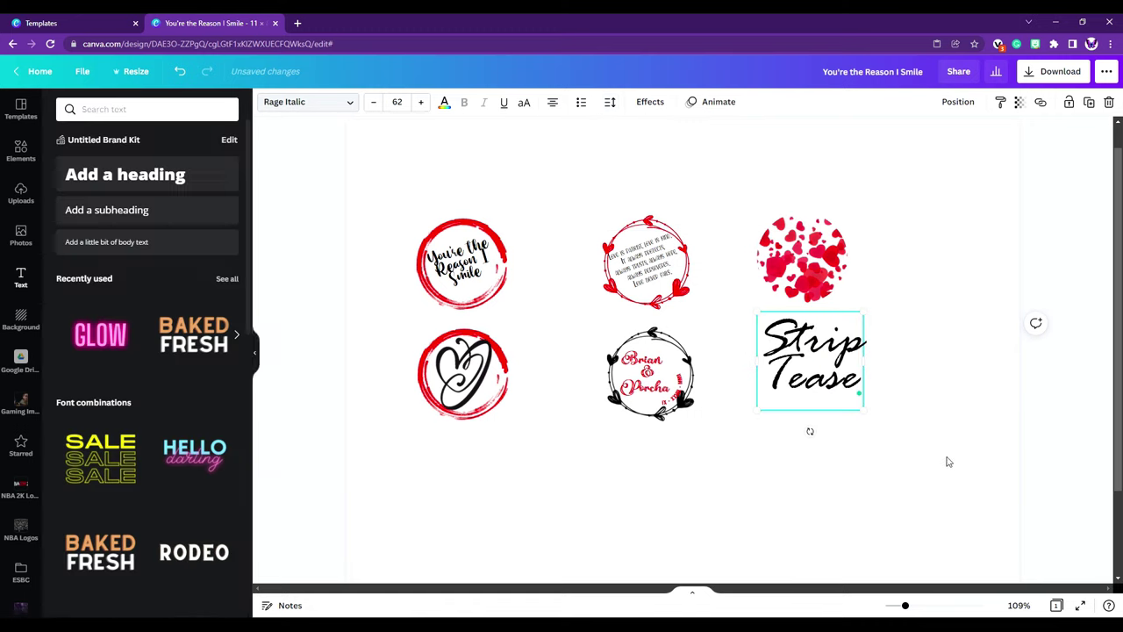
# Step: Shrink Strip Tease to size 44.2 and place it over the hearts circle
pyautogui.moveTo(863, 414); pyautogui.dragTo(832, 381)
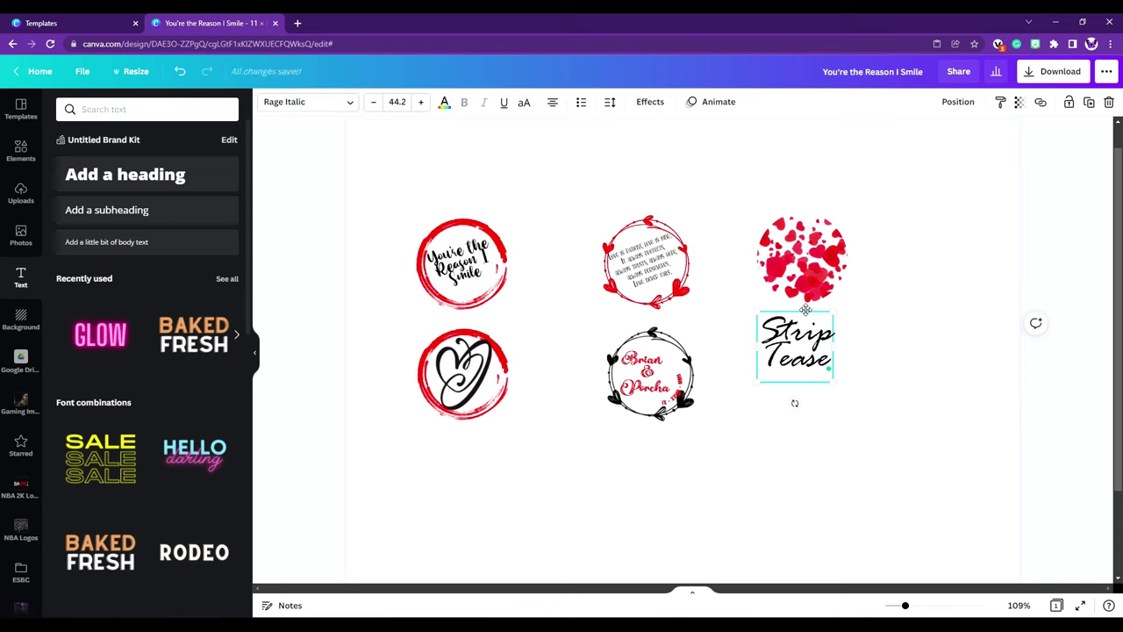
pyautogui.moveTo(805, 309); pyautogui.dragTo(813, 229)
pyautogui.click(879, 420)
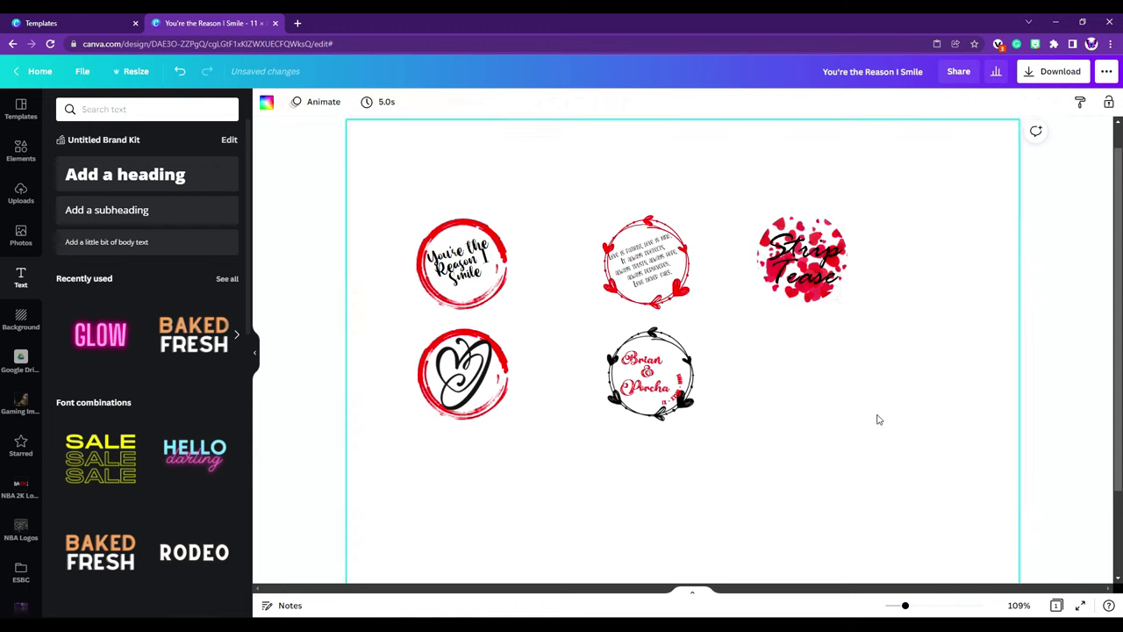
pyautogui.click(793, 261)
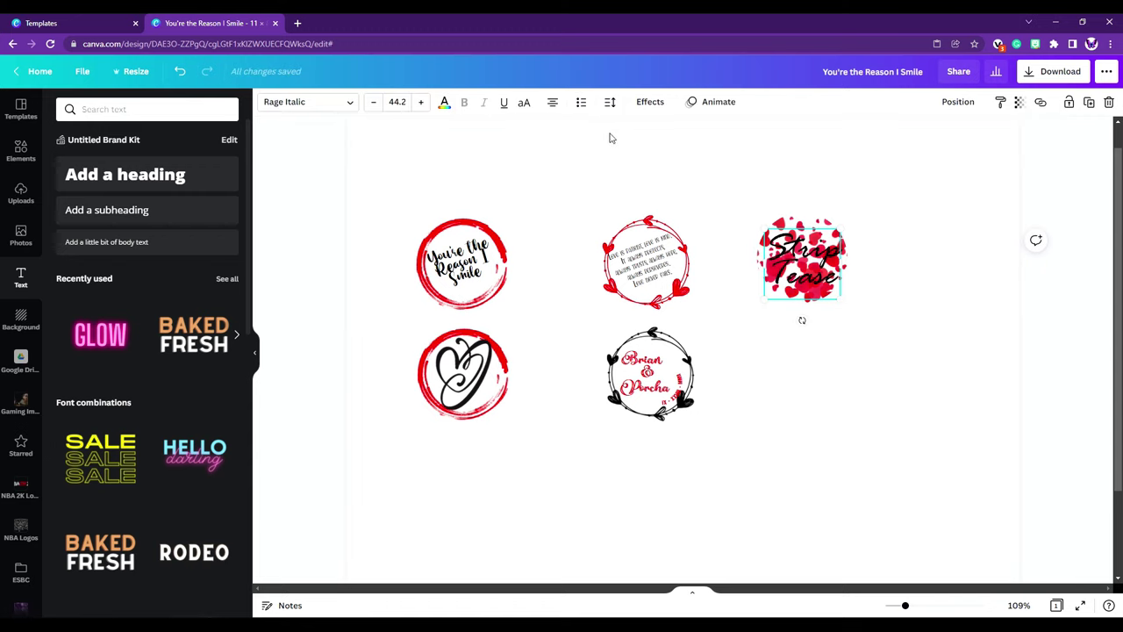
# Step: Give Strip Tease a white shadow at transparency 100, then duplicate the hearts circle
pyautogui.click(650, 105)
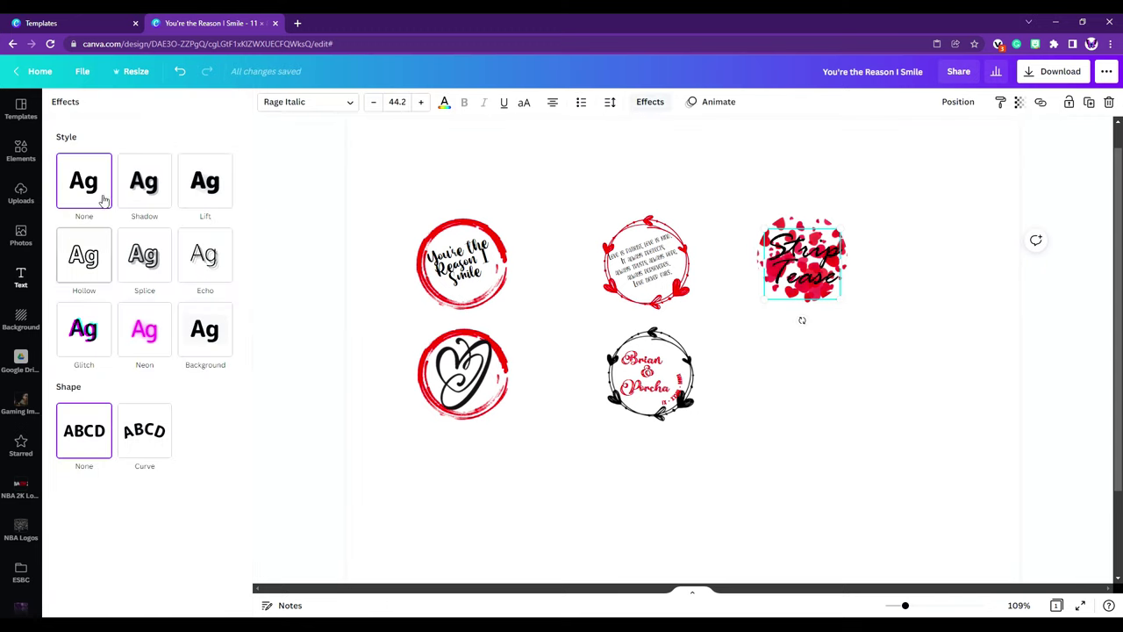
pyautogui.click(133, 188)
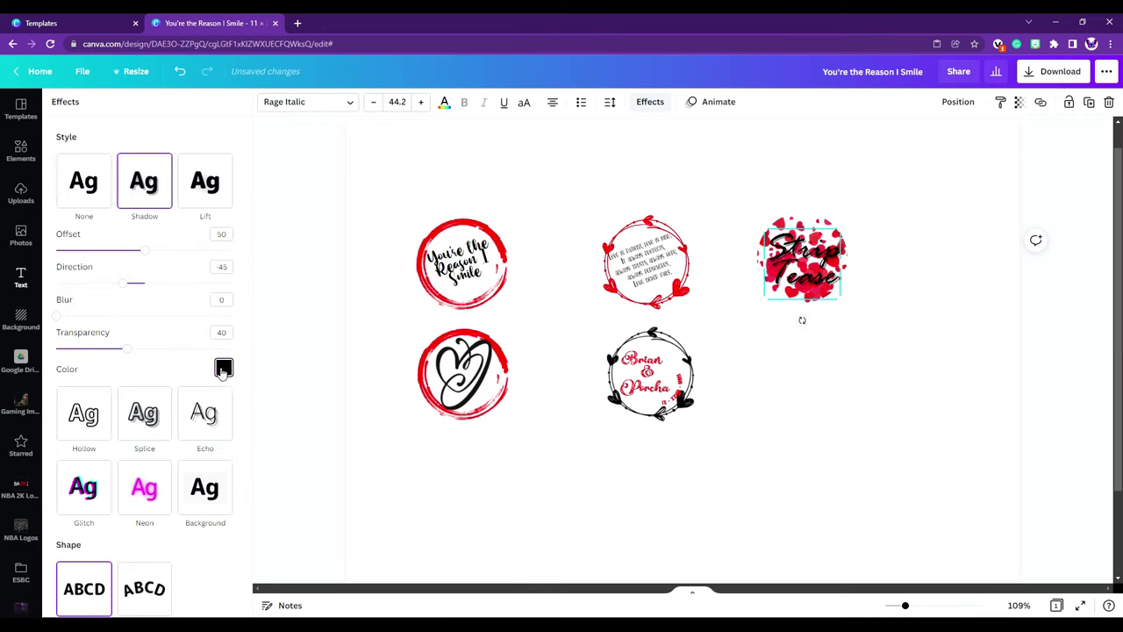
pyautogui.click(223, 367)
pyautogui.click(180, 418)
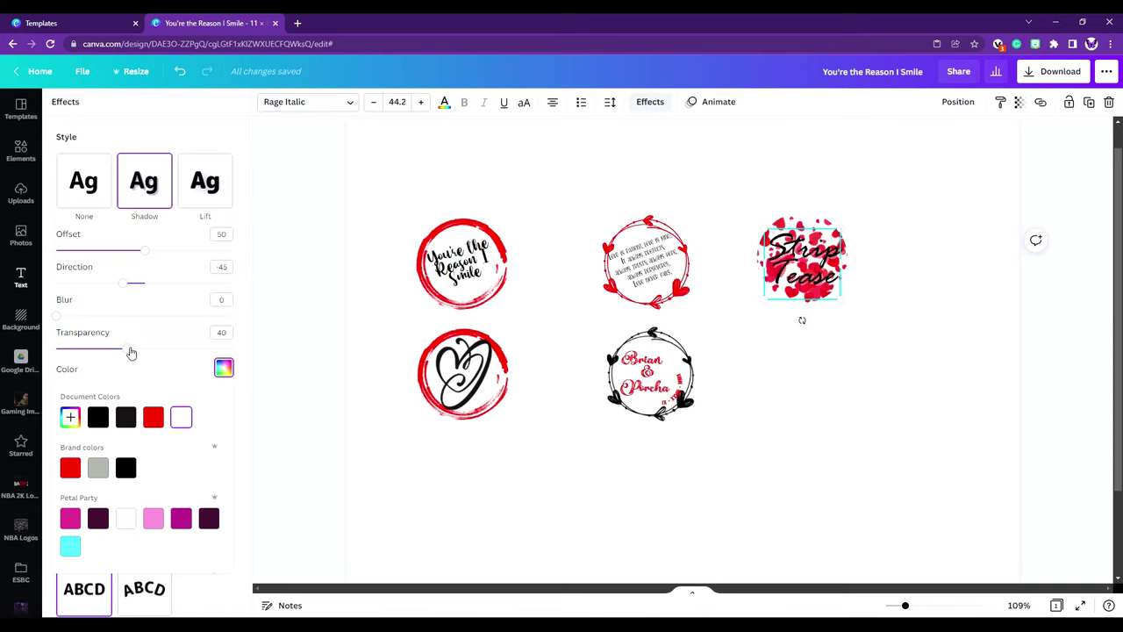
pyautogui.moveTo(130, 350); pyautogui.dragTo(270, 352)
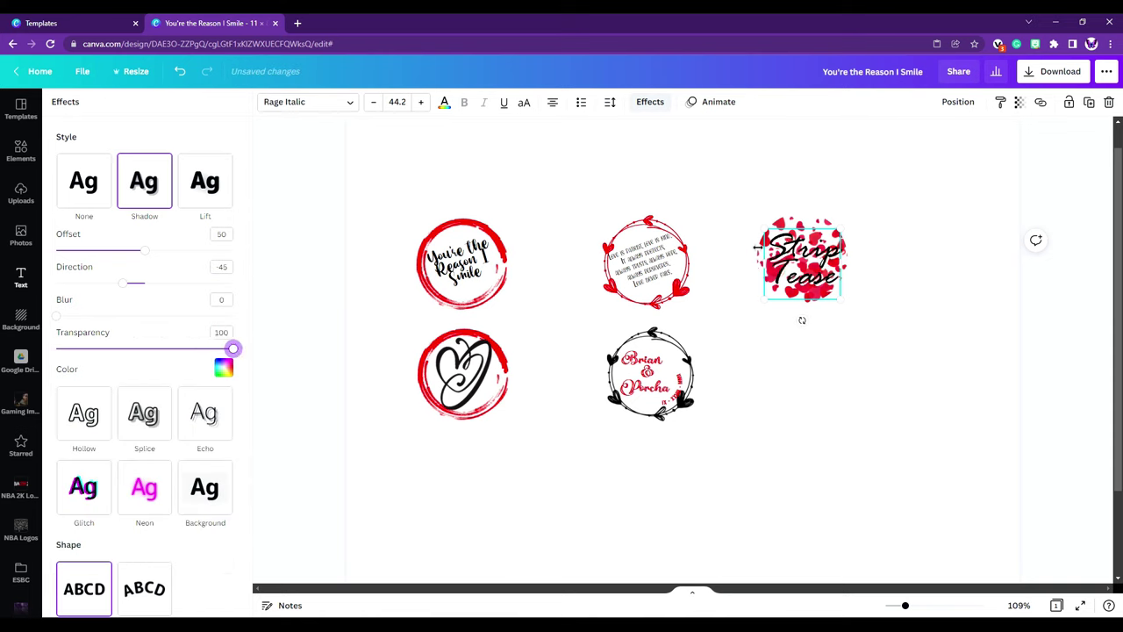
pyautogui.click(797, 217)
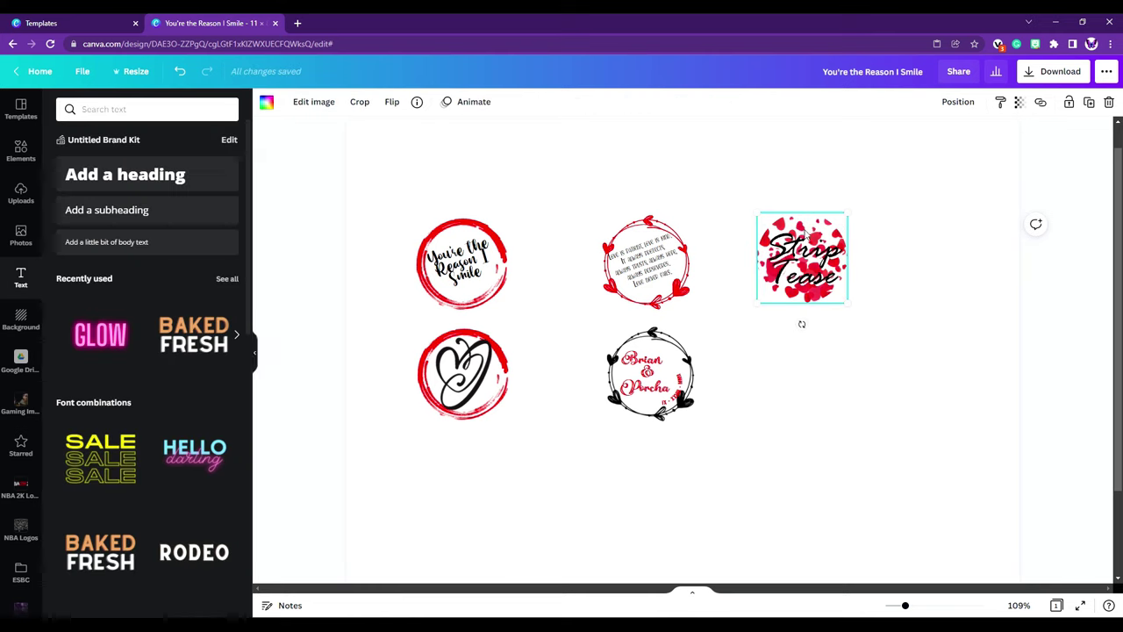
pyautogui.click(1090, 104)
# Step: Move the hearts-circle copy beside the names wreath and turn it solid black
pyautogui.moveTo(827, 295); pyautogui.dragTo(827, 417)
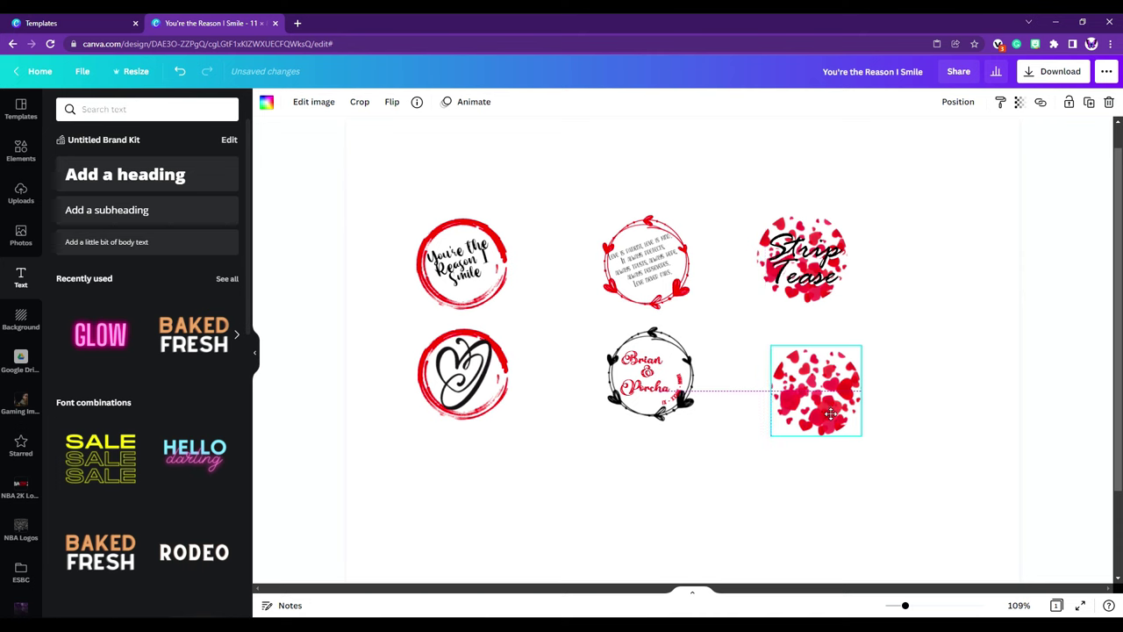
pyautogui.click(266, 102)
pyautogui.click(98, 164)
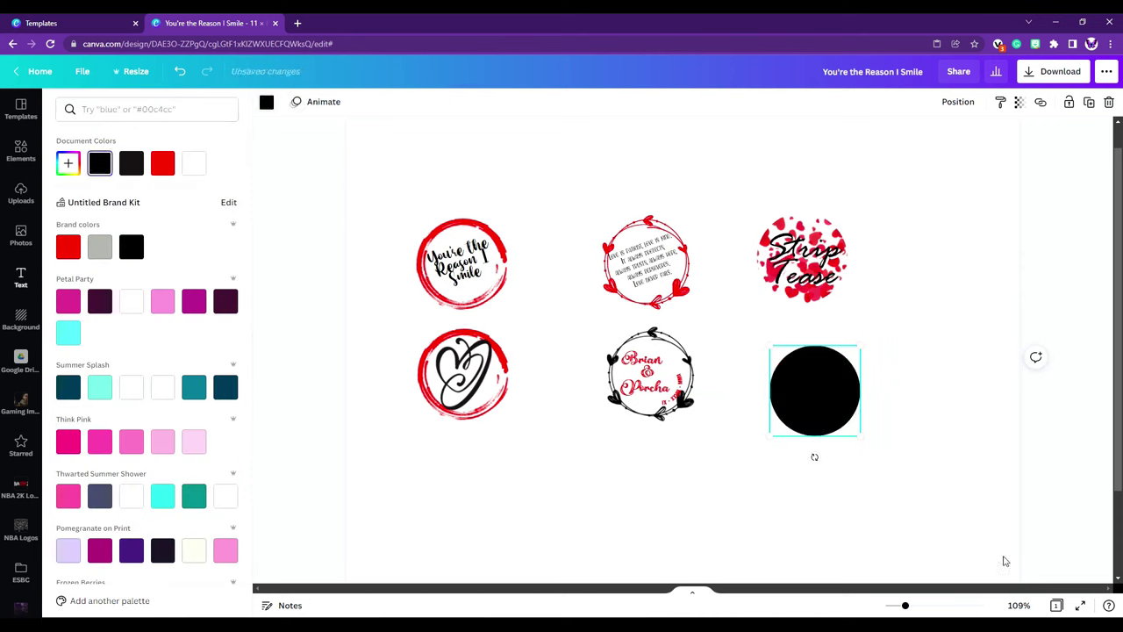
# Step: Search graphics for 'kiss' and add a red lips graphic to the page
pyautogui.click(20, 151)
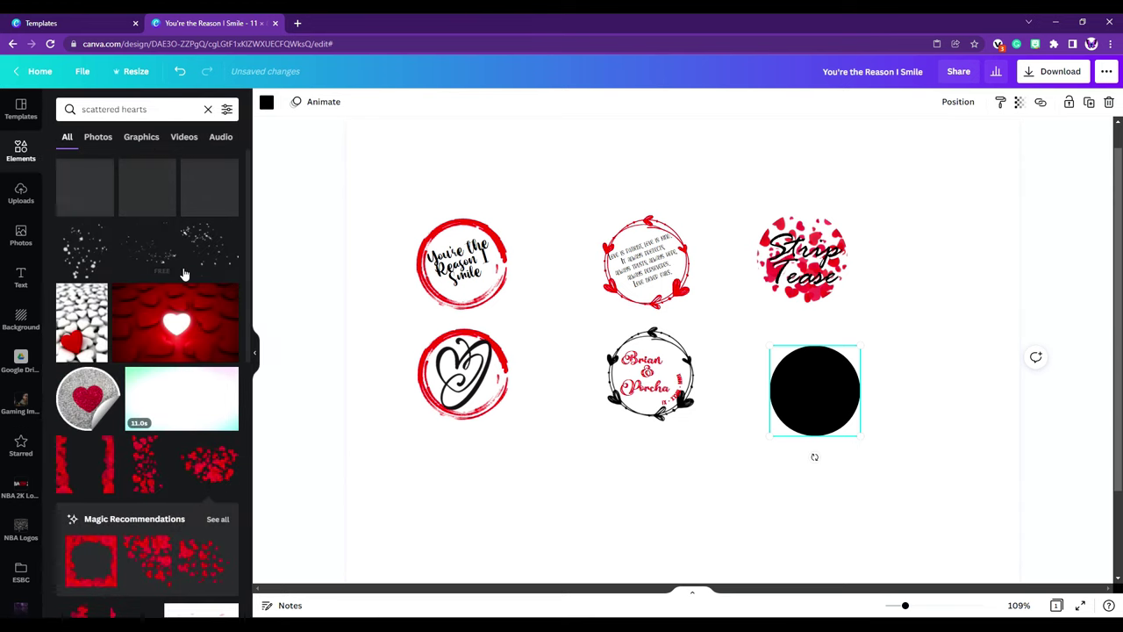
pyautogui.click(158, 111)
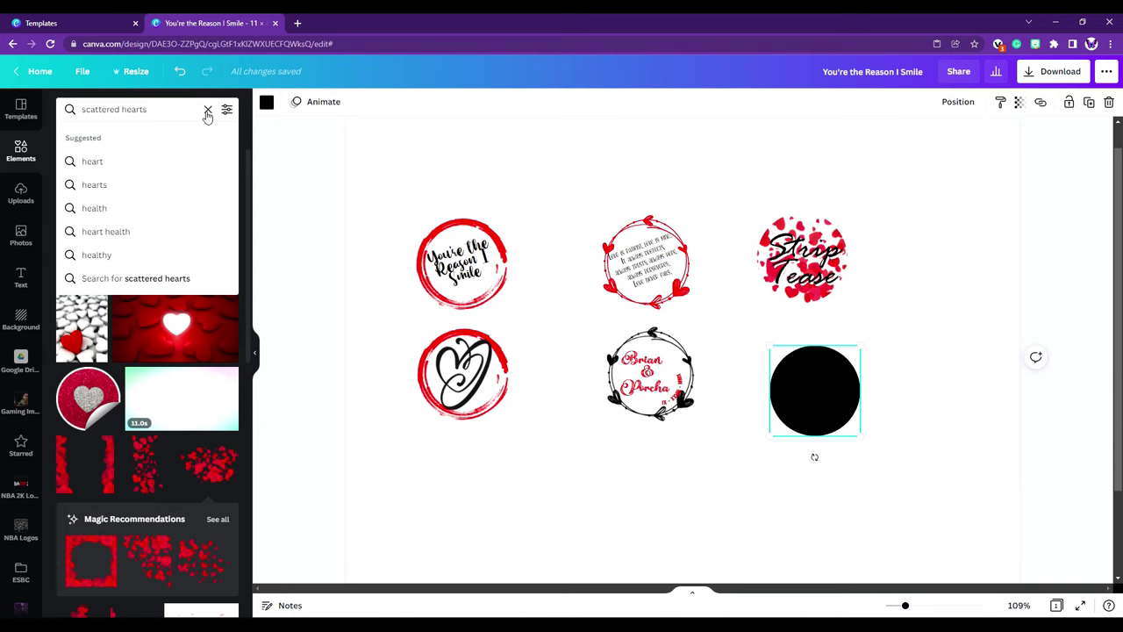
pyautogui.click(208, 110)
pyautogui.write('li')
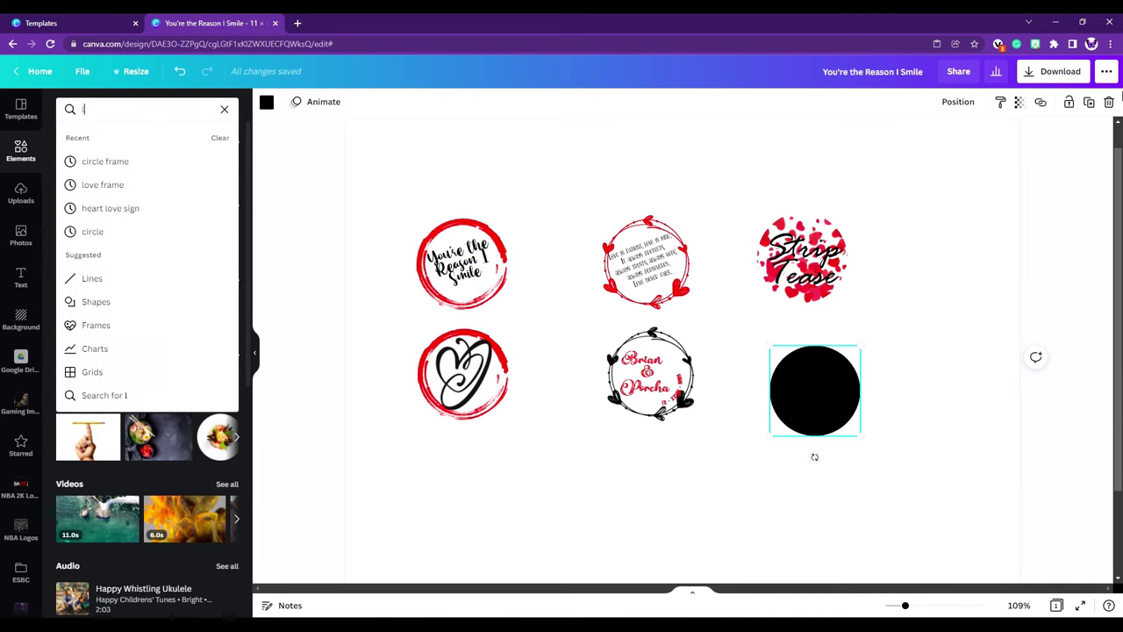
pyautogui.press('BackSpace')
pyautogui.press('BackSpace')
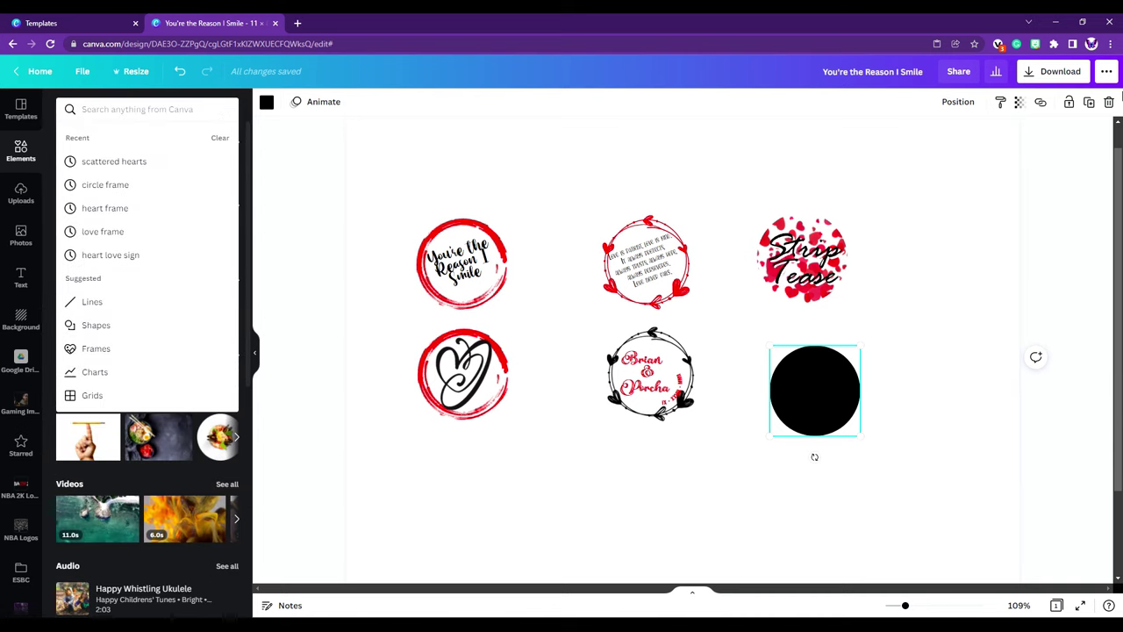
pyautogui.write('kiss')
pyautogui.press('Return')
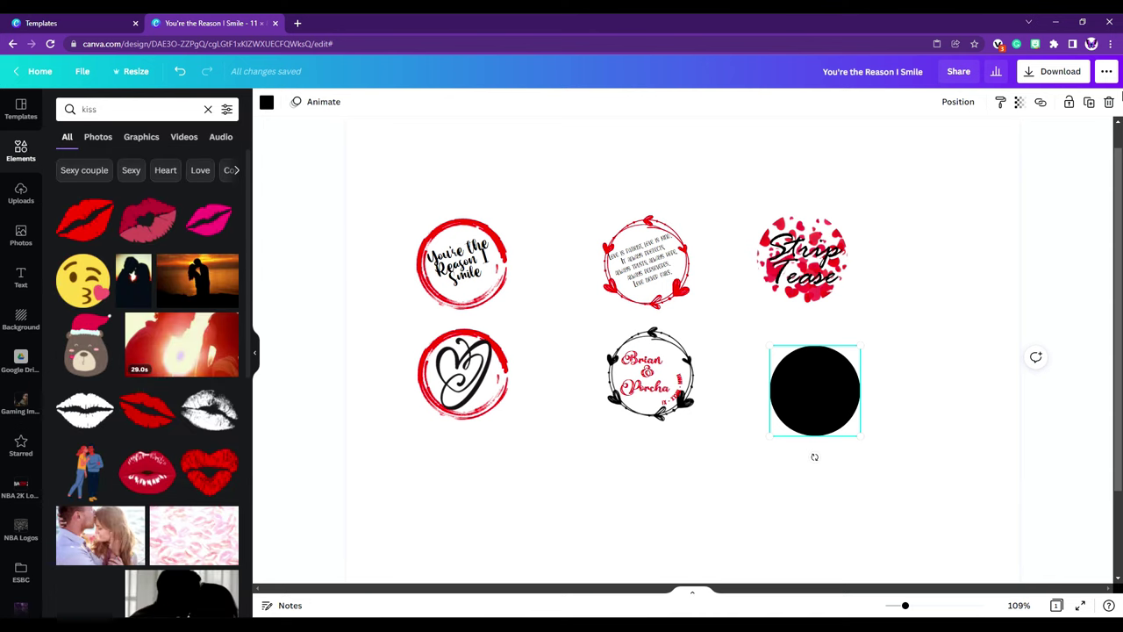
pyautogui.click(75, 216)
# Step: Add a grunge lips graphic, recolour it red and fit it onto the black circle
pyautogui.moveTo(819, 279); pyautogui.dragTo(654, 514)
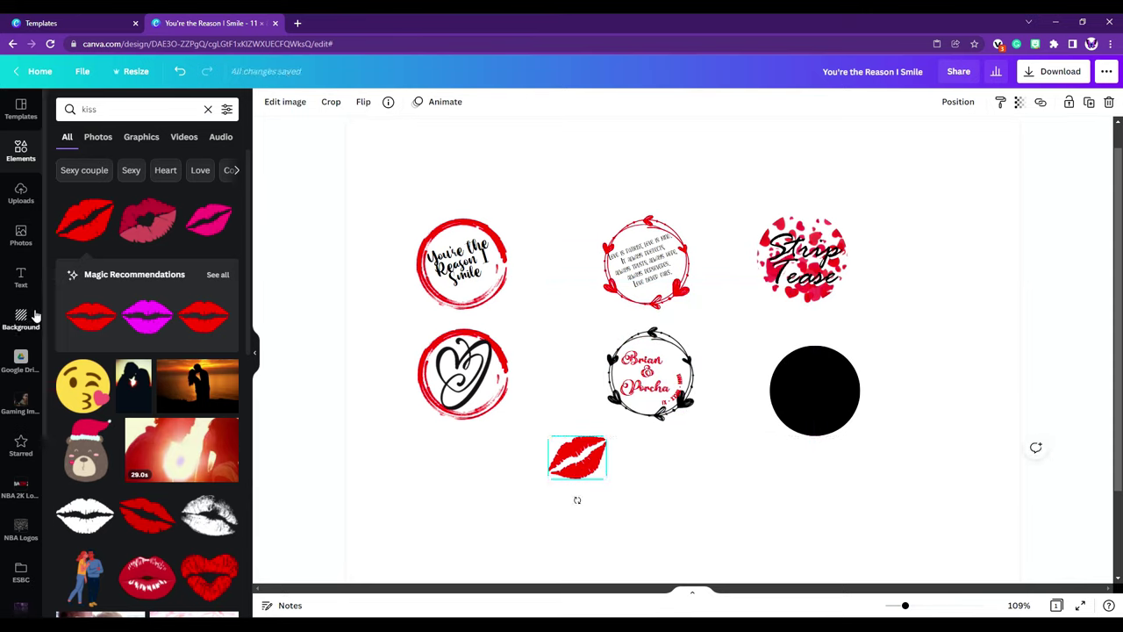
pyautogui.scroll(-2, 153, 369)
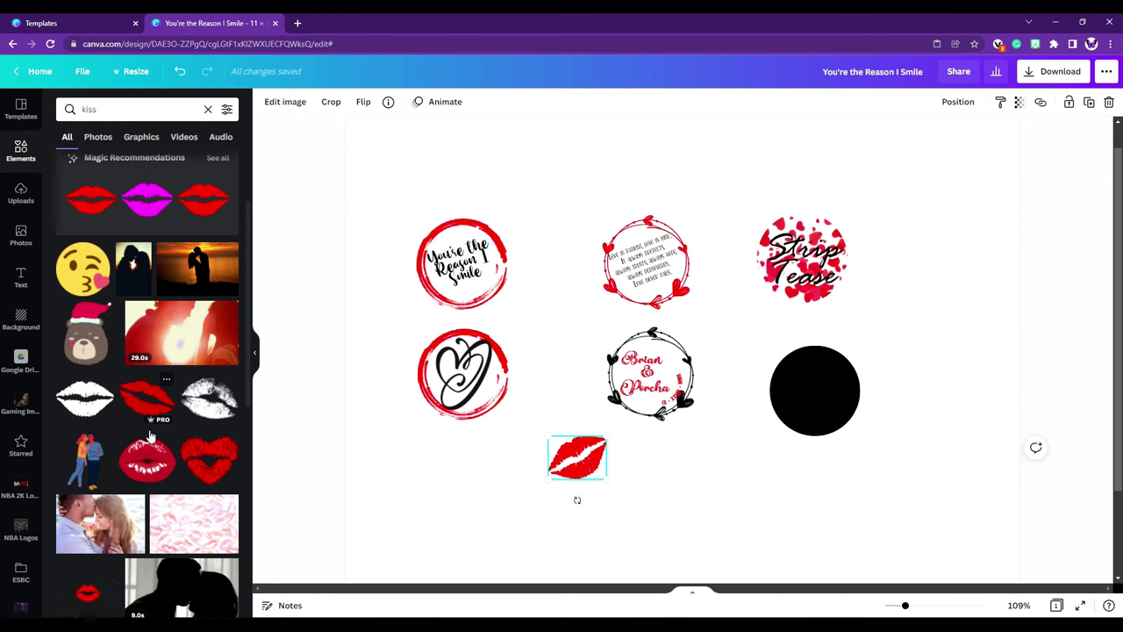
pyautogui.scroll(-3, 149, 436)
pyautogui.click(215, 174)
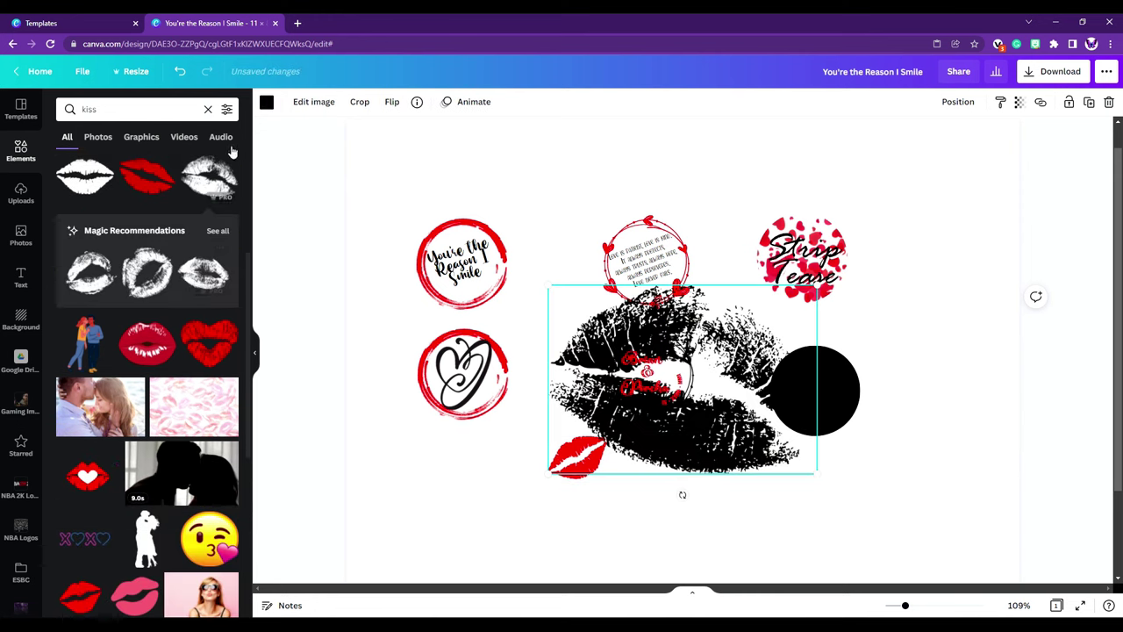
pyautogui.click(267, 102)
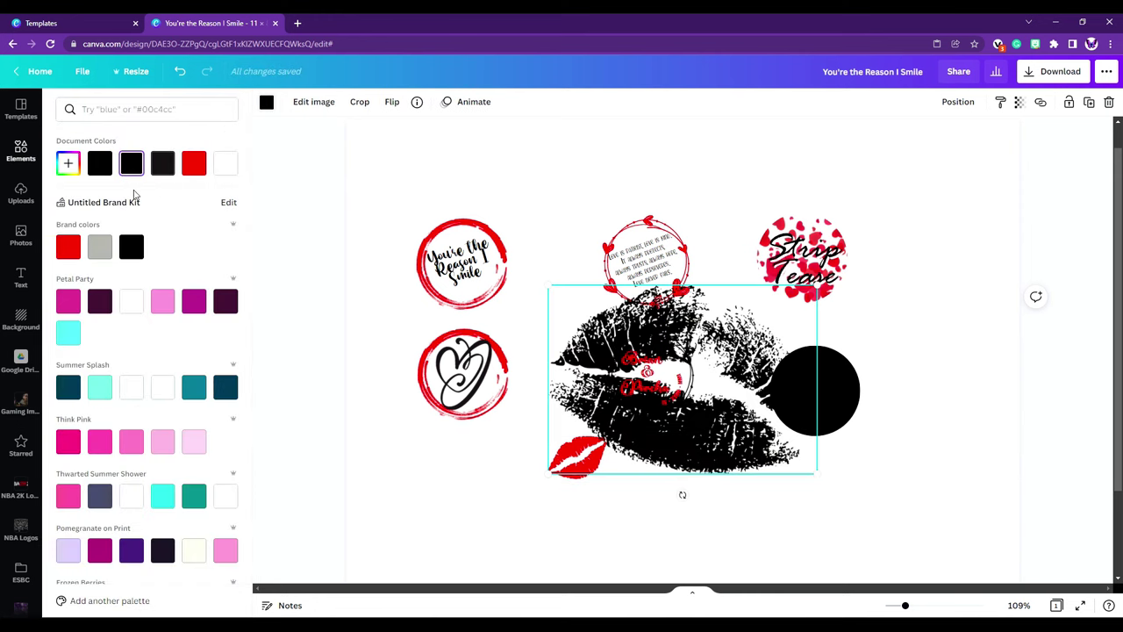
pyautogui.click(192, 163)
pyautogui.moveTo(819, 473); pyautogui.dragTo(668, 368)
pyautogui.moveTo(602, 334); pyautogui.dragTo(809, 404)
pyautogui.moveTo(877, 439); pyautogui.dragTo(818, 394)
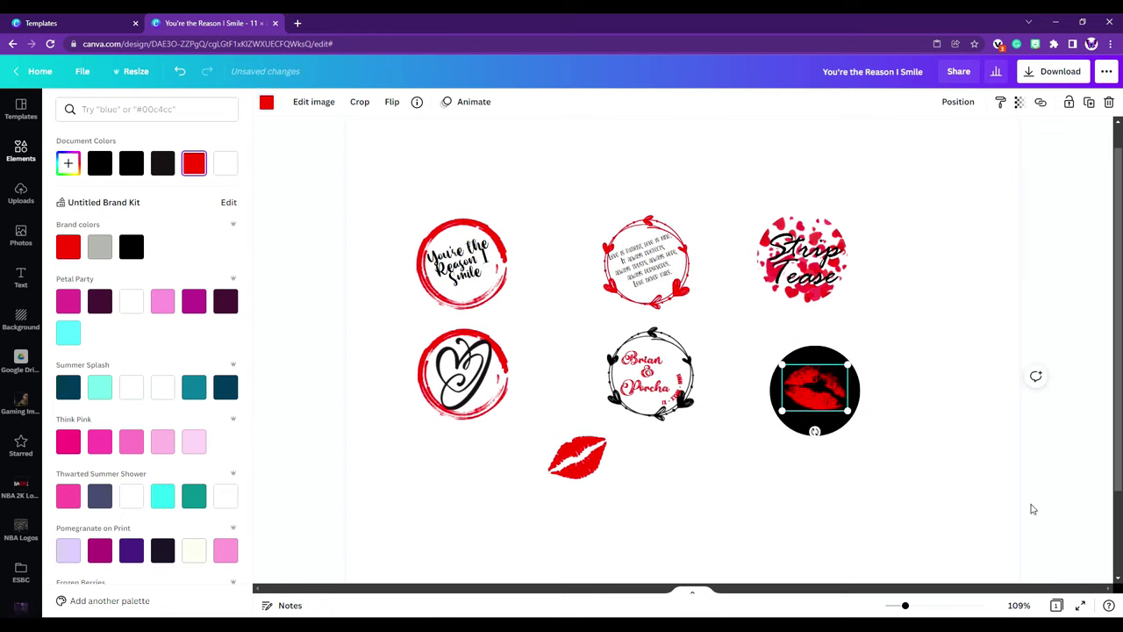
# Step: Delete the extra lips and centre the remaining red lips inside the black circle
pyautogui.press('Delete')
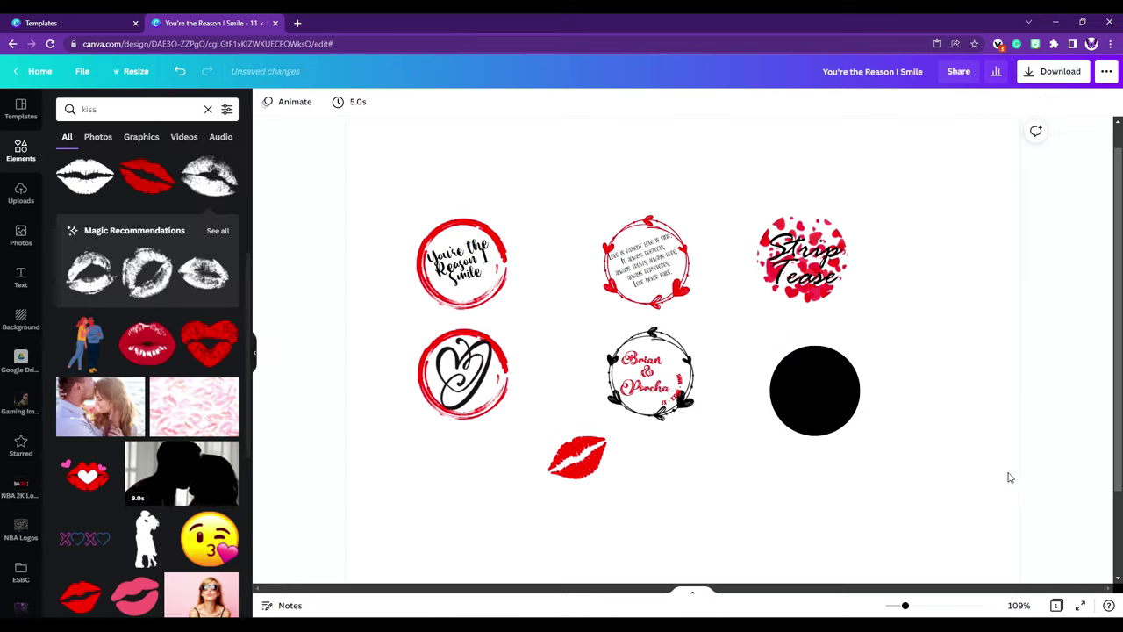
pyautogui.click(578, 470)
pyautogui.moveTo(592, 455); pyautogui.dragTo(779, 415)
pyautogui.moveTo(842, 370); pyautogui.dragTo(814, 394)
pyautogui.click(943, 501)
pyautogui.click(813, 400)
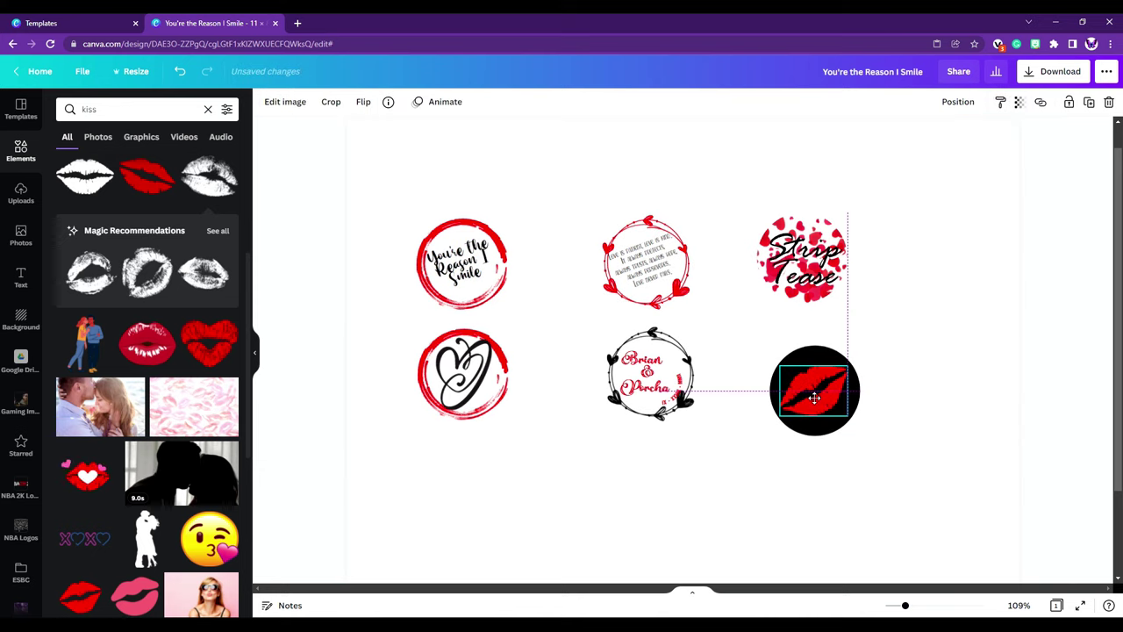
pyautogui.click(906, 484)
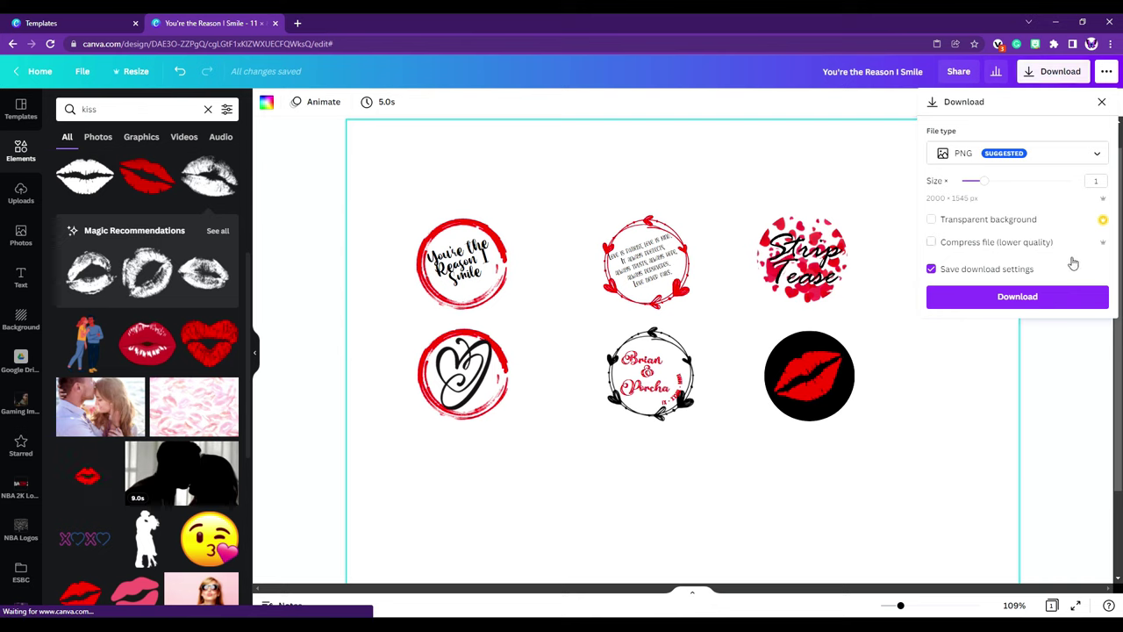
# Step: Choose PDF Standard as the download file type
pyautogui.click(1097, 155)
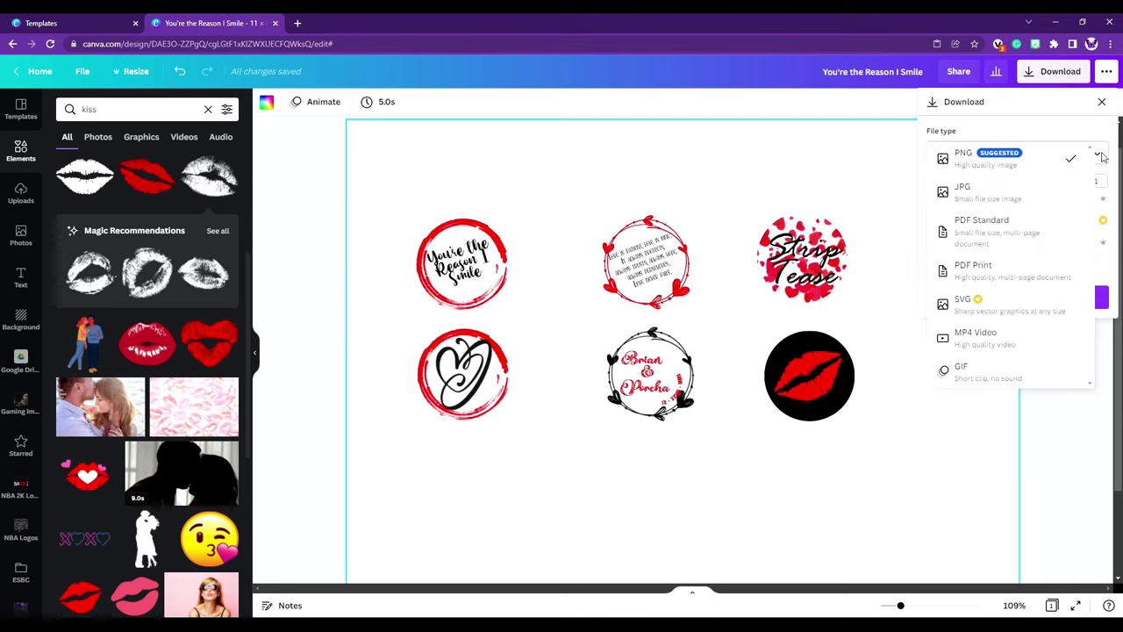
pyautogui.click(1036, 235)
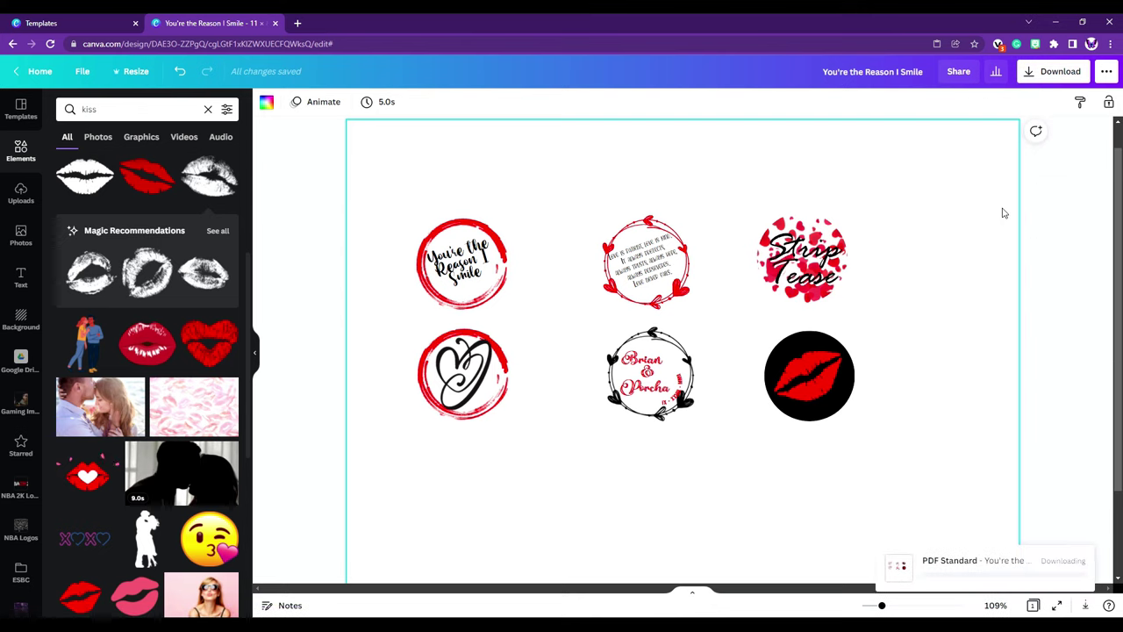